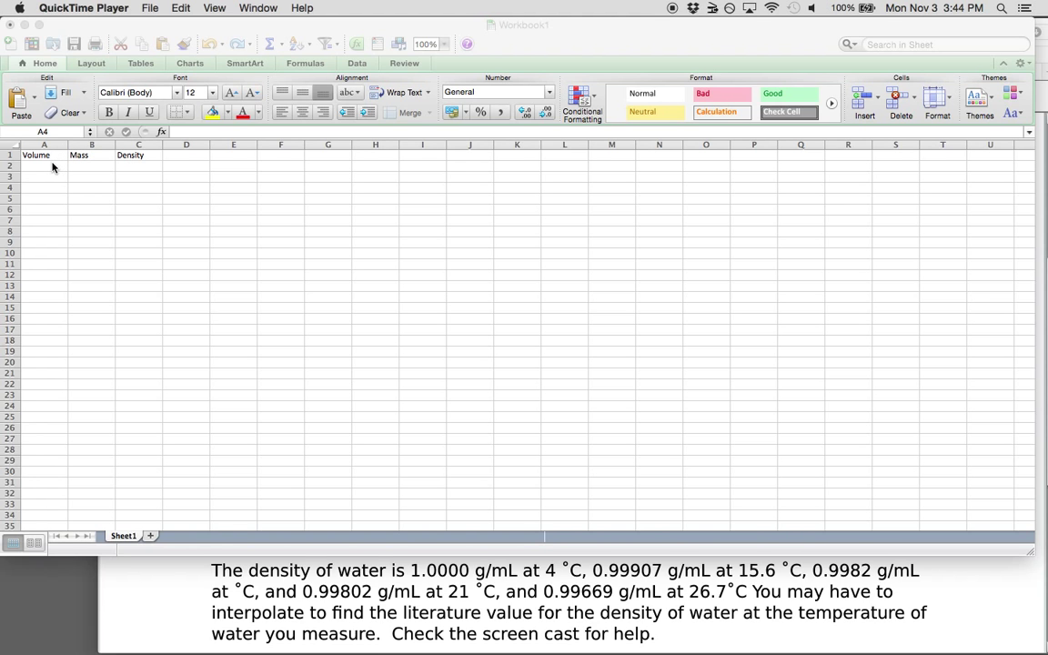
Step: Enter the volumes 2, 3, 4, 5 and 6 in cells A2 to A6 under the Volume heading
click(53, 166)
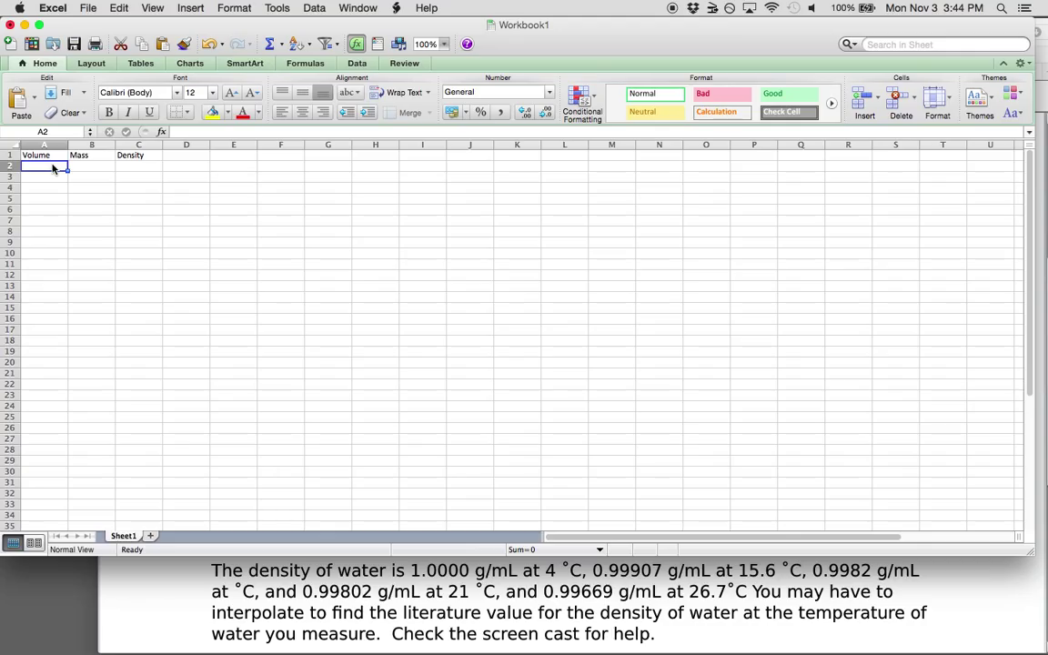
text(2)
key(Return)
text(3)
key(Return)
text(4)
key(Return)
text(5)
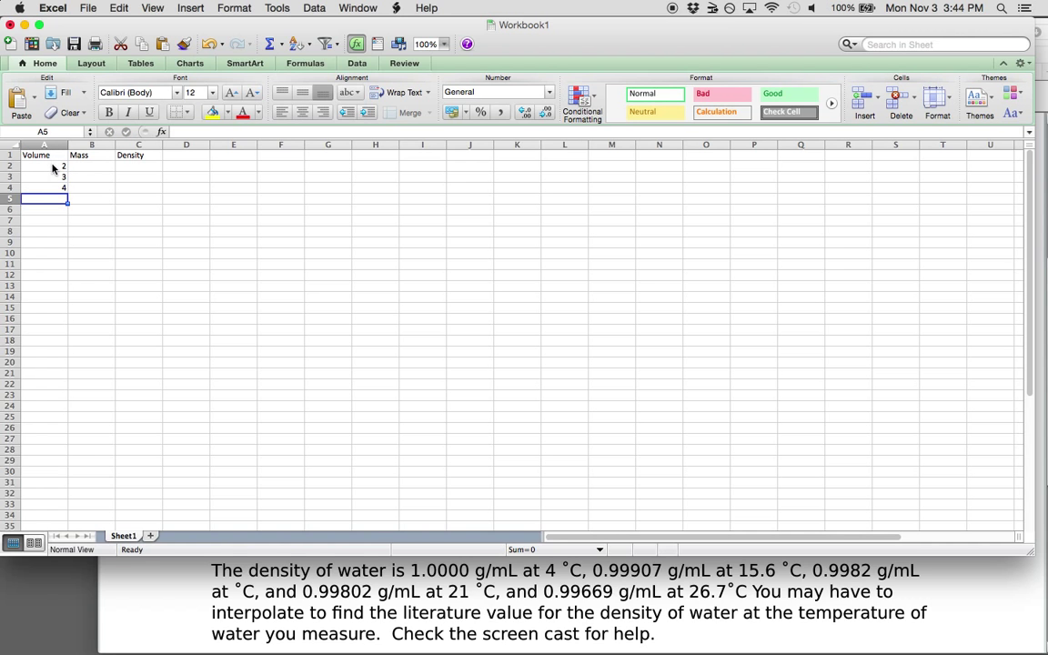
key(Return)
text(6)
key(Return)
Step: Enter the masses 2.111, 2.999, 4.0001, 5.022 and 5.997 in cells B2 to B6 under the Mass heading
key(Right)
key(Right)
key(Up)
key(Up)
key(Up)
key(Up)
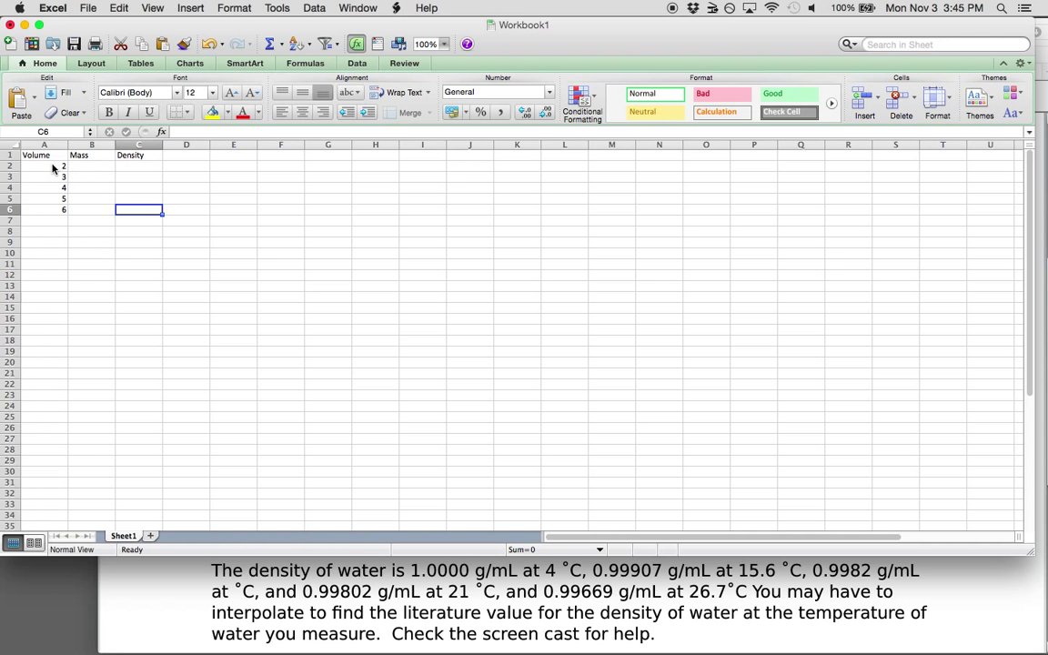
key(Up)
key(Left)
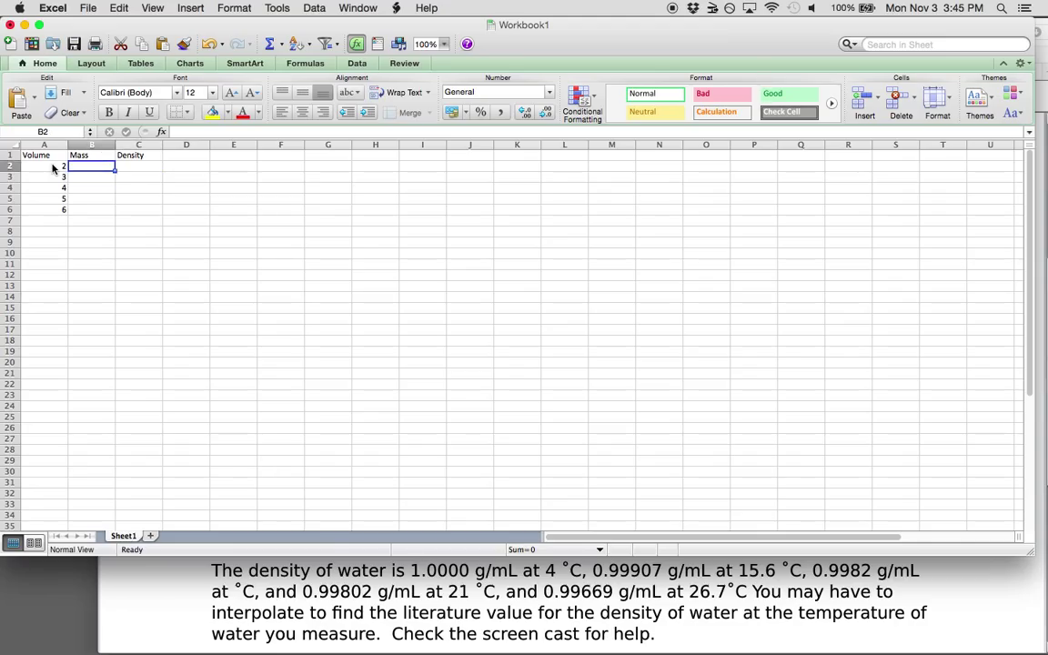
text(2.111)
key(Return)
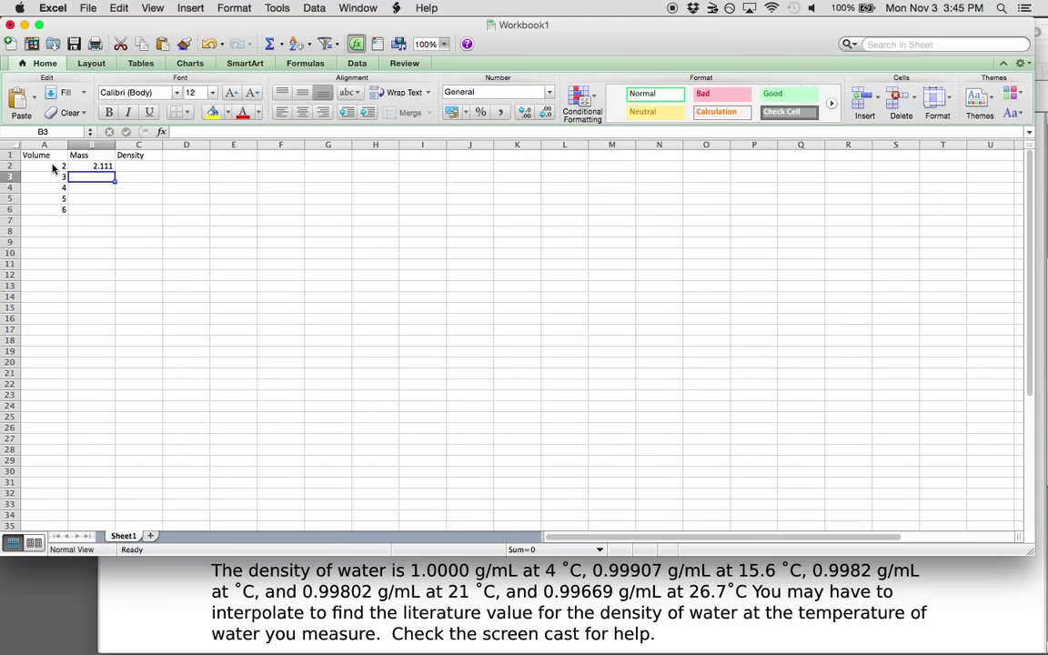
text(2.999)
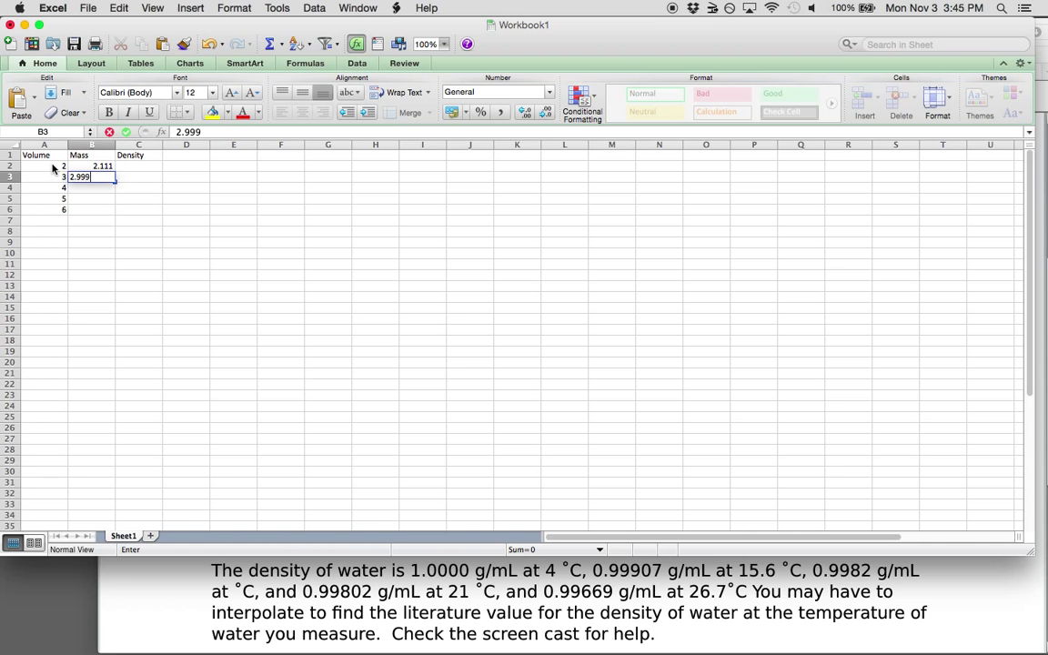
key(Return)
text(4.0001)
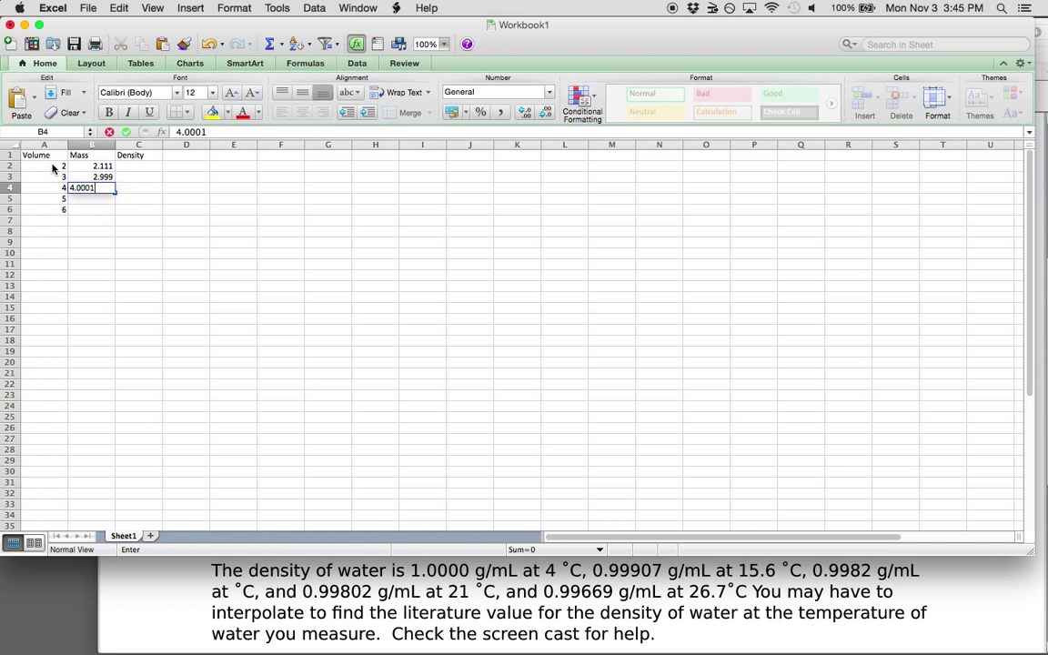
key(Return)
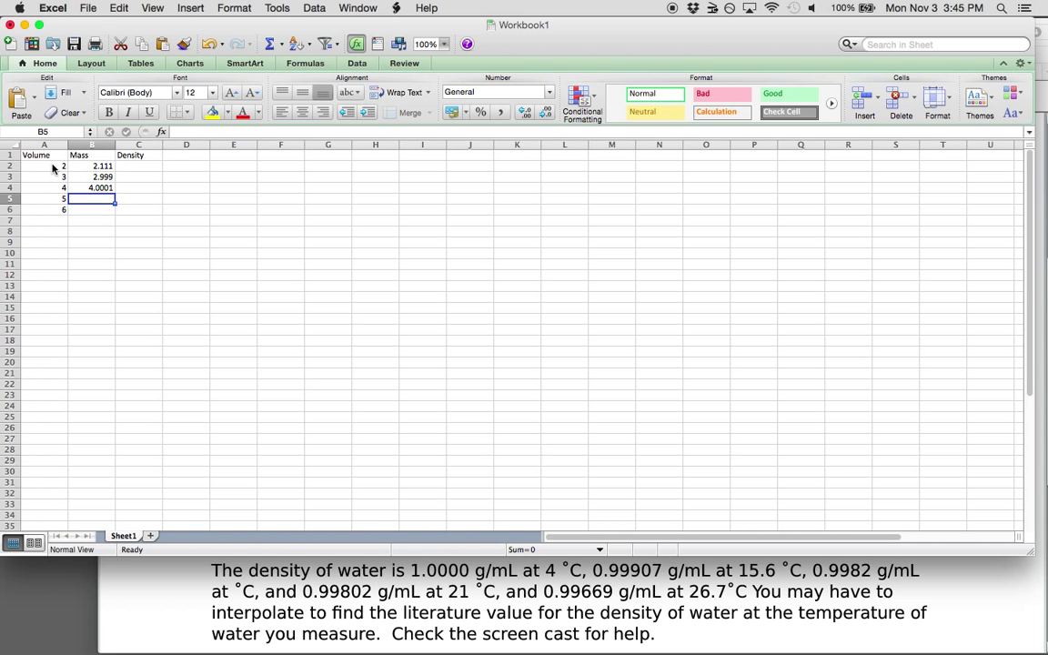
text(5.022)
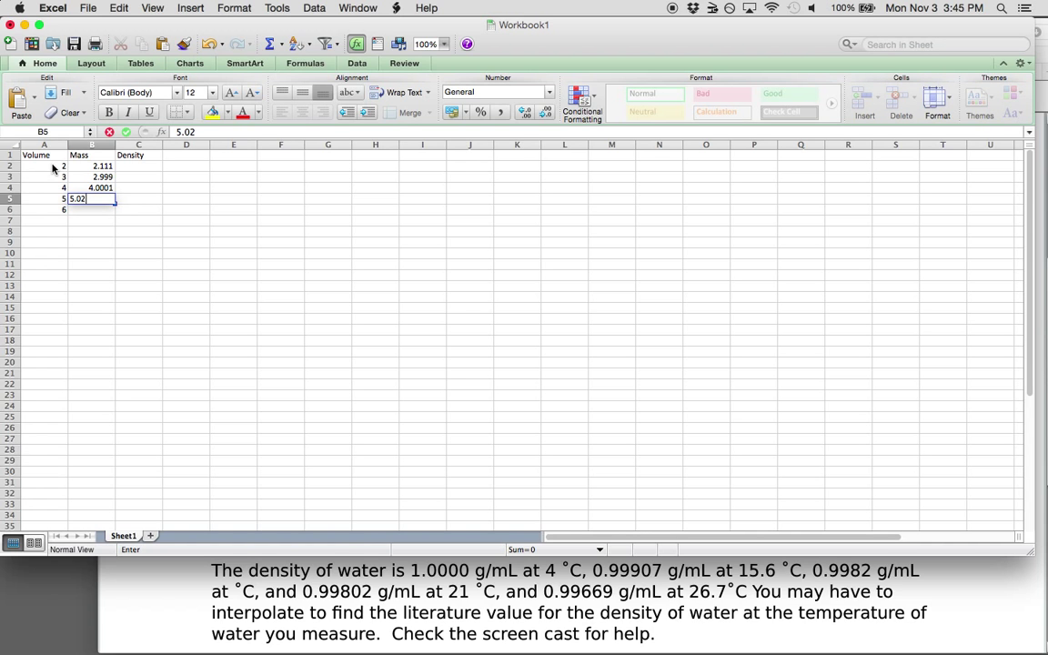
key(Return)
text(5.997)
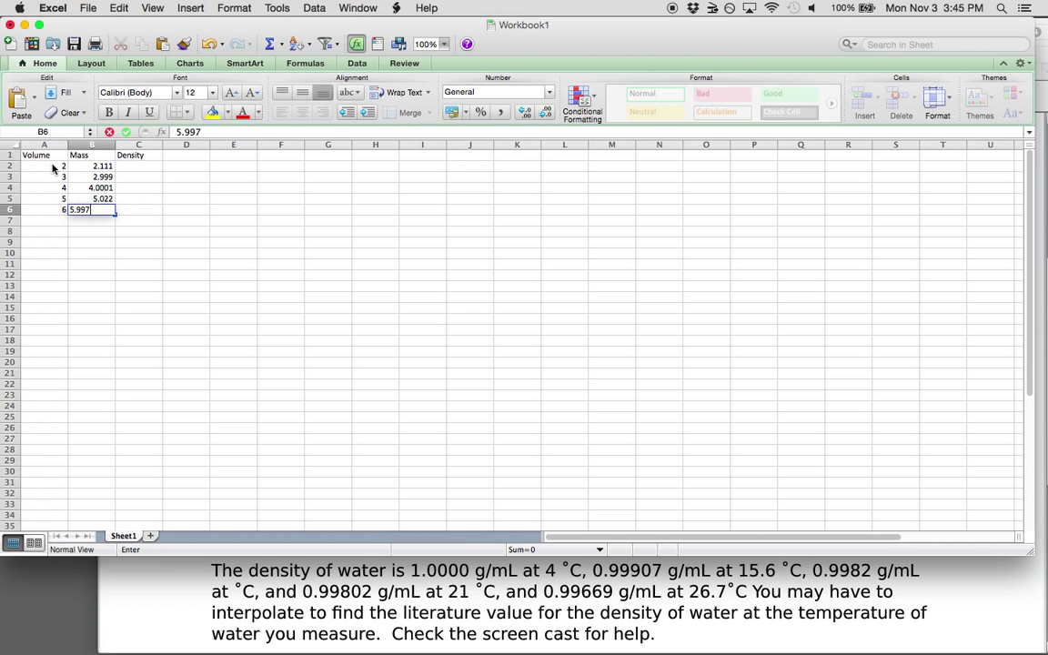
key(Return)
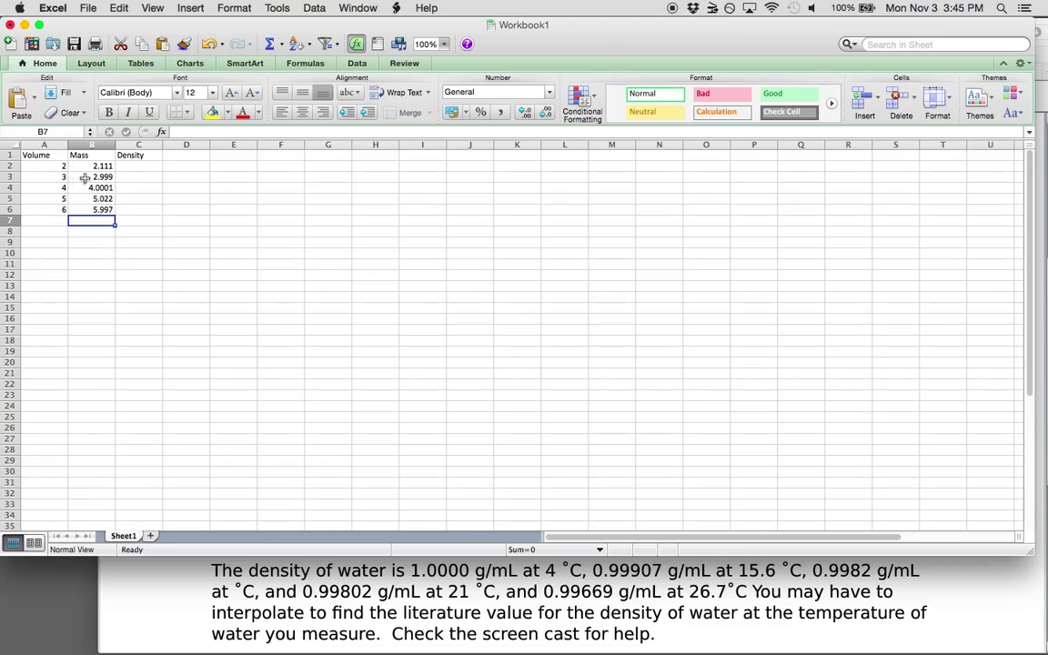
Step: Calculate the density in C2 with the formula =B2/A2 and fill it down through C6
click(133, 168)
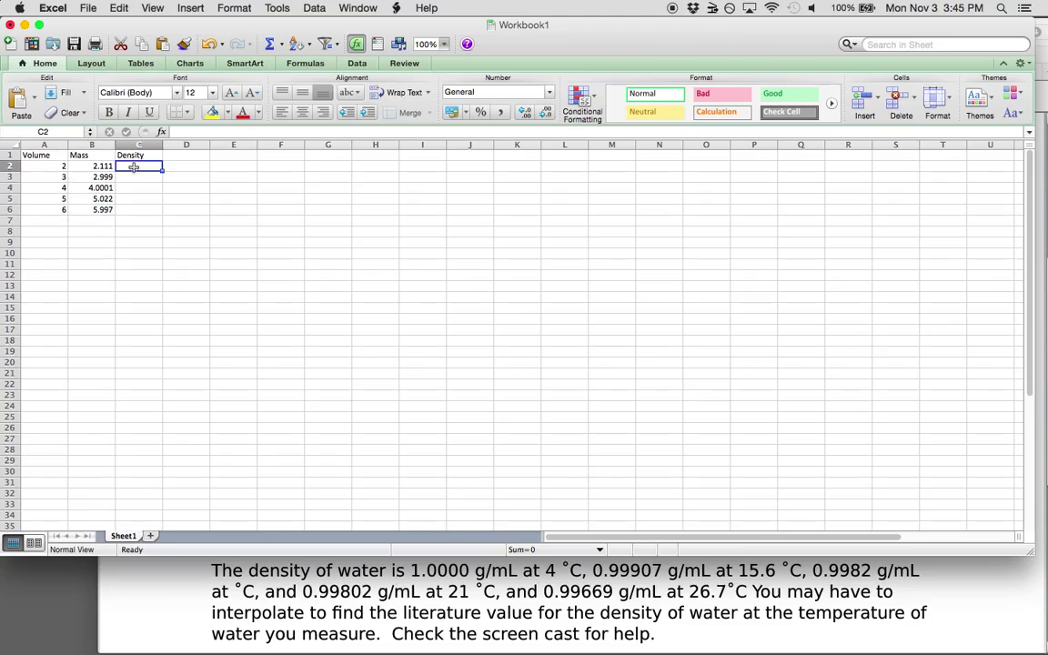
text(=)
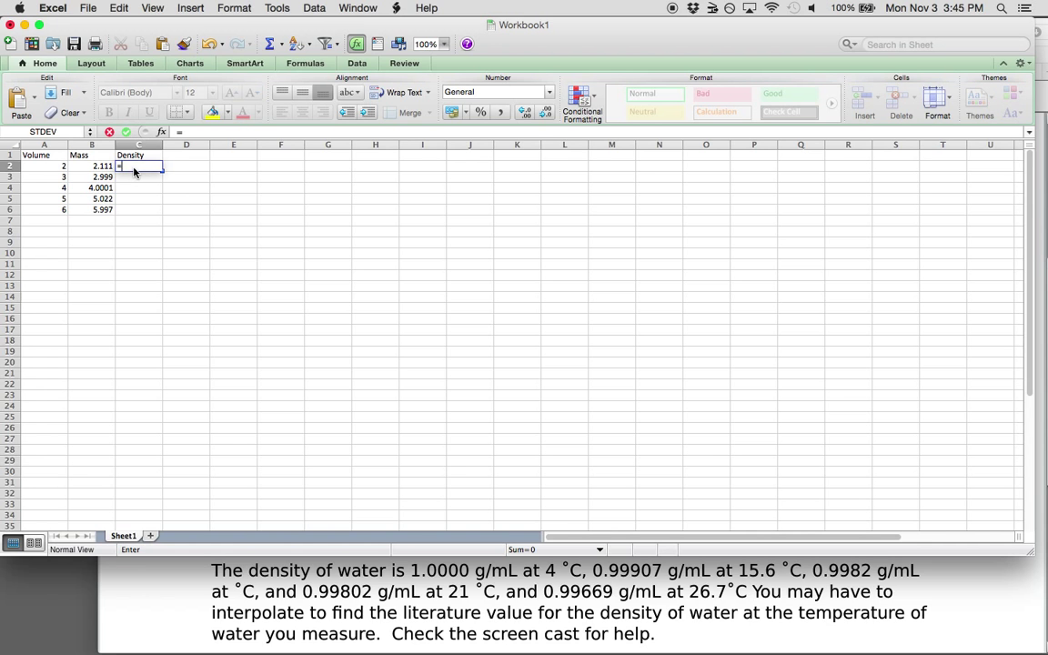
text(MA)
key(BackSpace)
key(BackSpace)
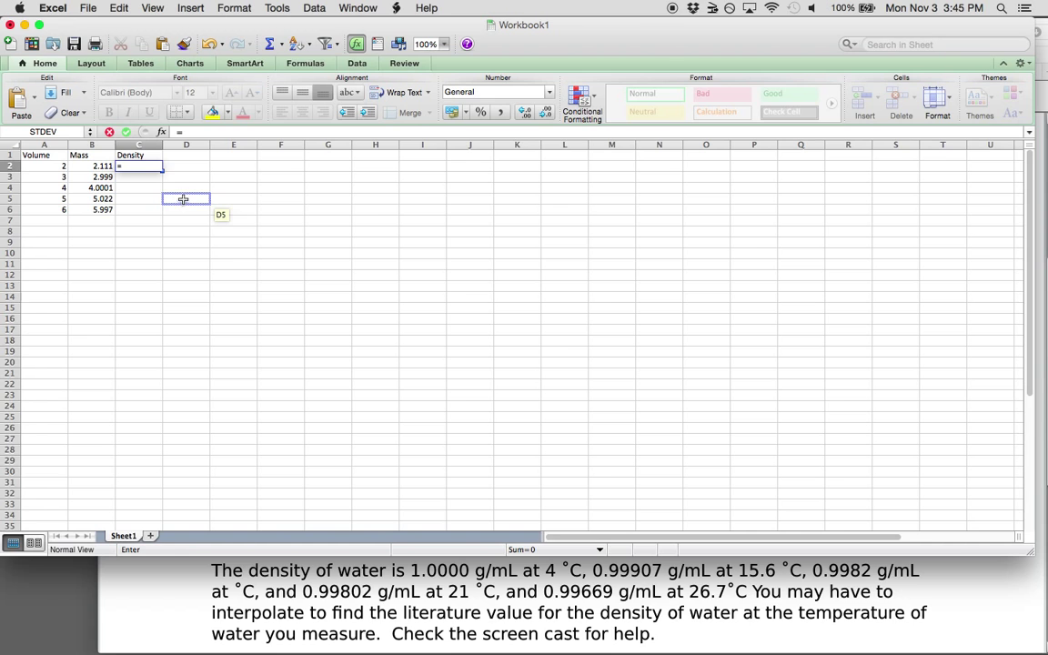
click(97, 166)
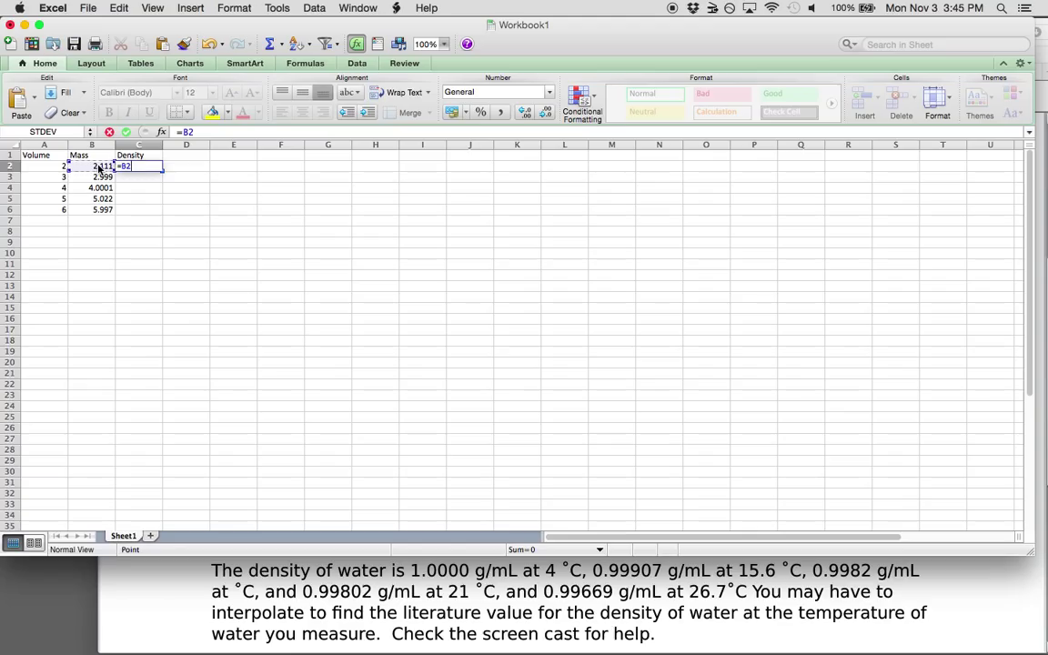
text(/)
click(58, 166)
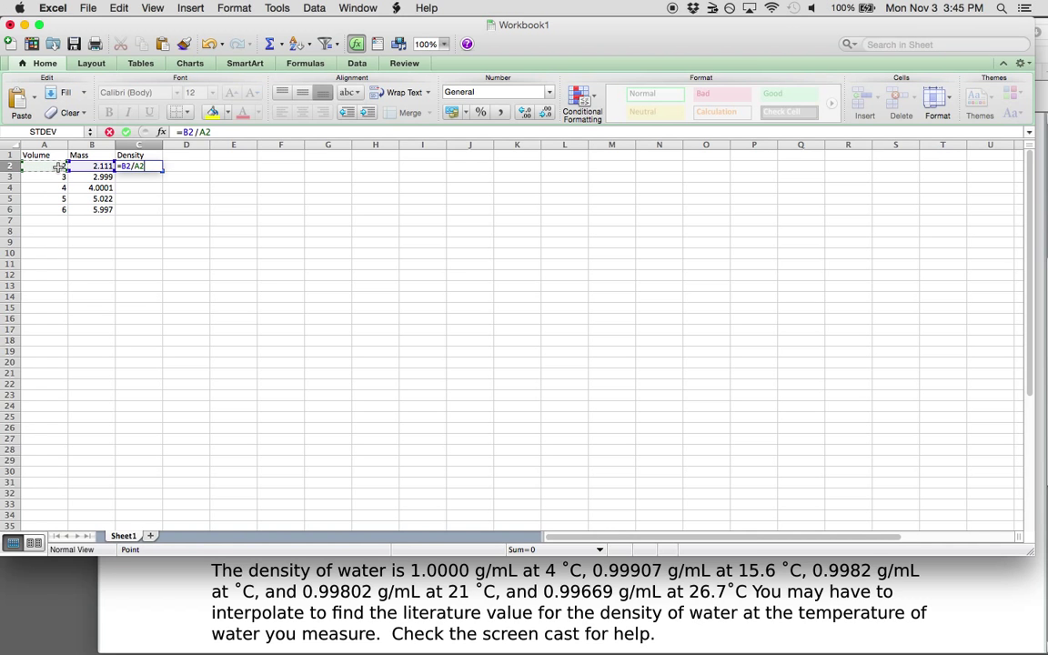
key(Return)
click(146, 166)
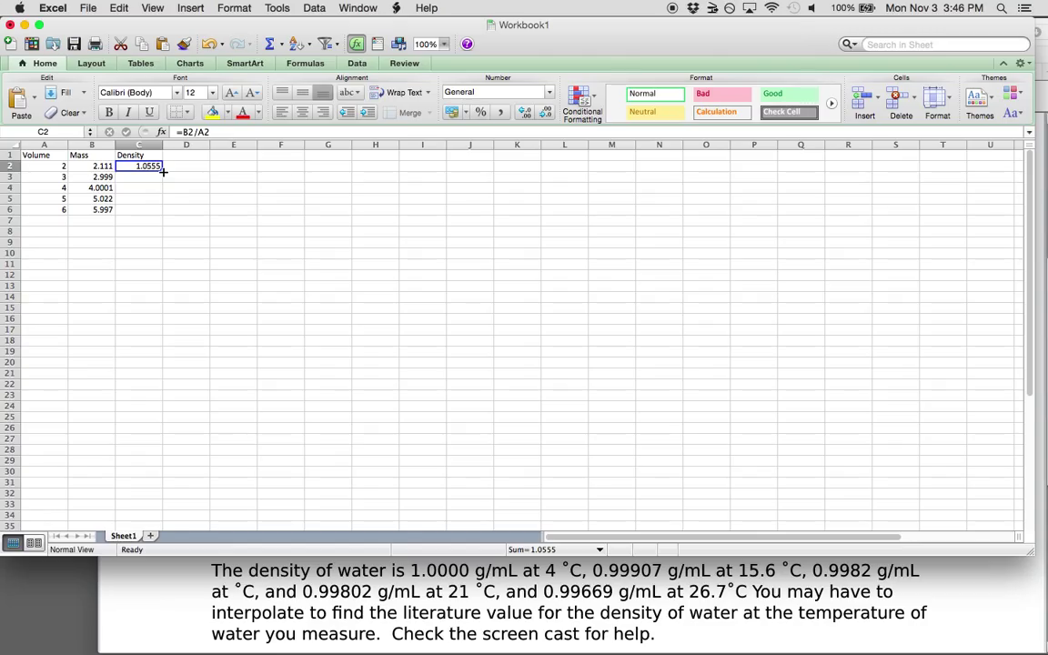
drag(163, 171, 164, 211)
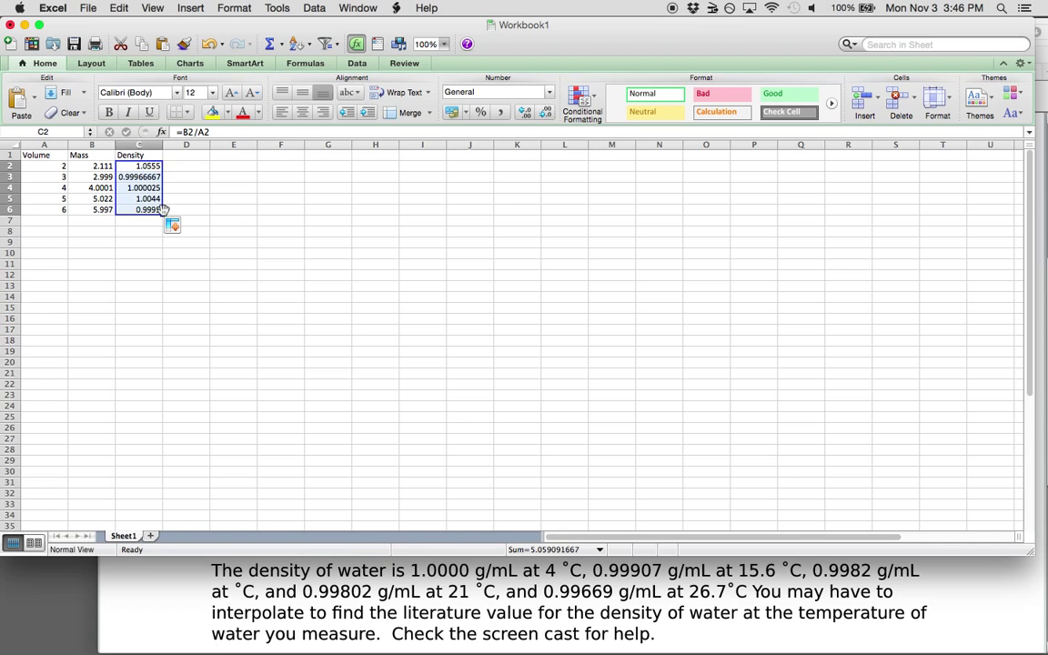
Step: Examine the filled formulas in the Density column, cell by cell from C2 to C6
click(134, 187)
click(130, 196)
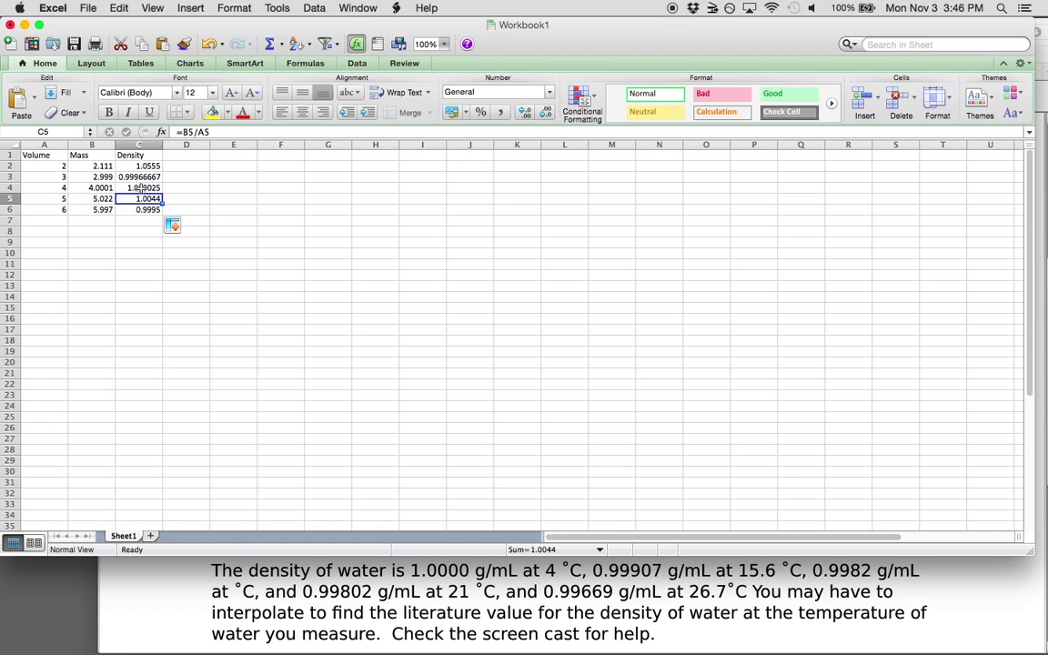
click(142, 188)
click(142, 178)
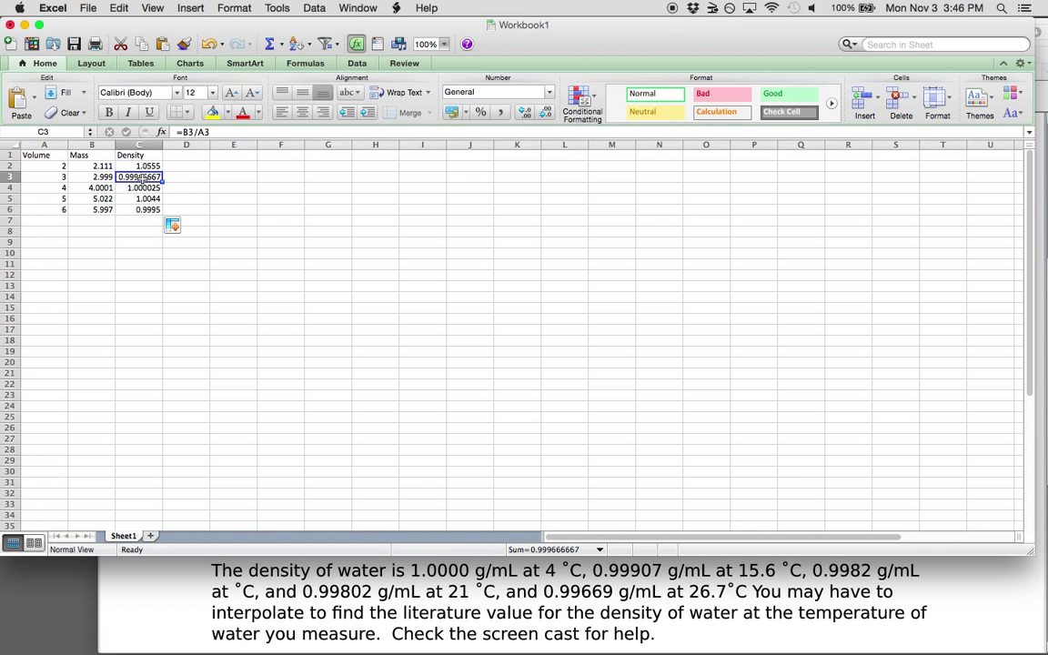
key(Up)
key(Down)
key(Down)
key(Down)
key(Down)
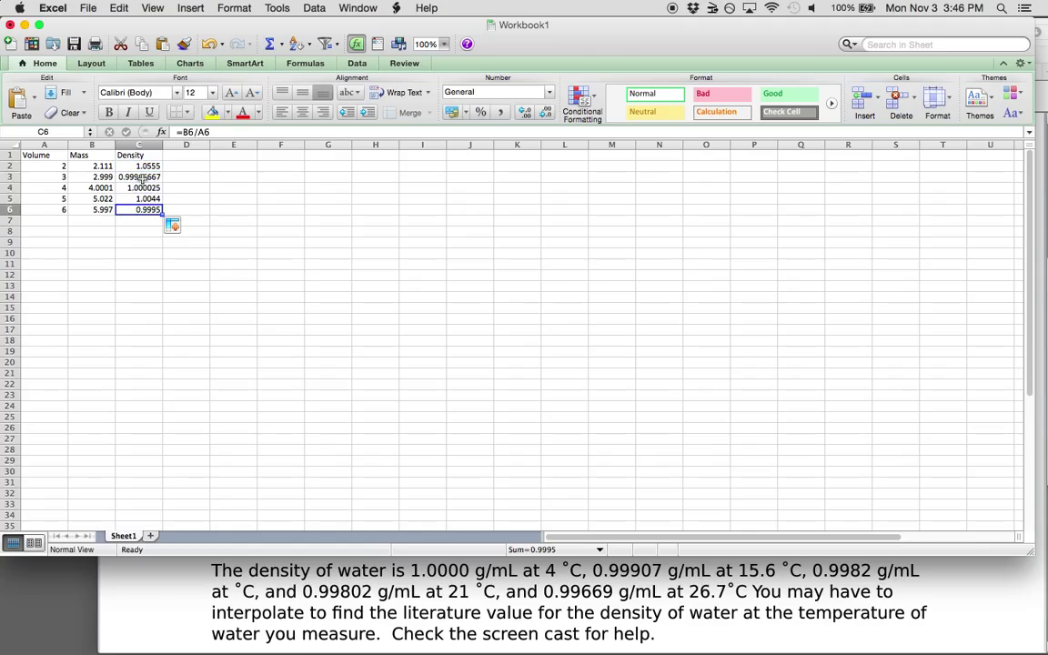
key(Up)
key(Up)
key(Up)
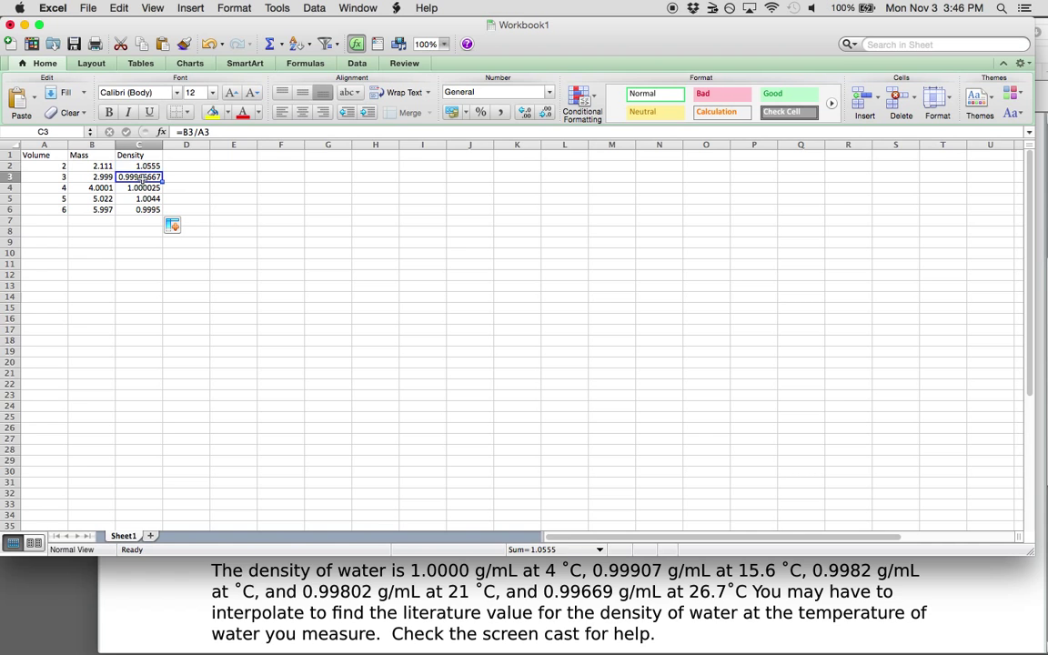
Step: Calculate the average density in C7 with the formula =average(C2:C6)
key(Down)
key(Down)
key(Down)
key(Down)
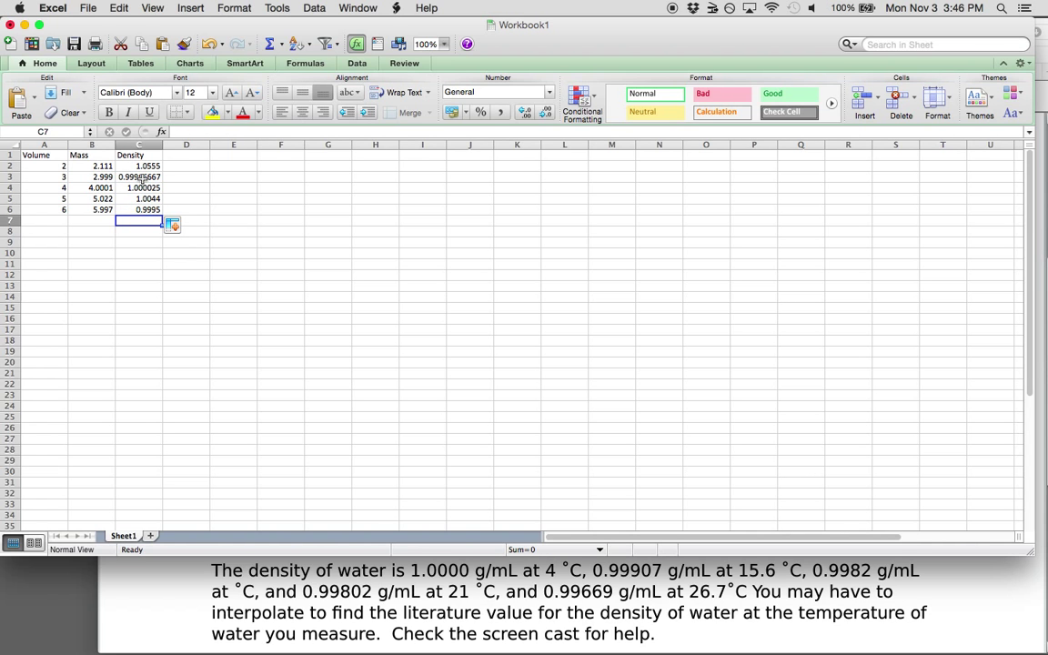
text(=aver)
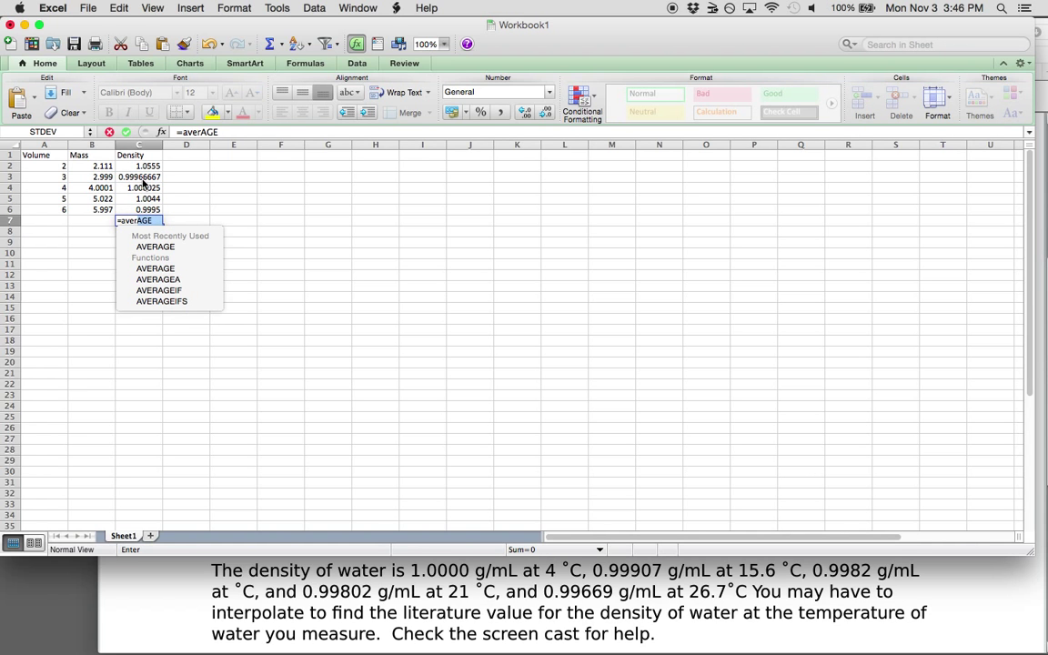
text(age()
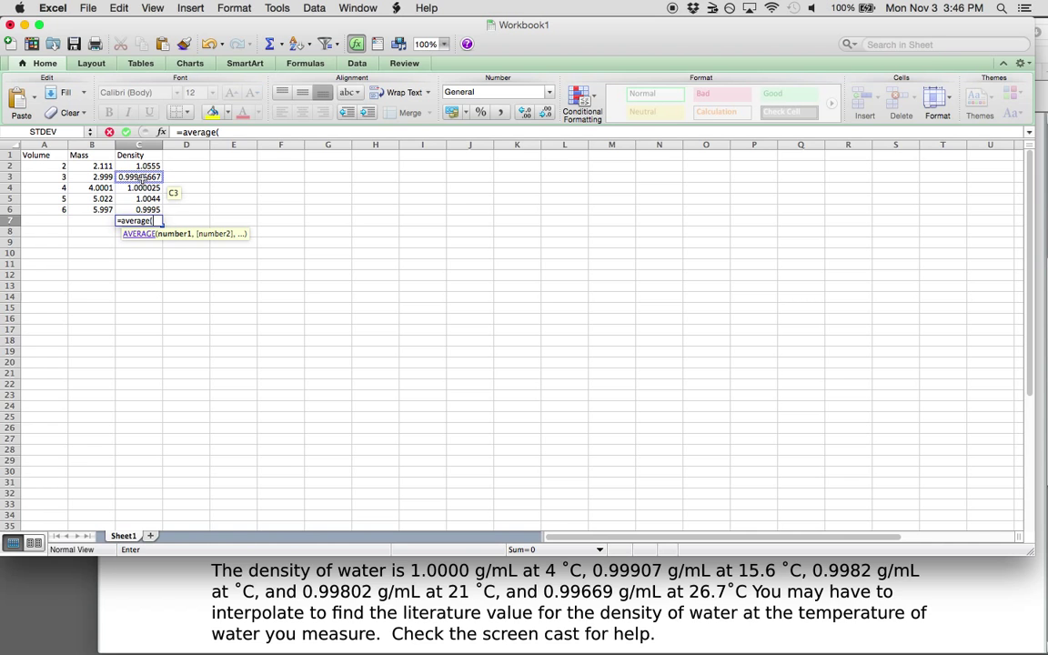
drag(153, 165, 163, 211)
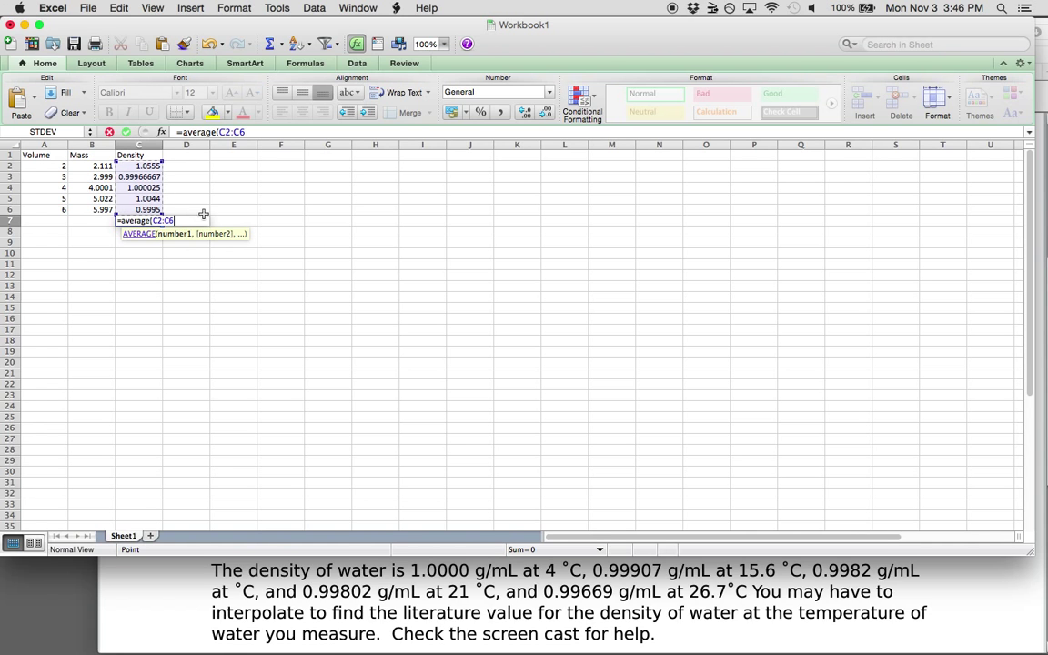
text())
key(Return)
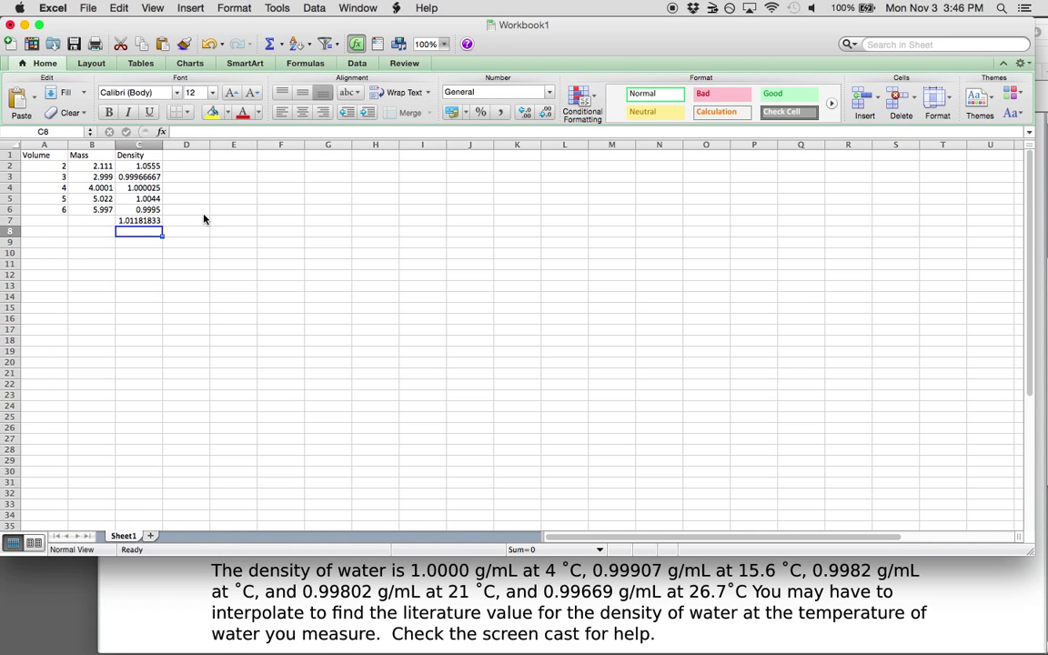
Step: Label the two summary rows in column B as "Average" in B7 and "Standard Dev" in B8
key(Up)
key(Left)
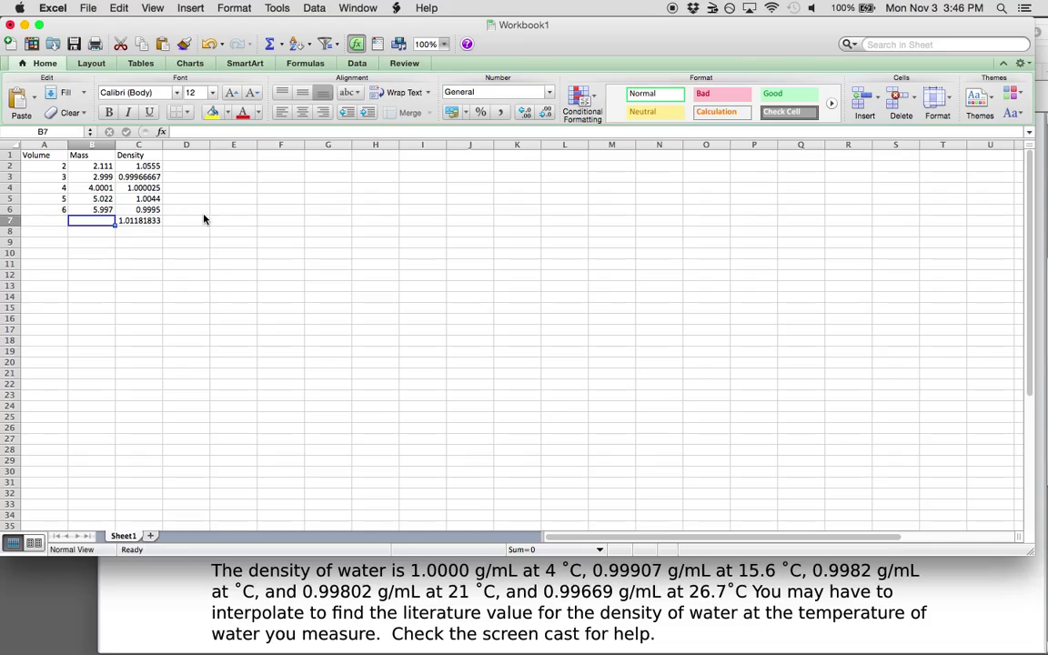
text(Averag)
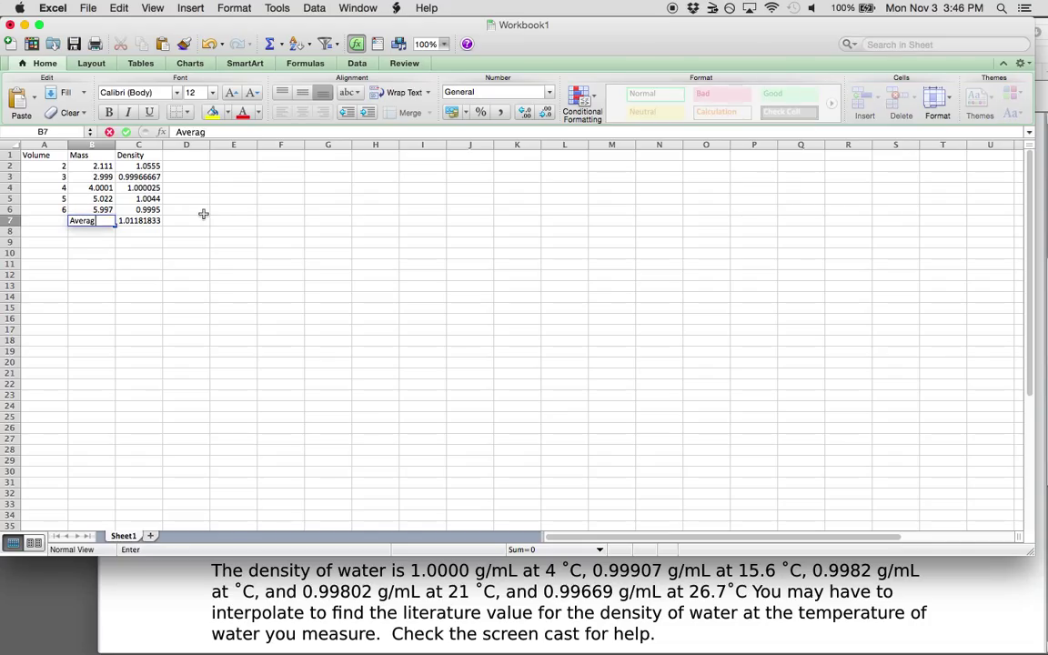
text(e)
key(Return)
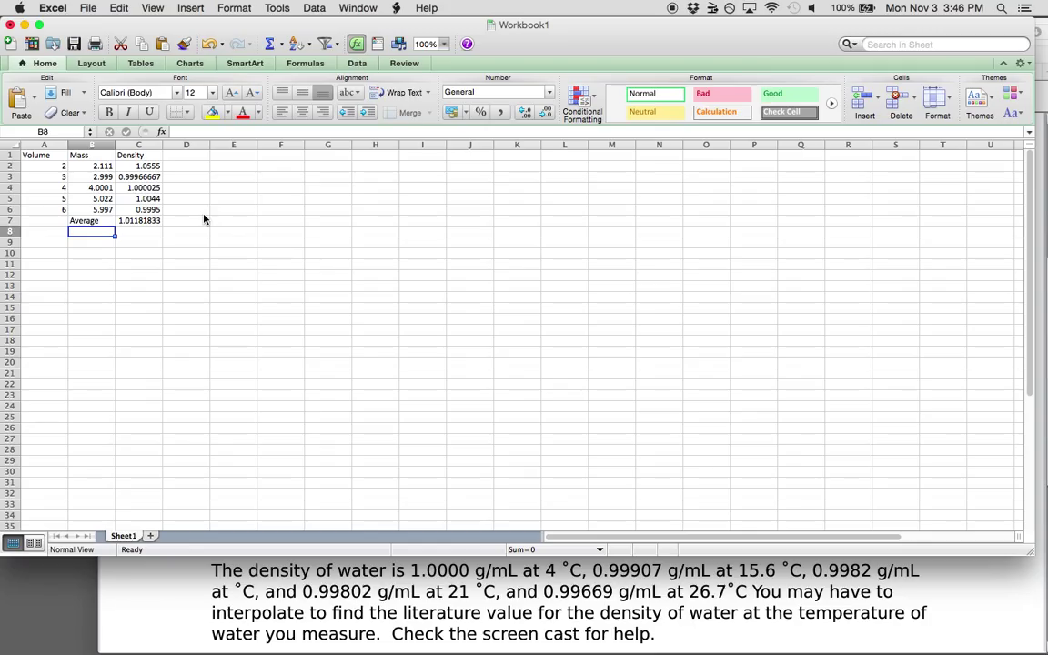
text(St)
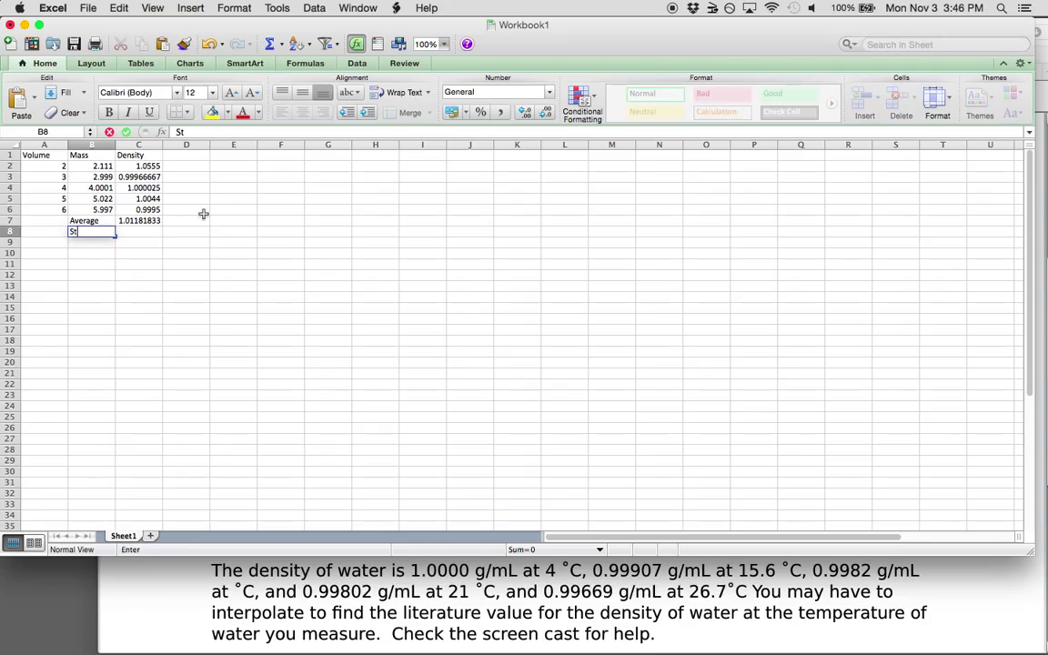
text(andard Dev)
Step: Calculate the standard deviation of the densities in C8 with the formula =stdev(C2:C6)
key(Tab)
text(=)
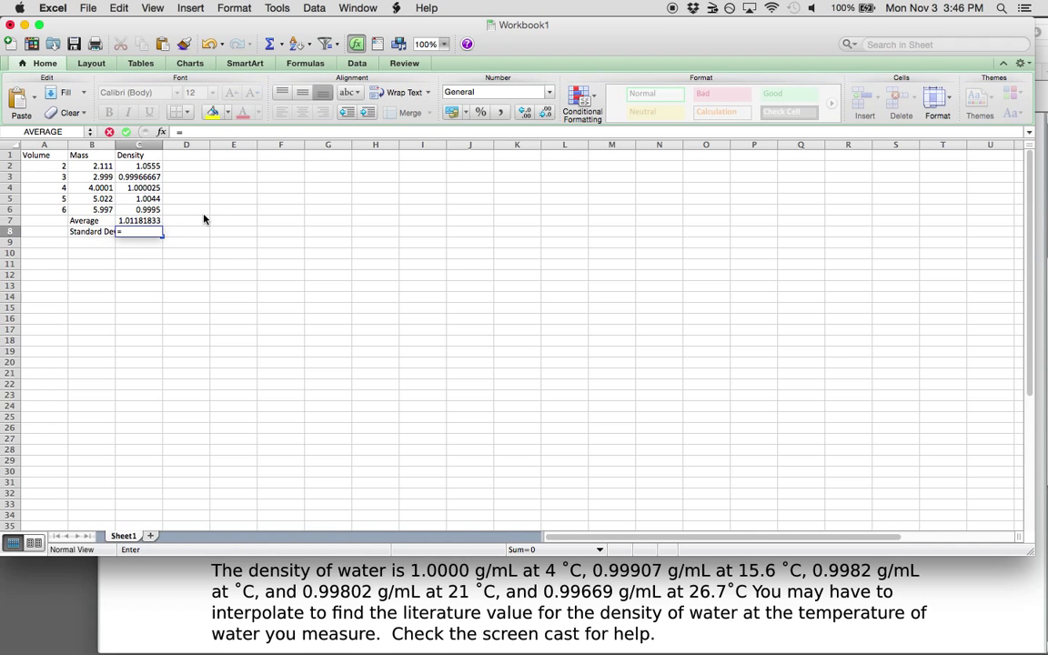
text(stdeV)
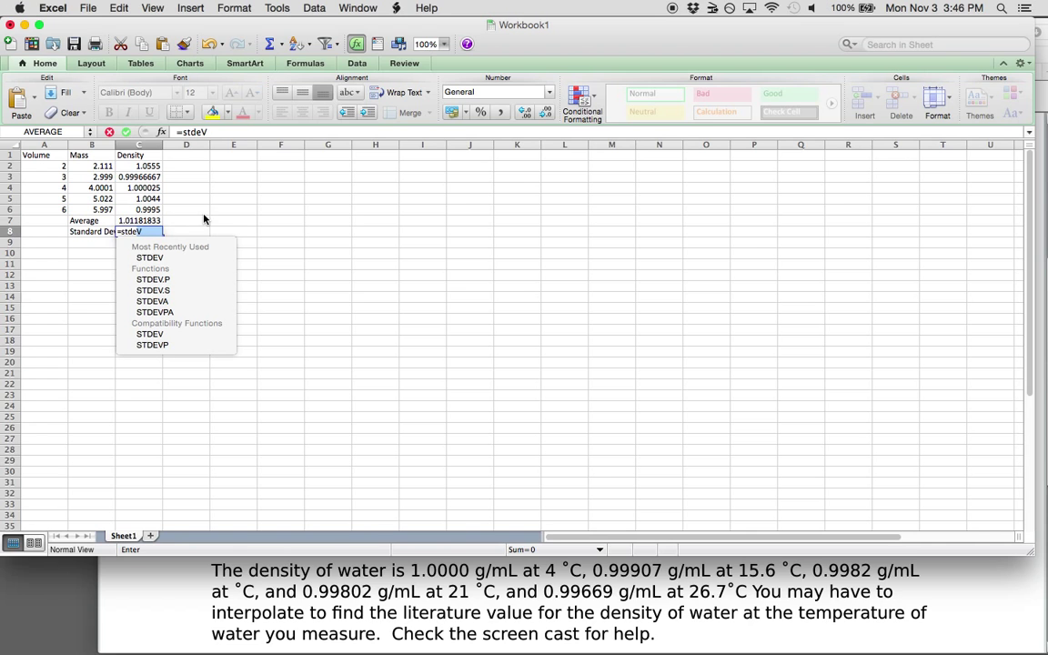
key(BackSpace)
text(v()
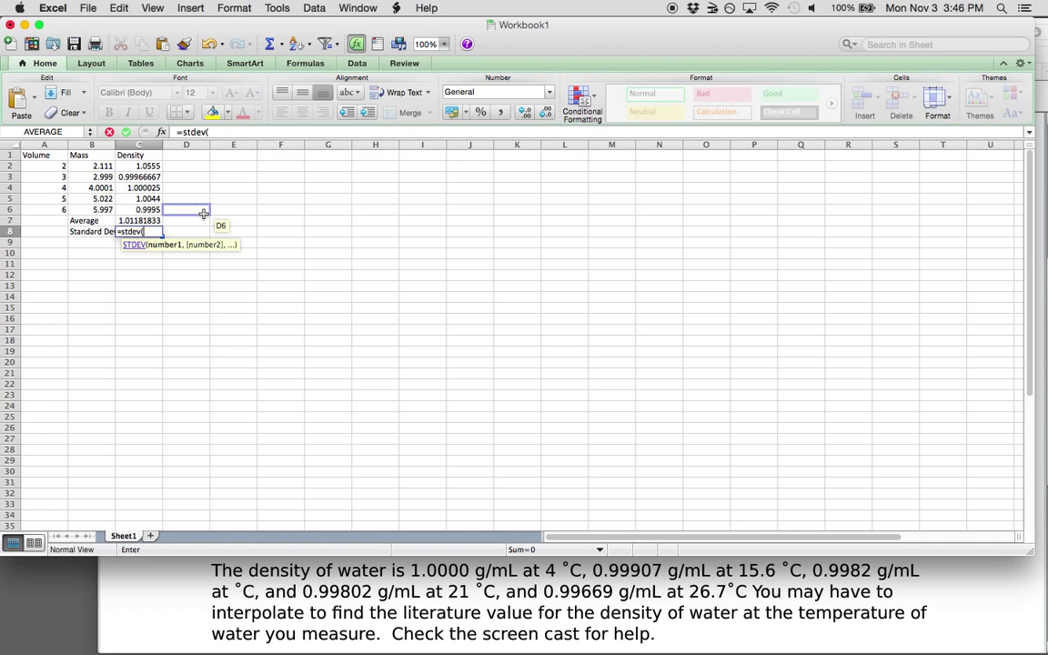
drag(145, 167, 152, 210)
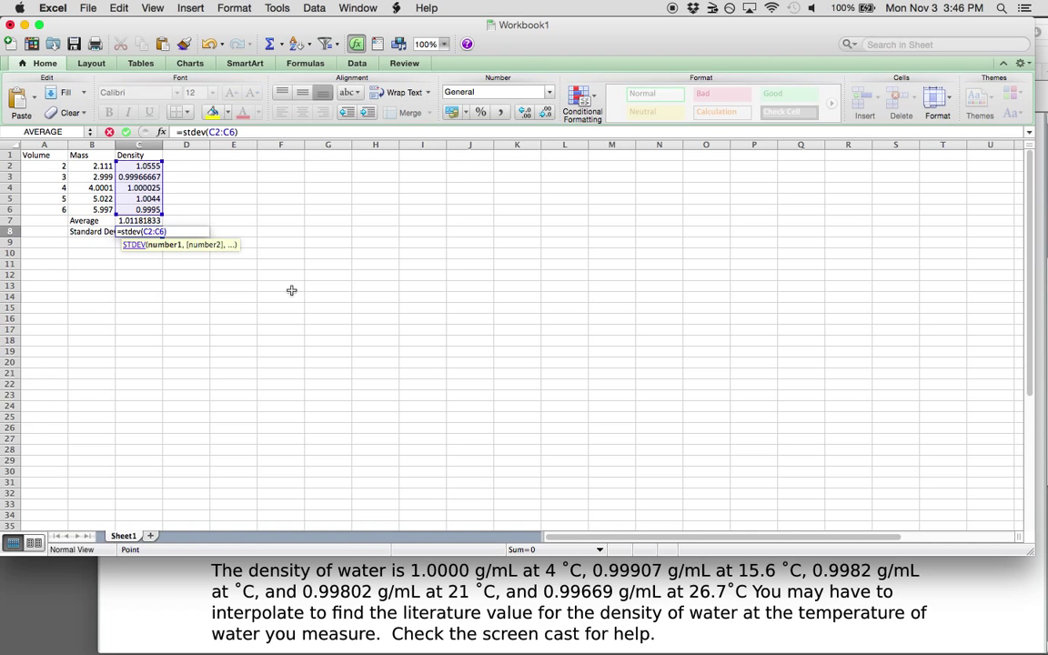
key(Return)
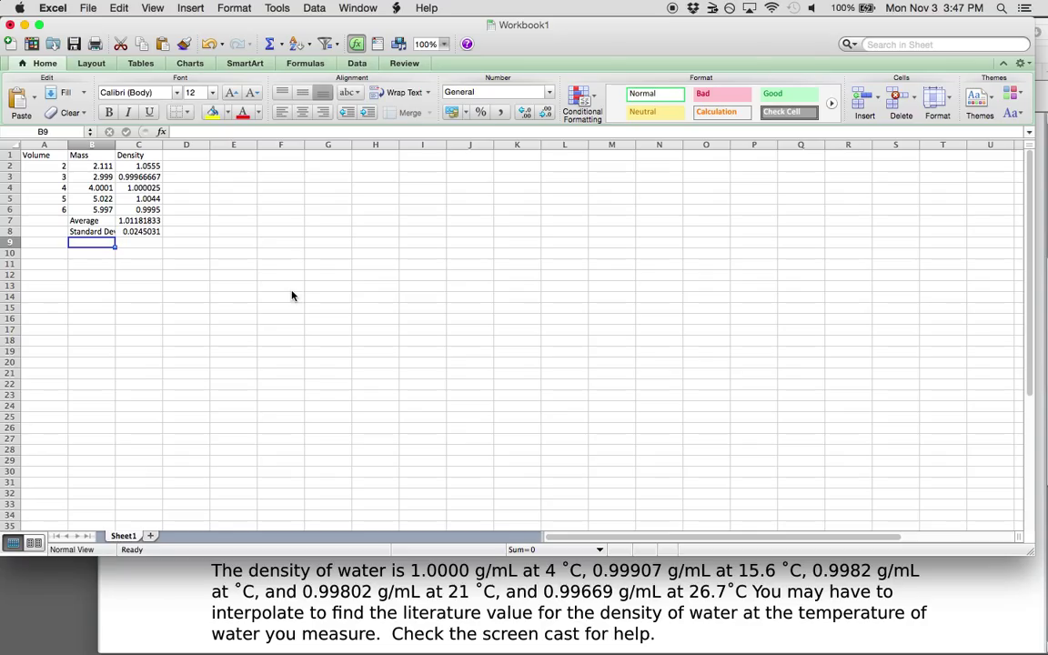
Step: Label B9 as "Coef of Var" and calculate the coefficient of variation in C9 with the formula =C8/C7
text(Co)
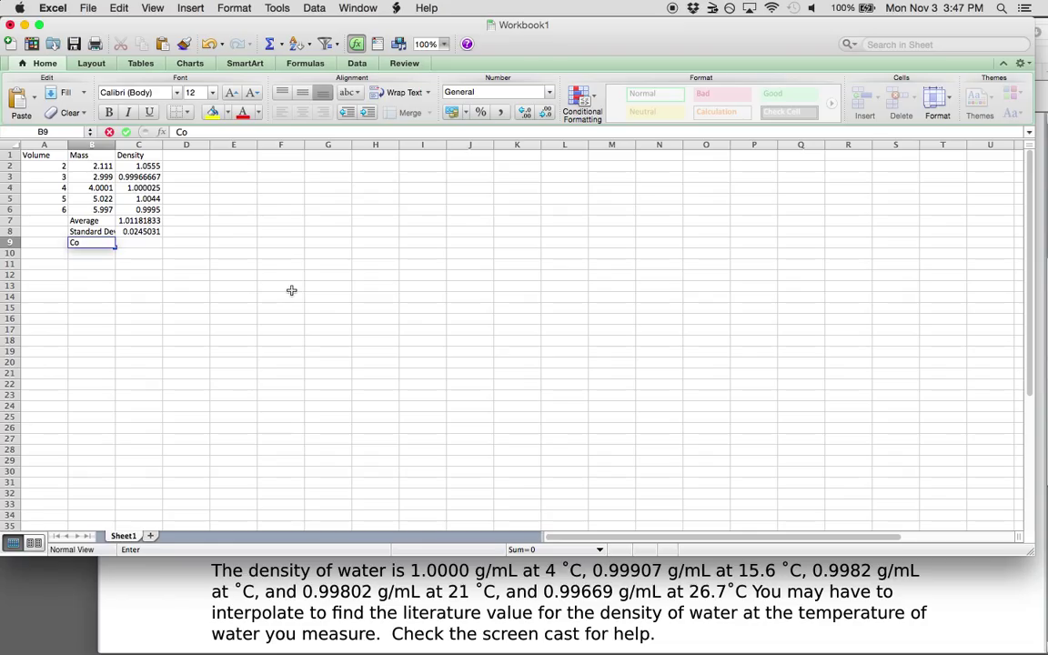
text(ef of Var)
key(Tab)
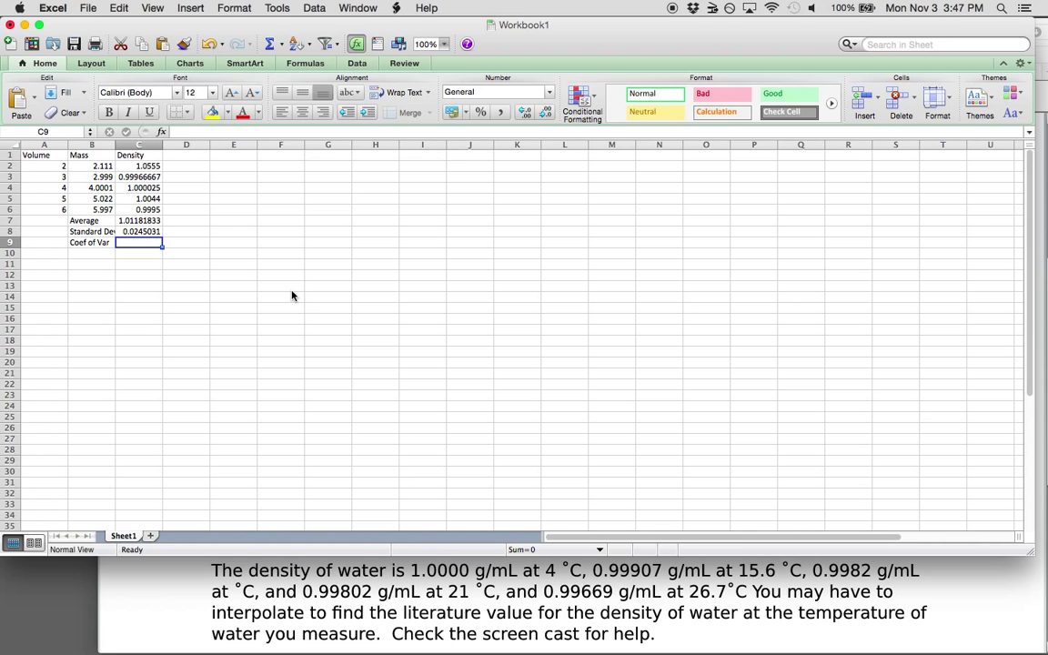
text(=)
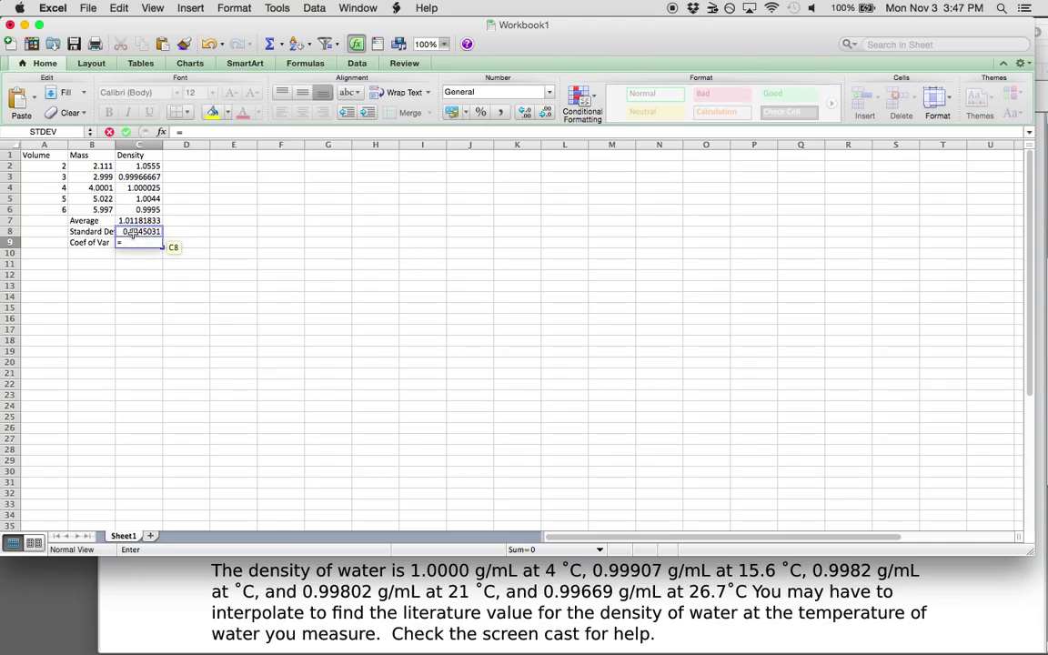
click(133, 233)
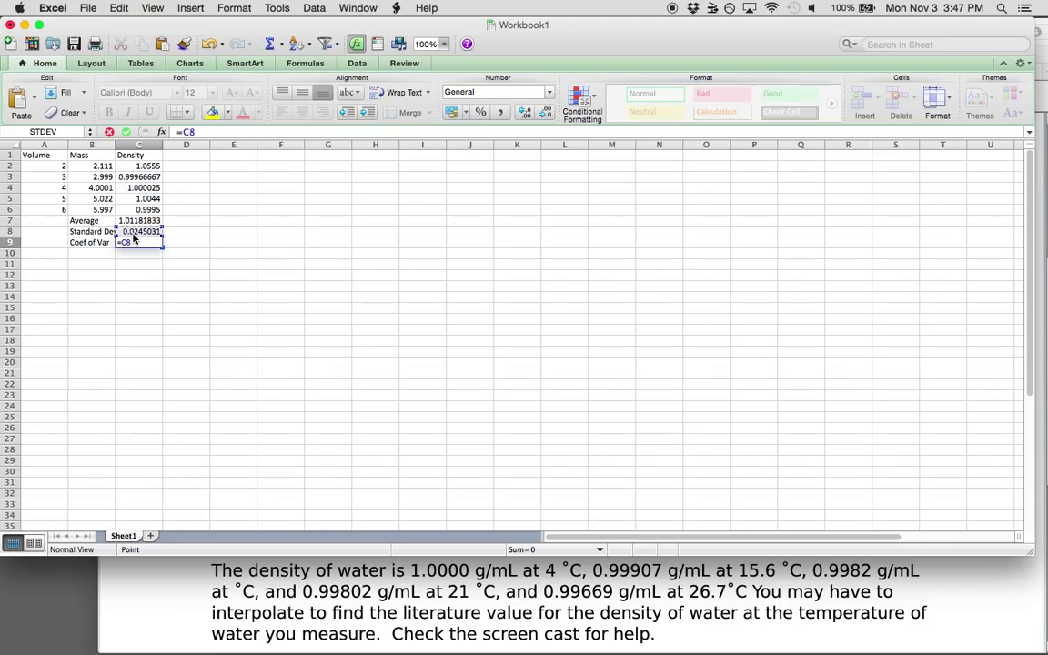
text(/)
click(132, 220)
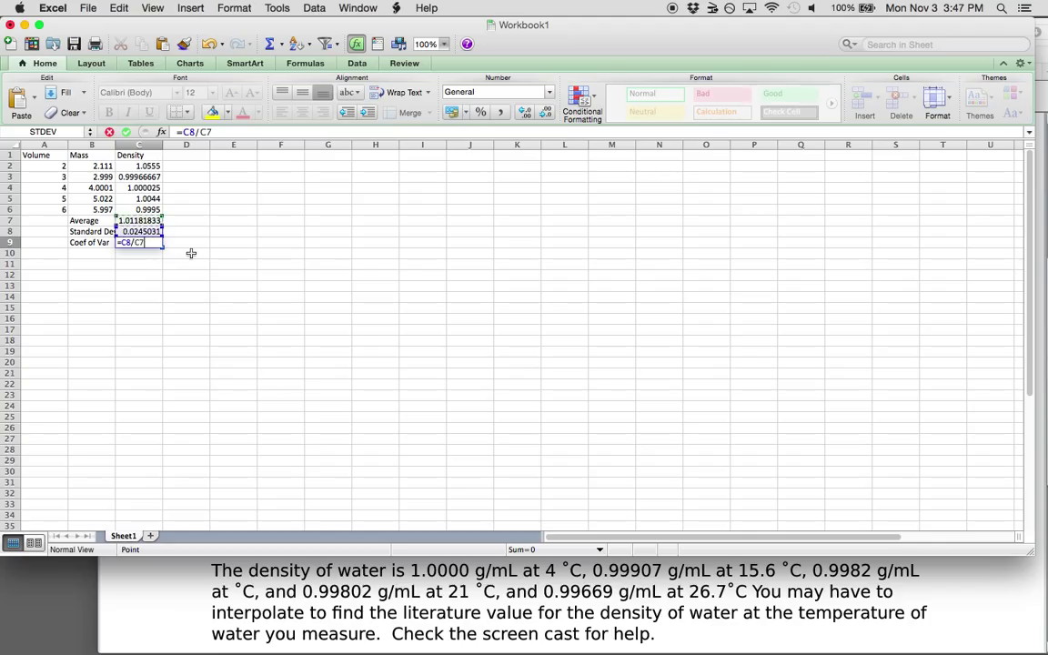
key(Return)
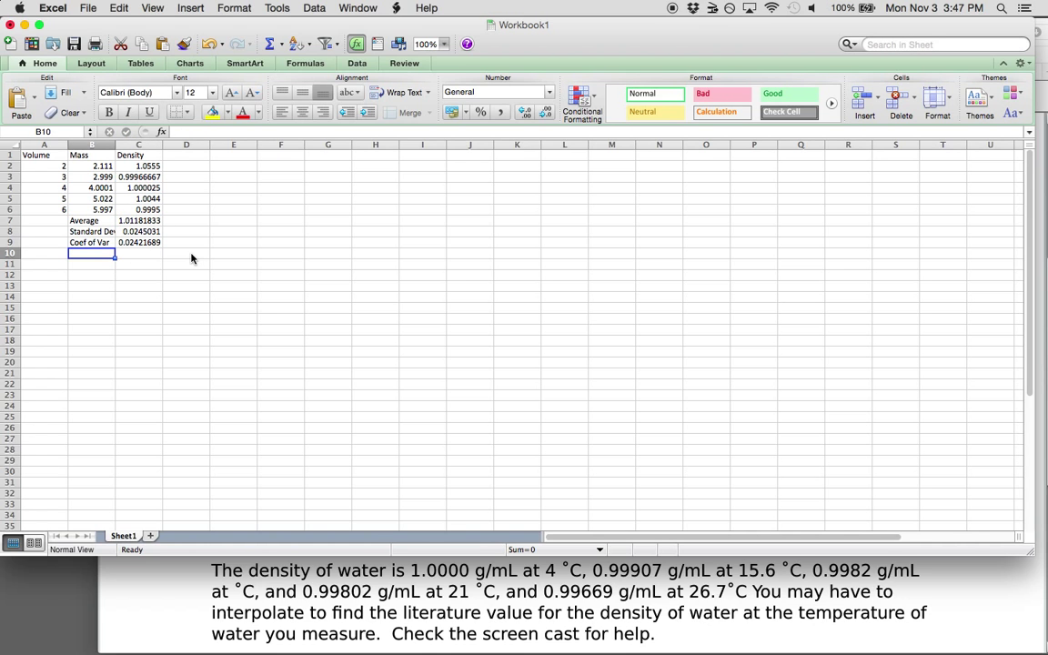
Step: Convert the coefficient of variation in C9 to a percentage by extending its formula to =C8/C7*100
click(144, 242)
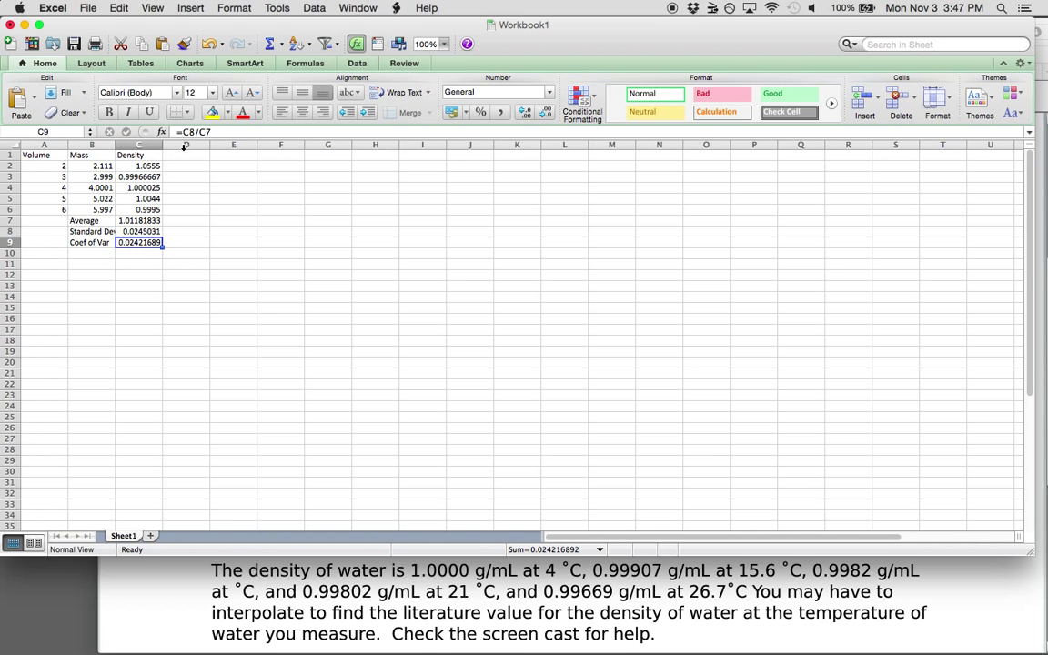
click(228, 134)
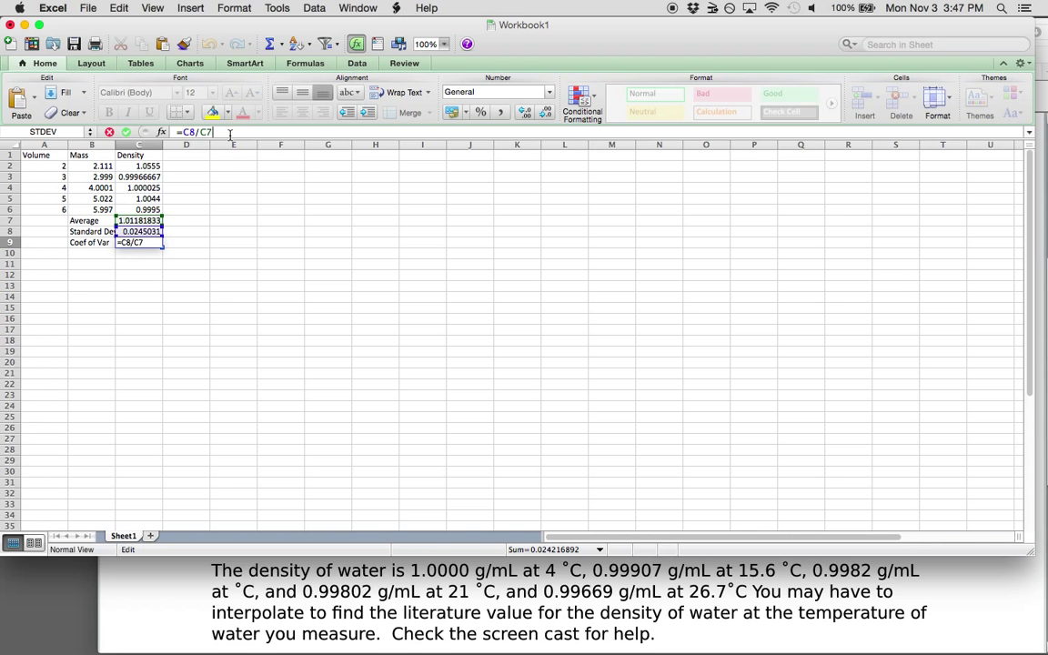
text(*100)
key(Return)
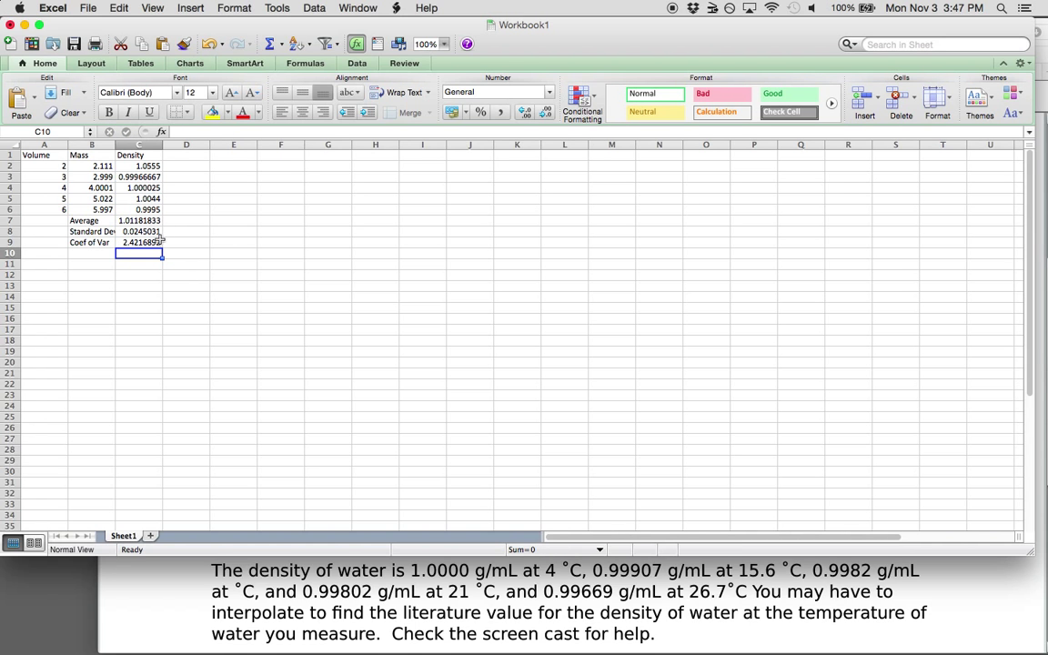
key(Up)
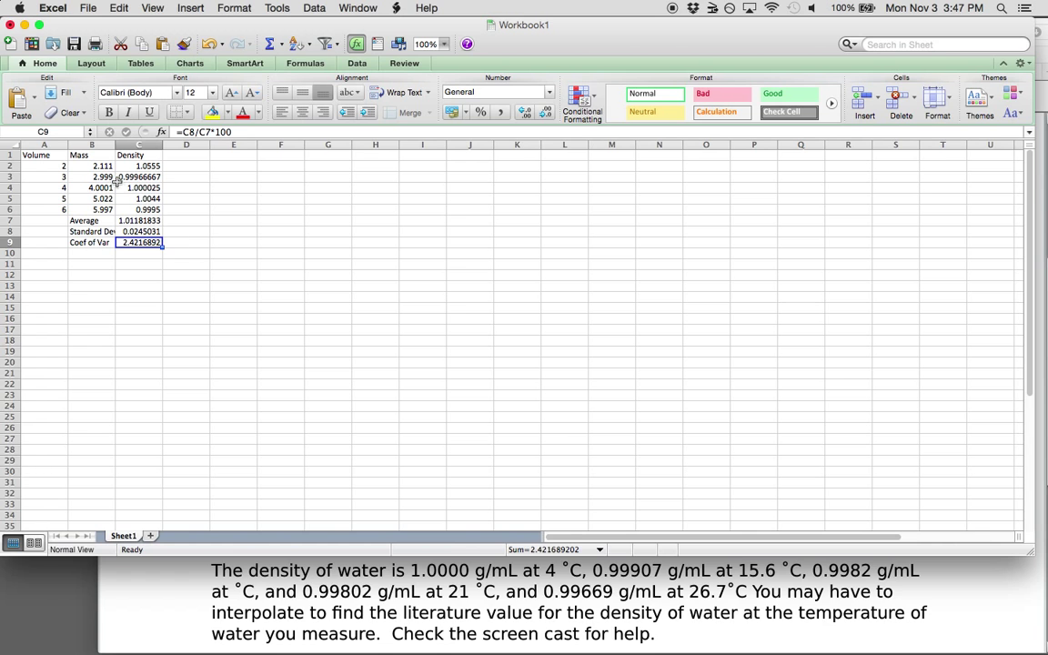
Step: Format the volumes in A2:A6 to show two decimal places
drag(58, 166, 58, 209)
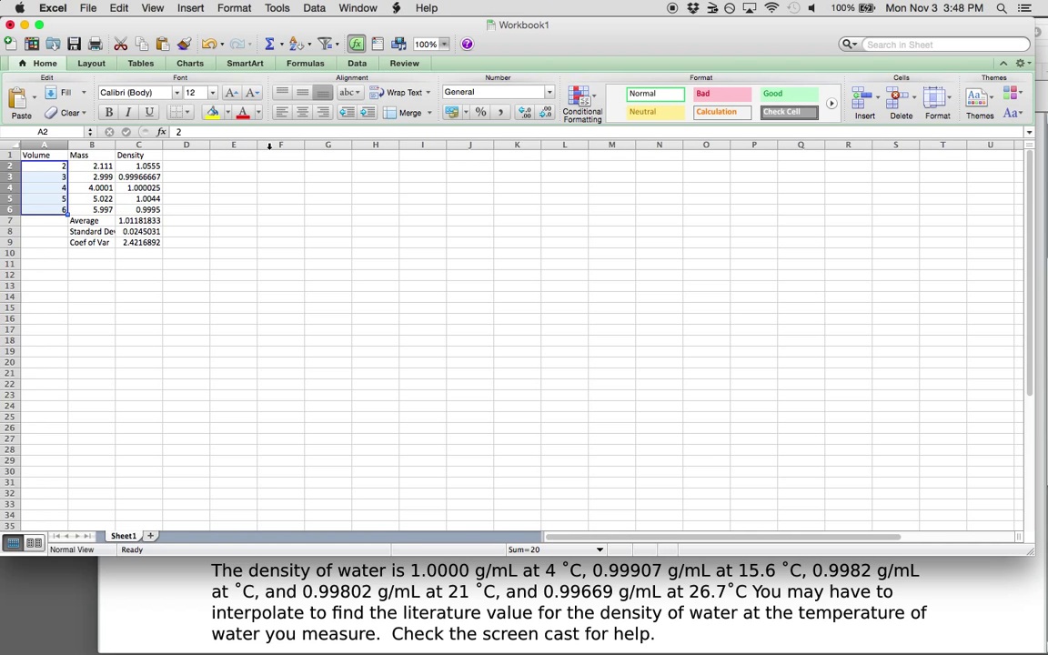
click(526, 113)
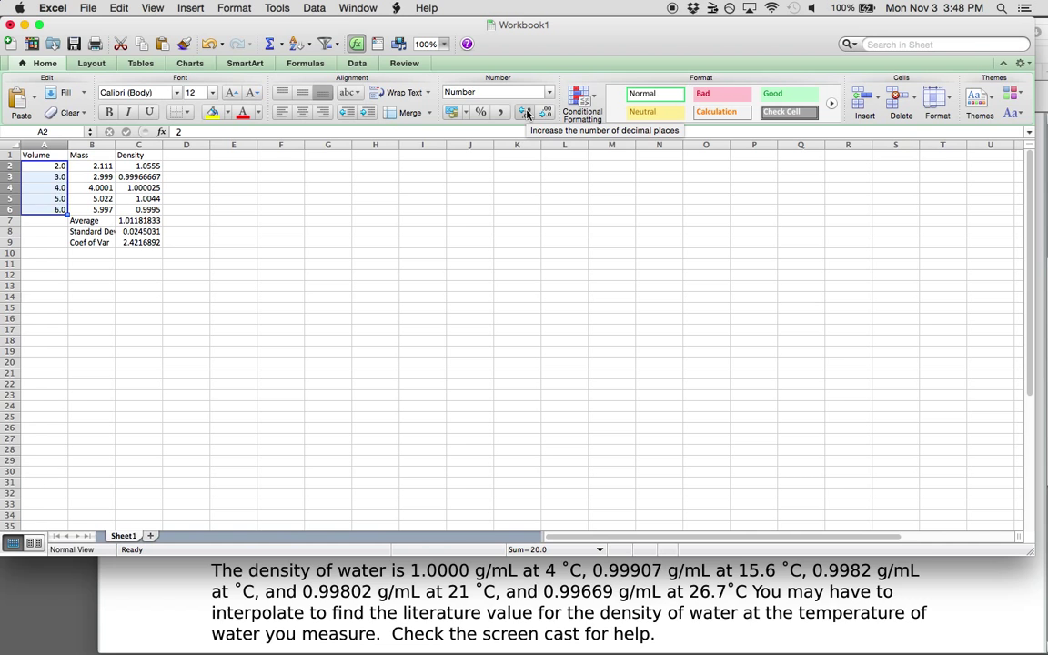
click(526, 113)
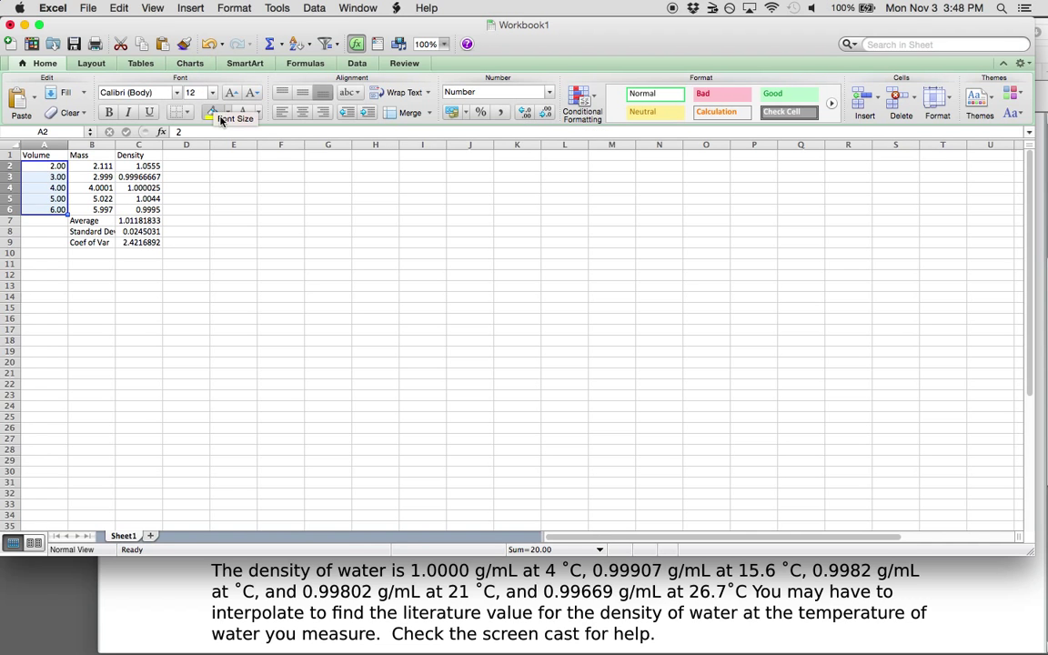
Step: Format the densities and summary statistics in C2:C9 to show two decimal places
drag(146, 167, 151, 242)
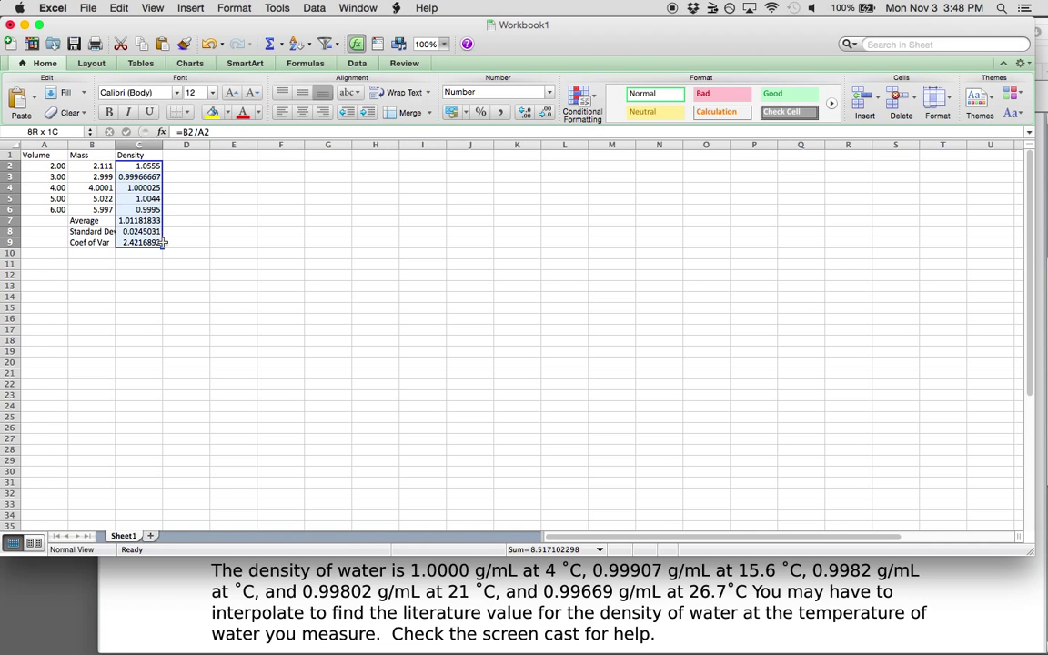
click(528, 118)
click(548, 118)
click(548, 118)
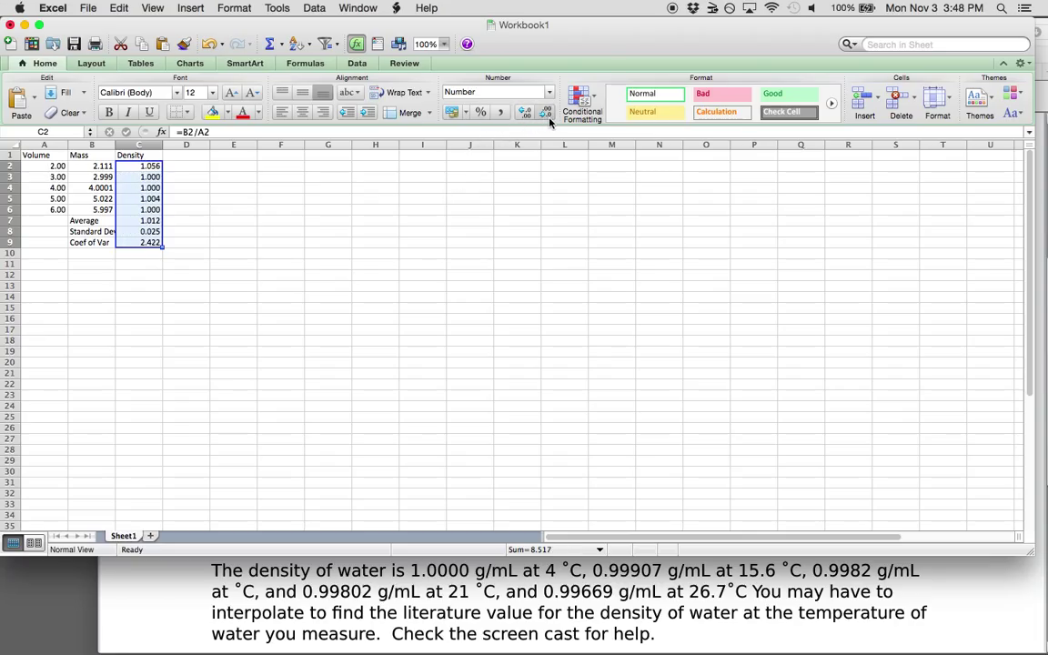
click(549, 118)
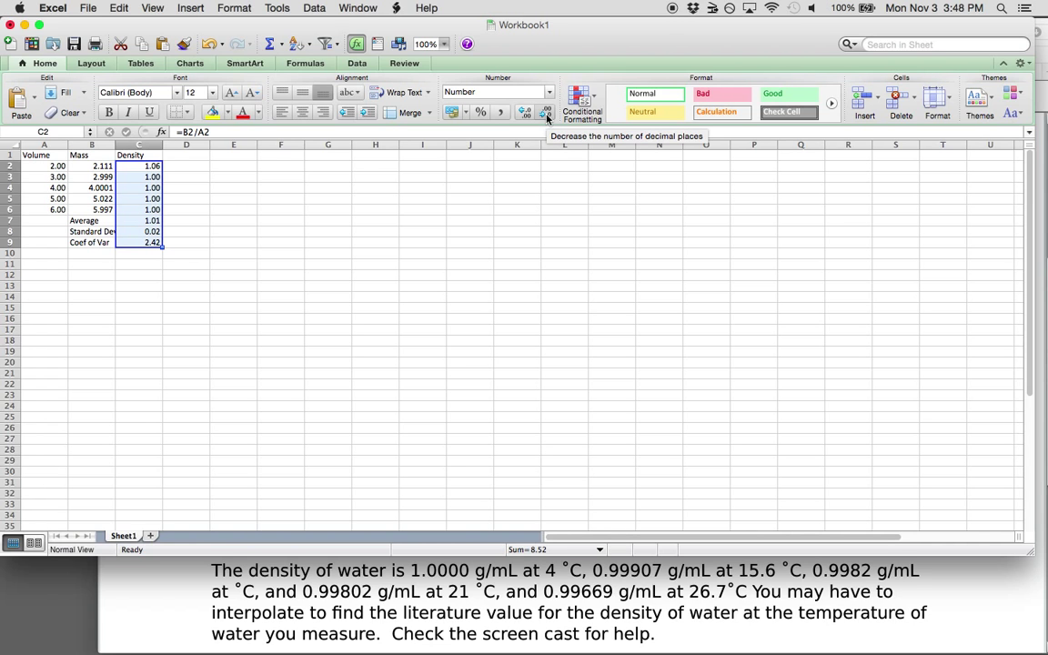
click(181, 239)
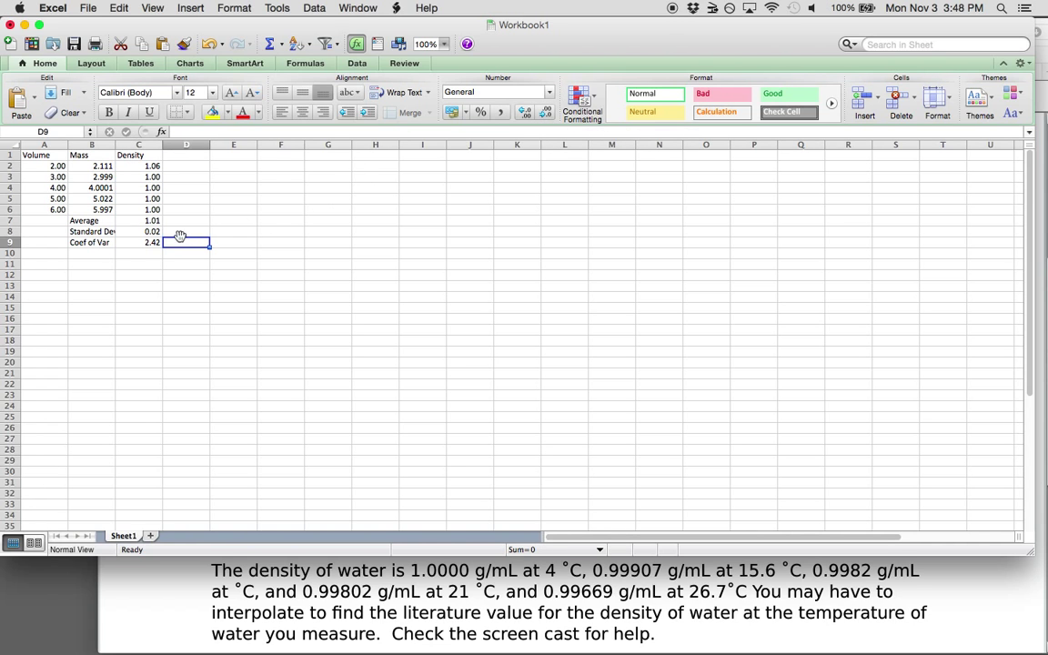
Step: Format the standard deviation in C8 to show four decimal places
click(147, 231)
click(526, 113)
click(527, 116)
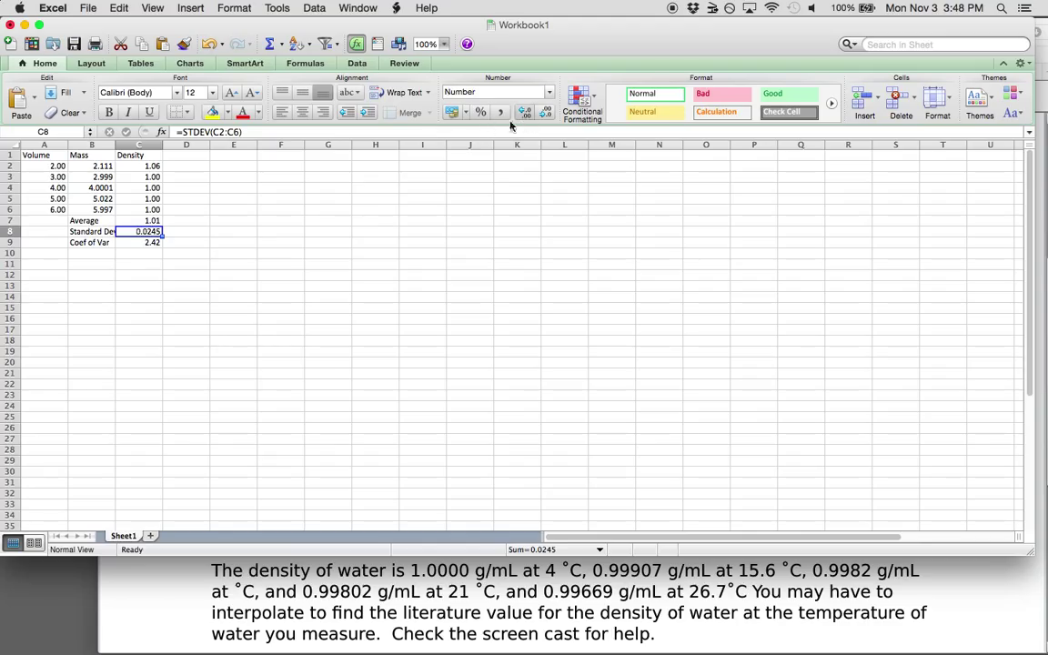
click(376, 212)
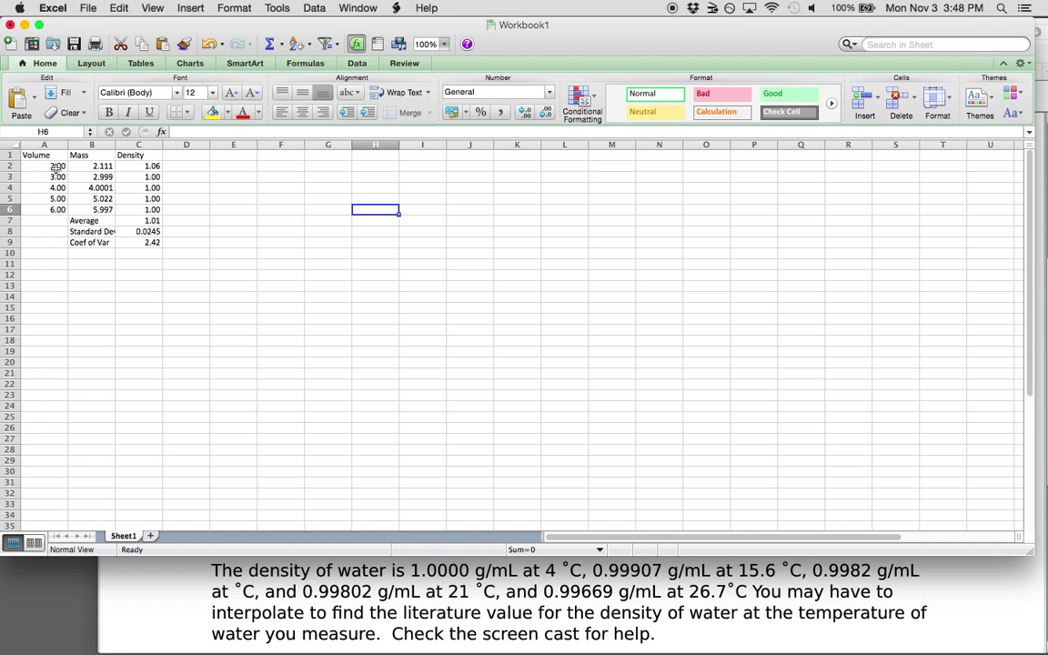
Step: Insert a Marked Scatter chart of mass against volume from the data in A2:B6
drag(50, 165, 88, 210)
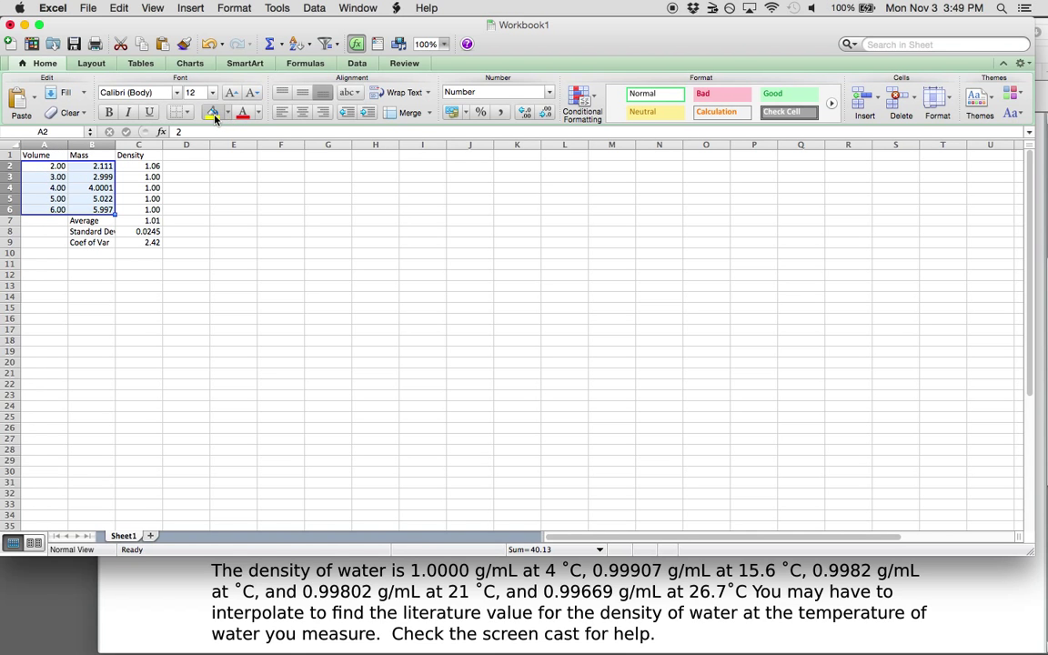
click(195, 67)
click(205, 100)
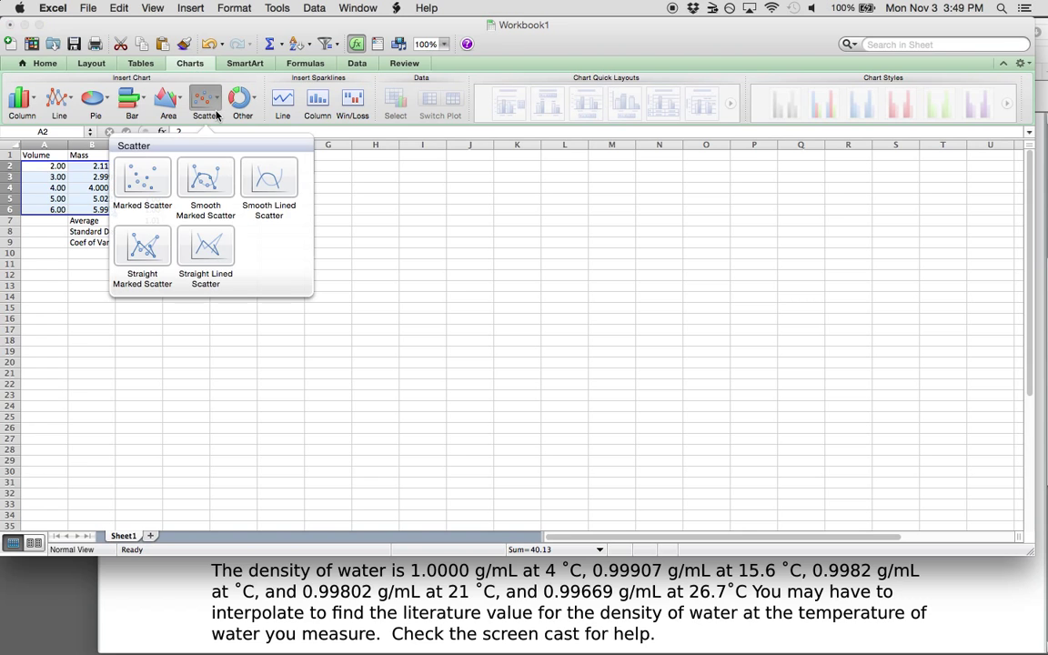
click(154, 186)
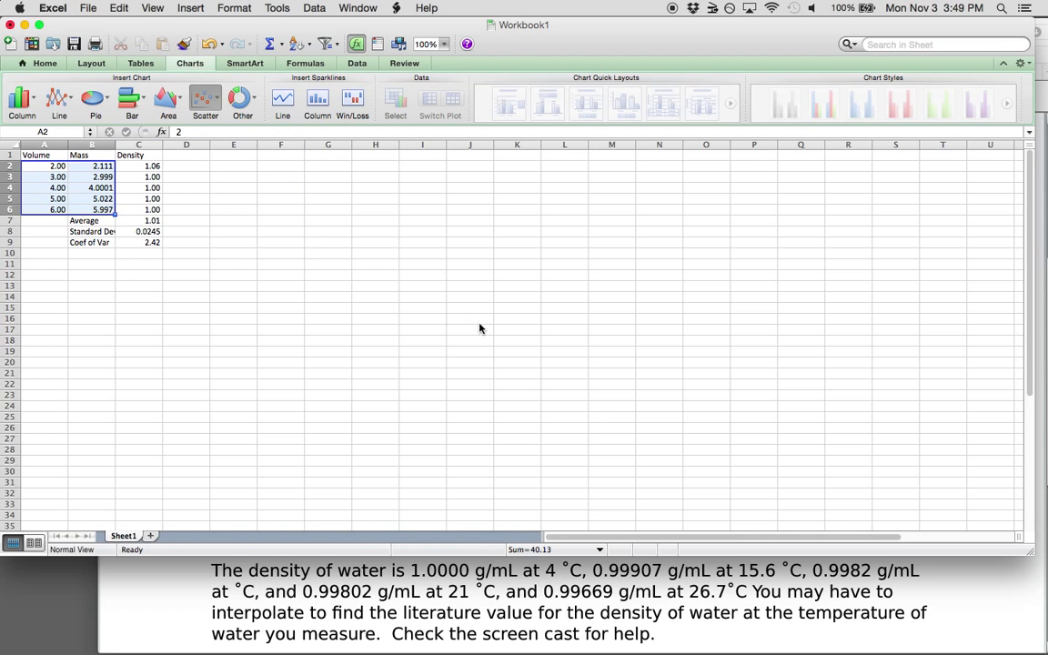
Step: Move the scatter chart beside the data and enlarge it to span about columns D to L, down to row 26
drag(618, 302, 396, 189)
drag(449, 311, 573, 418)
drag(541, 213, 546, 225)
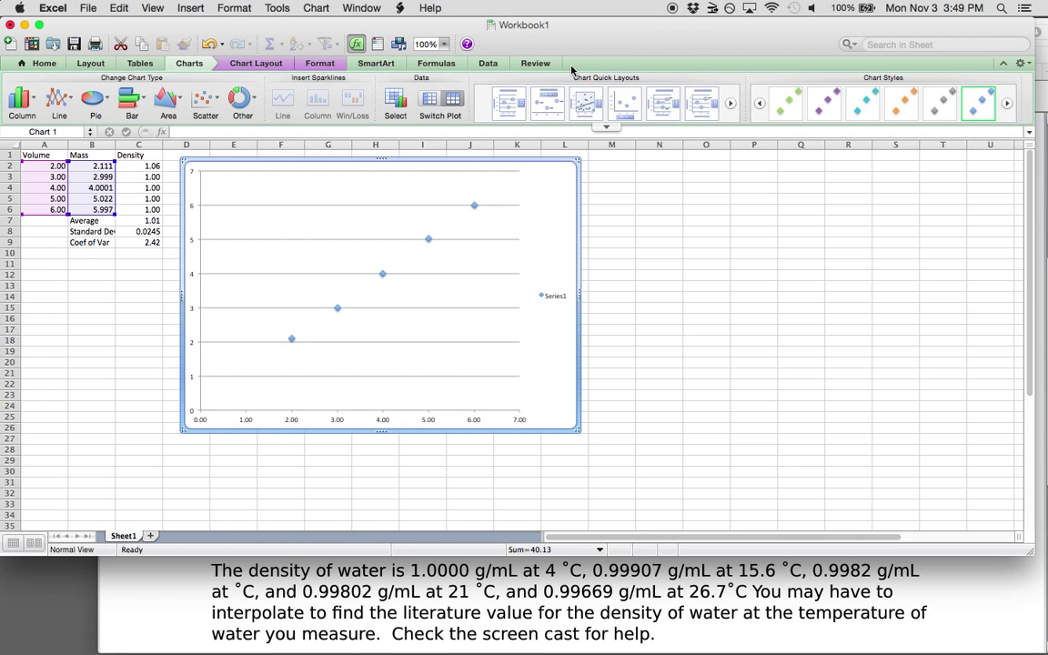
Step: Apply a chart layout with a chart title, axis titles and legend, and title the chart "Density of Water"
click(515, 108)
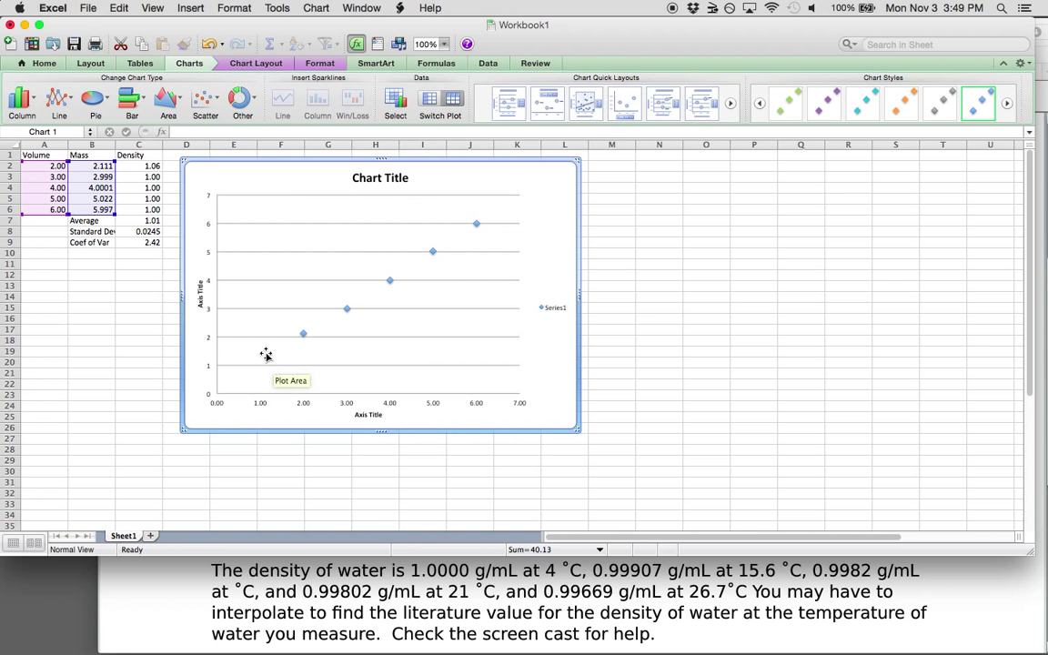
click(362, 180)
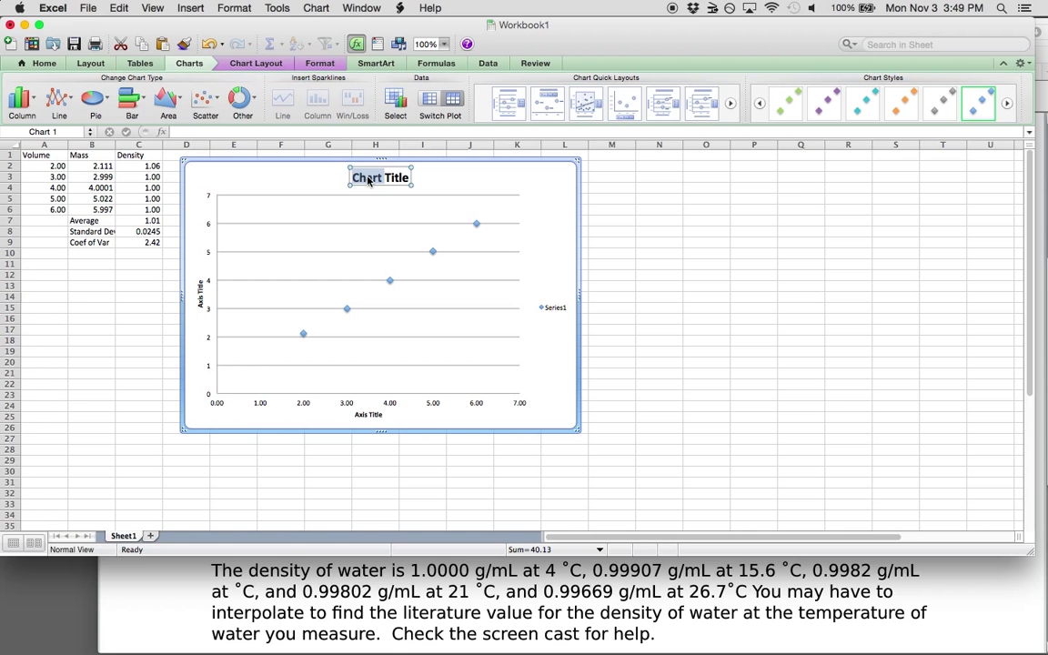
triple_click(369, 180)
text(Density)
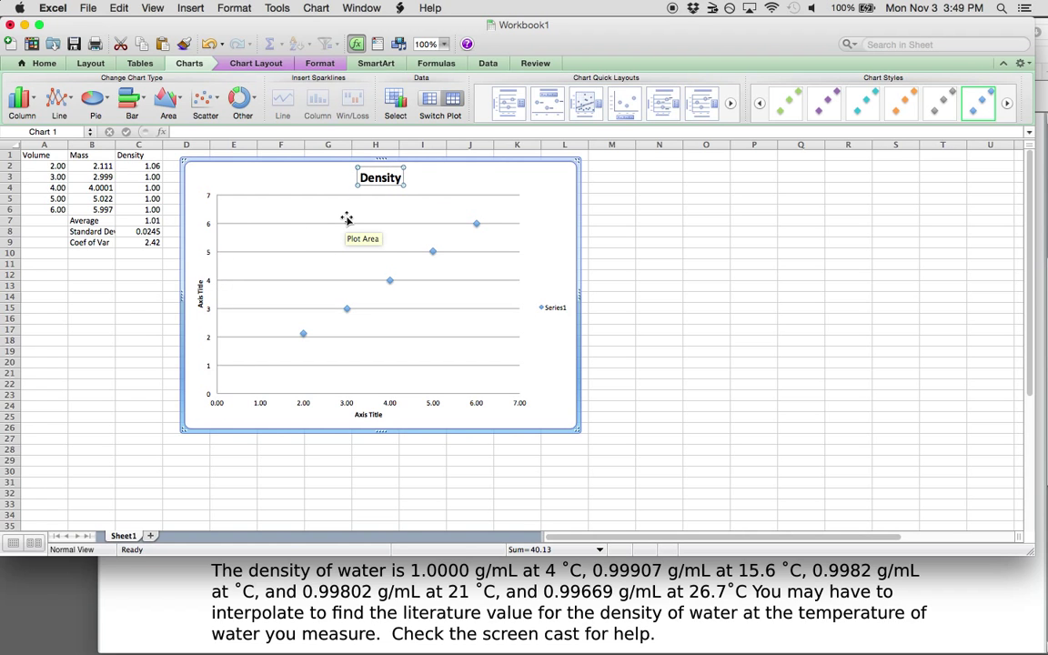
text( of Water)
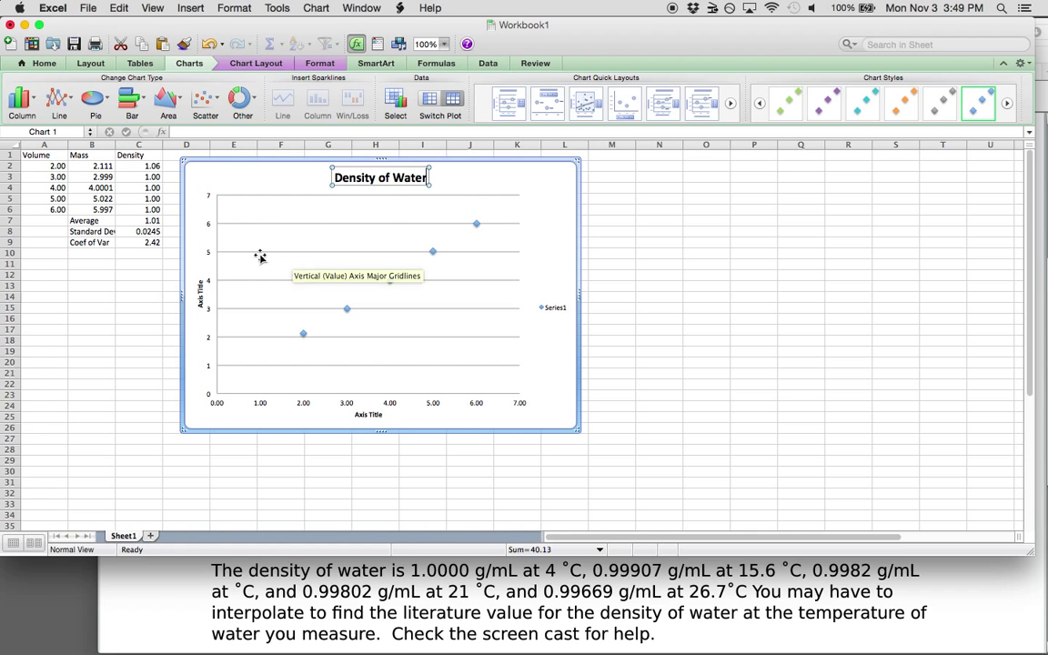
click(204, 295)
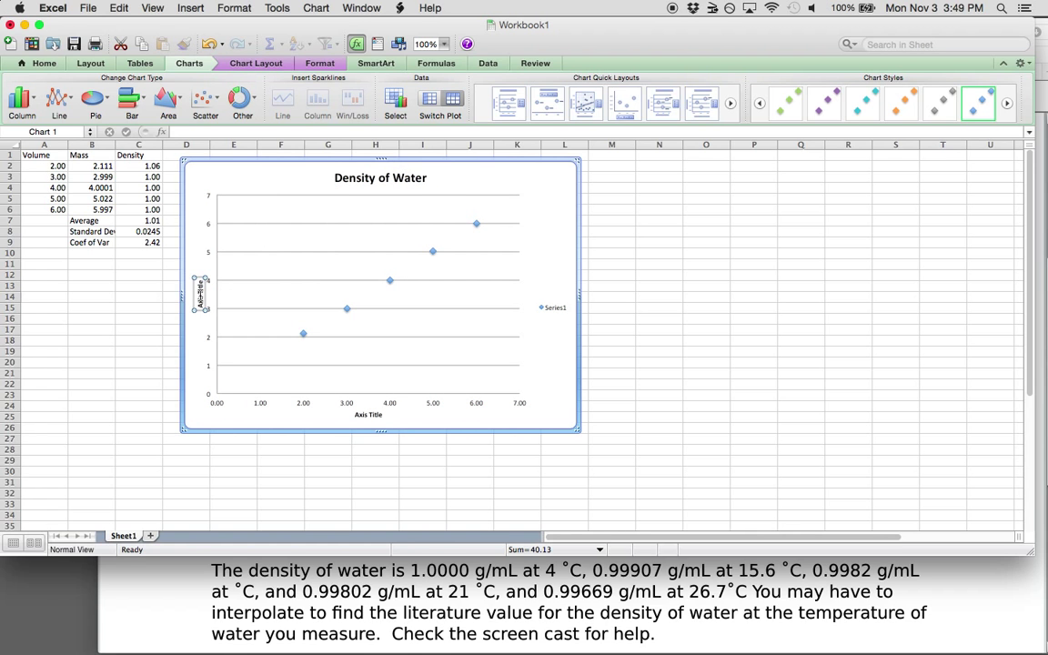
key(super+1)
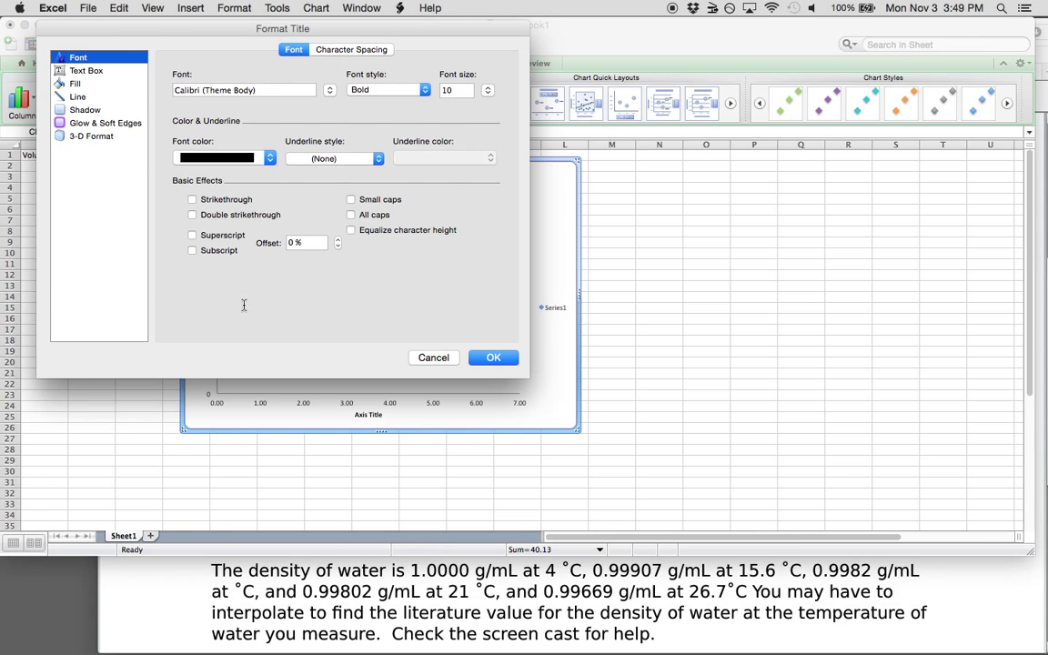
click(423, 364)
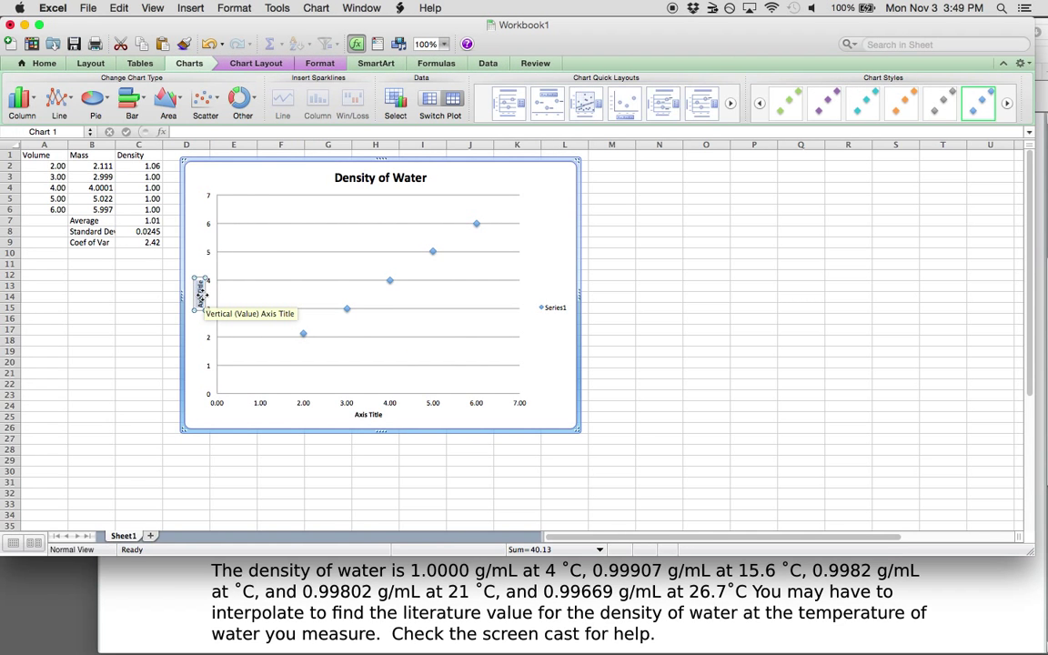
Step: Title the chart's vertical axis "Mass, g" and its horizontal axis "Volume, mL"
text(Mass, g)
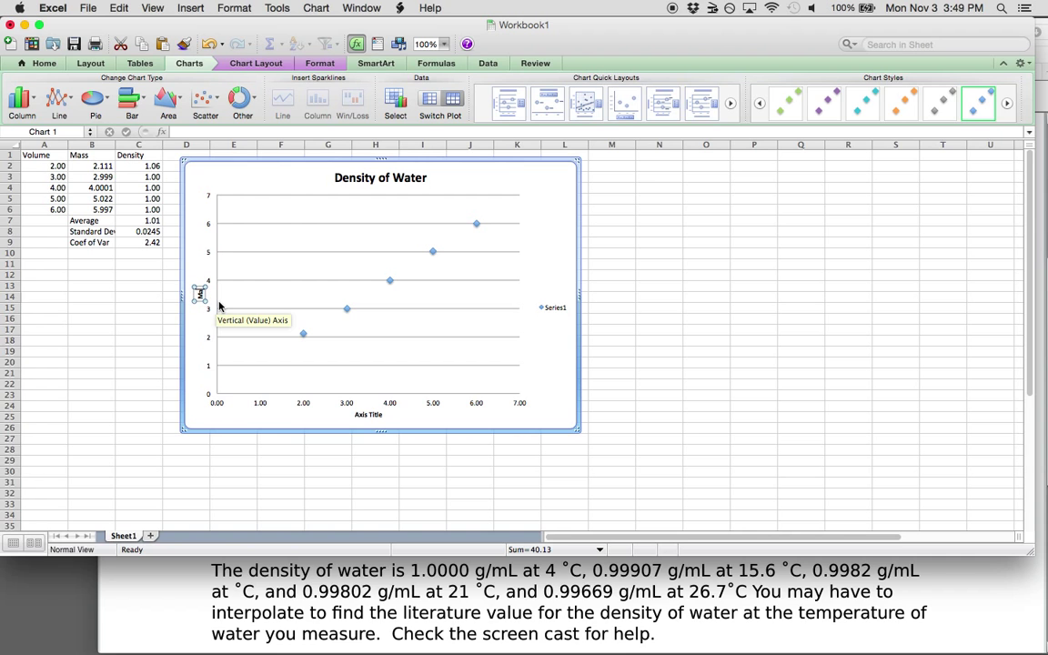
click(368, 414)
click(368, 414)
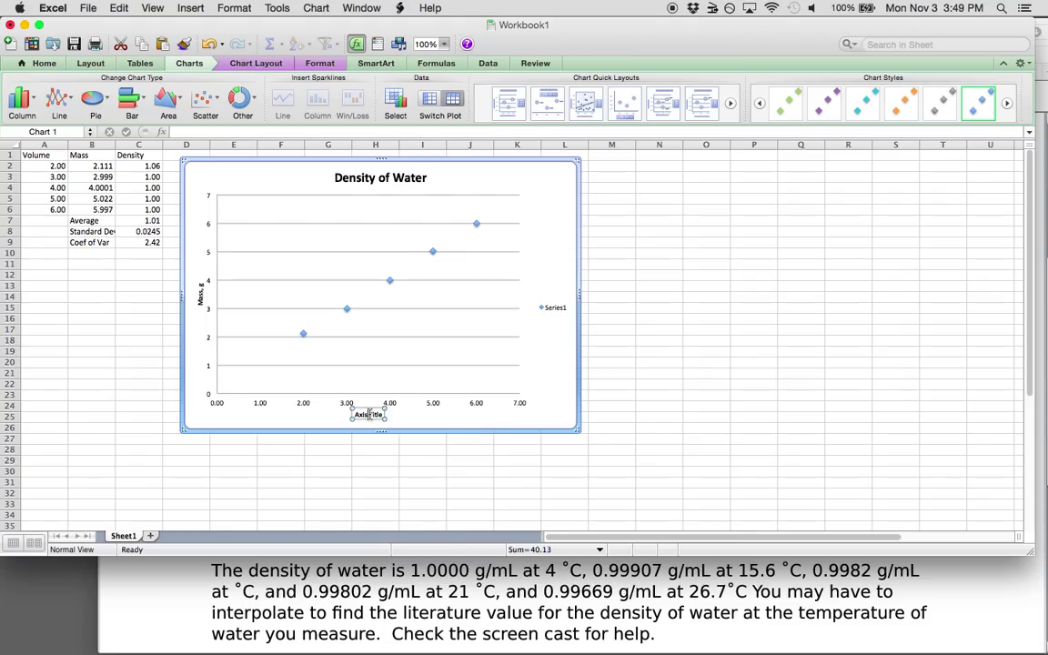
text(Volume, mL)
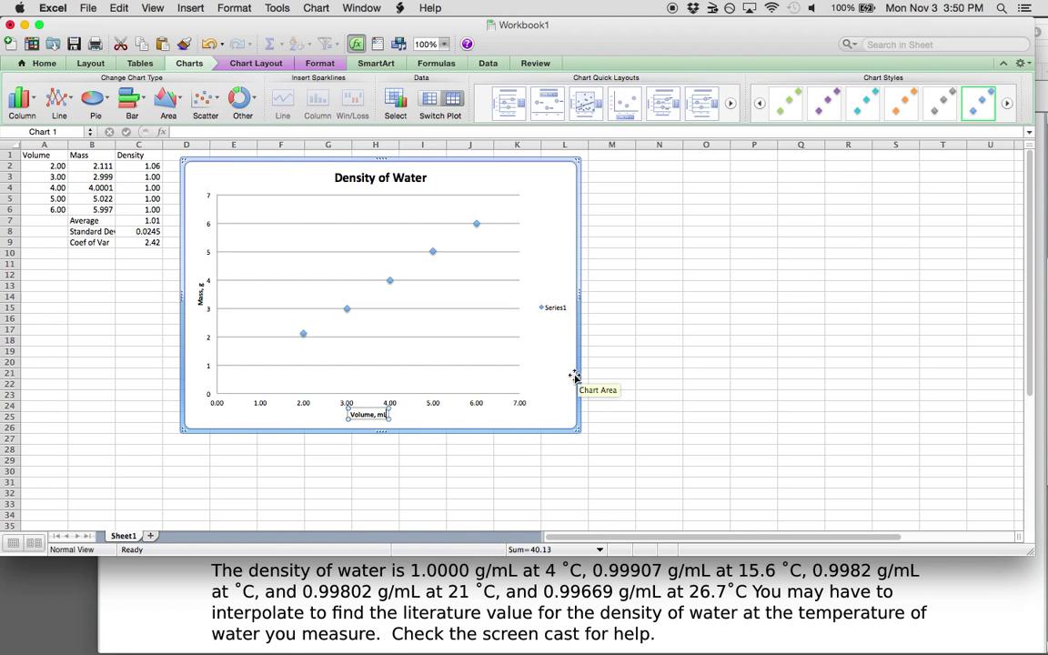
Step: Delete the Series1 legend from the Density of Water chart
click(544, 299)
click(549, 308)
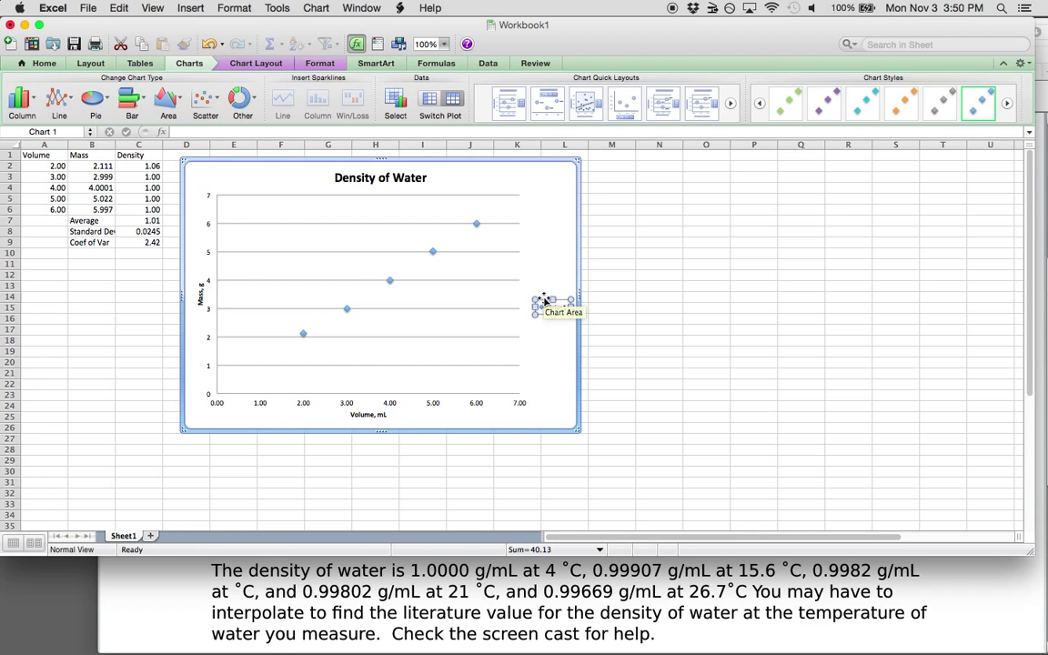
click(548, 297)
click(550, 308)
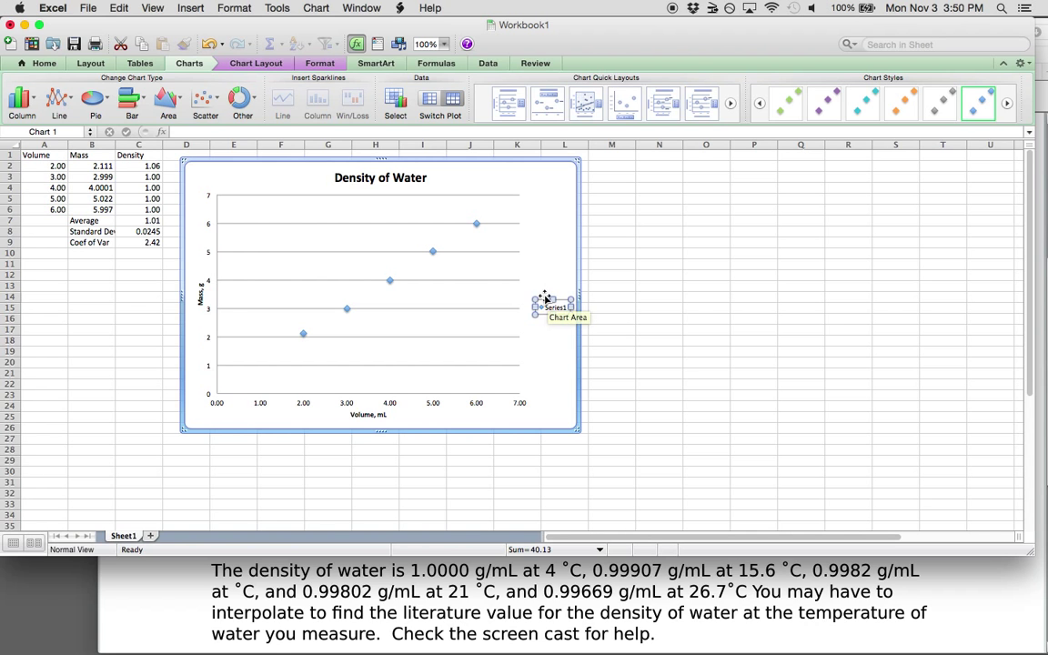
key(Delete)
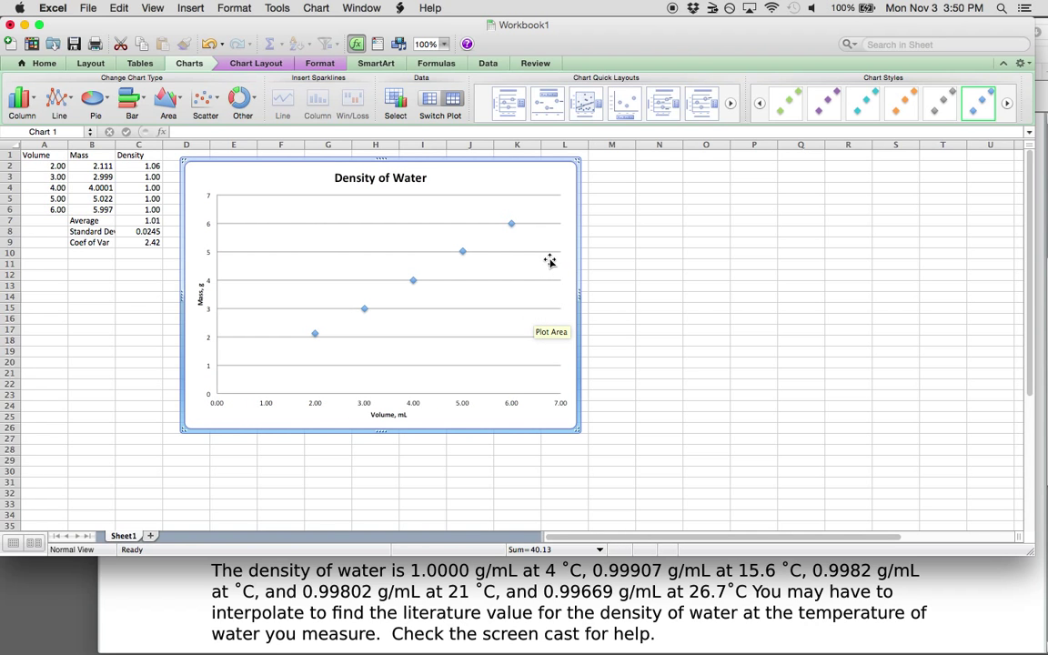
Step: Add a linear trendline with intercept 0 that displays its equation and R-squared value, and move that label clear above the line
right_click(462, 250)
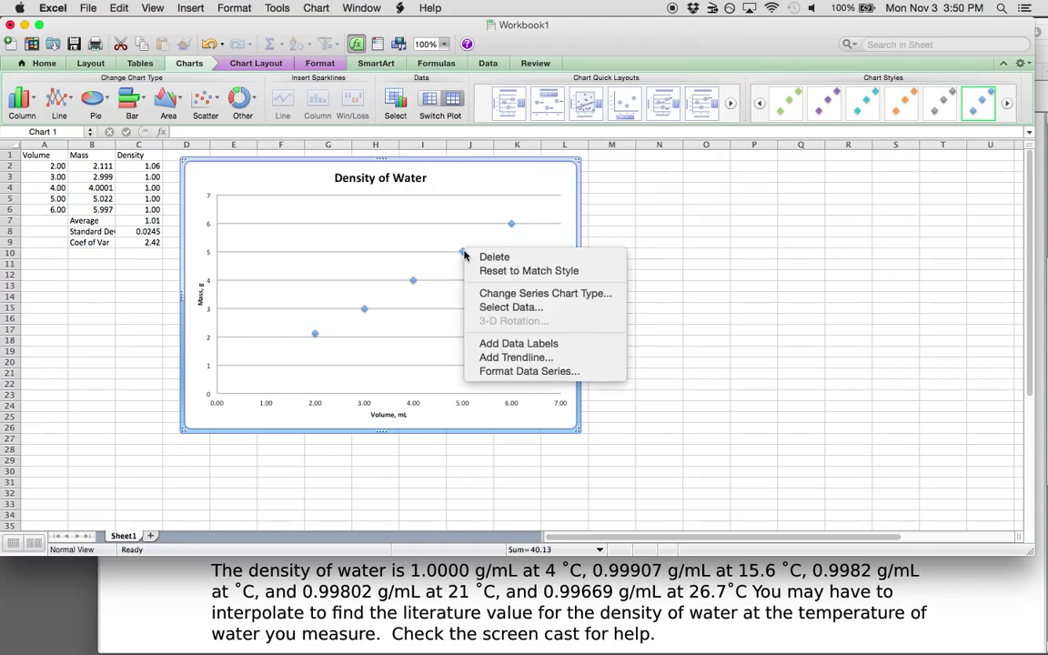
click(569, 362)
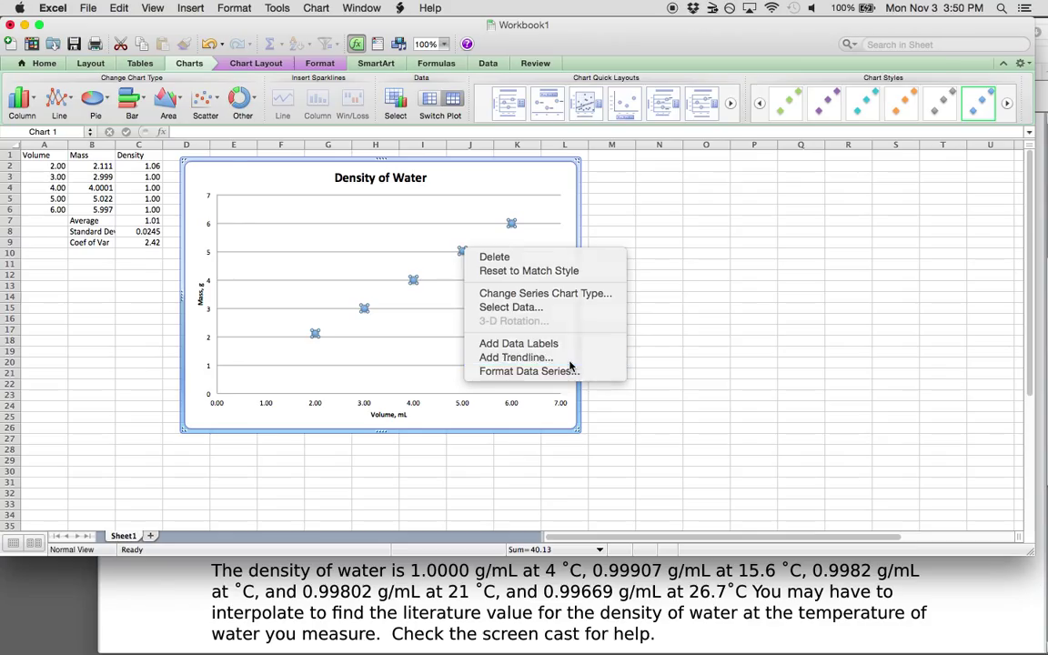
drag(215, 41, 655, 236)
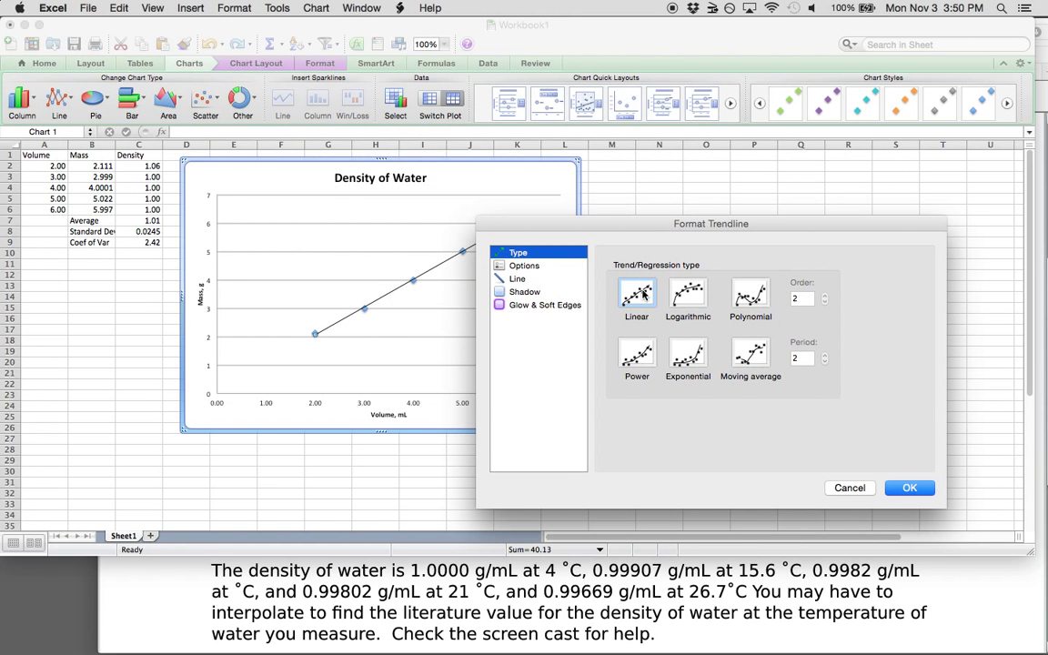
click(537, 265)
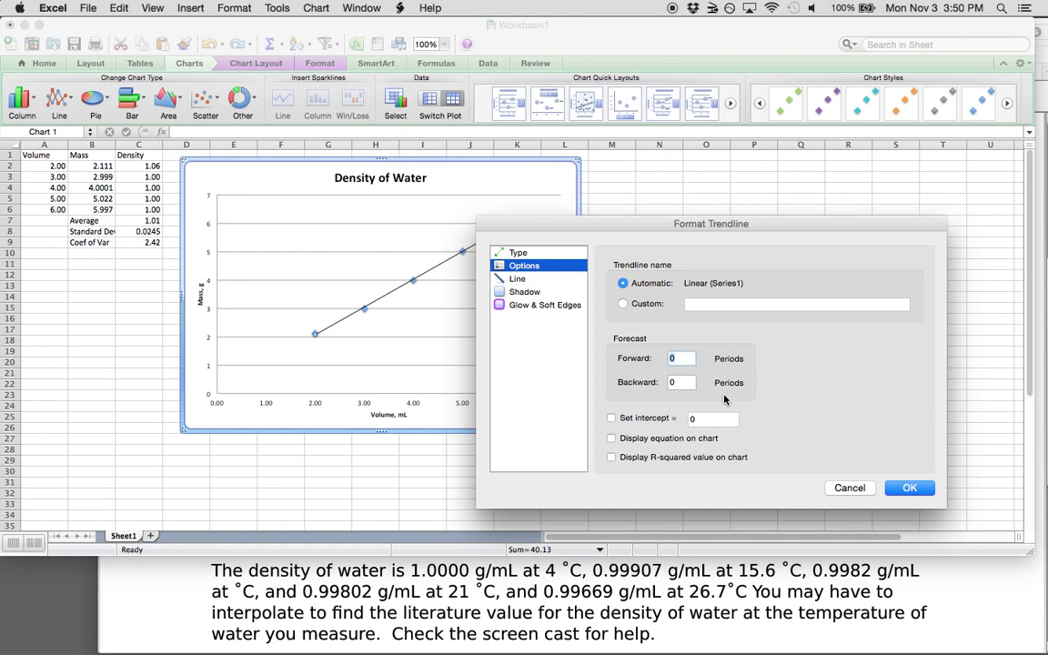
click(613, 419)
click(612, 439)
click(612, 458)
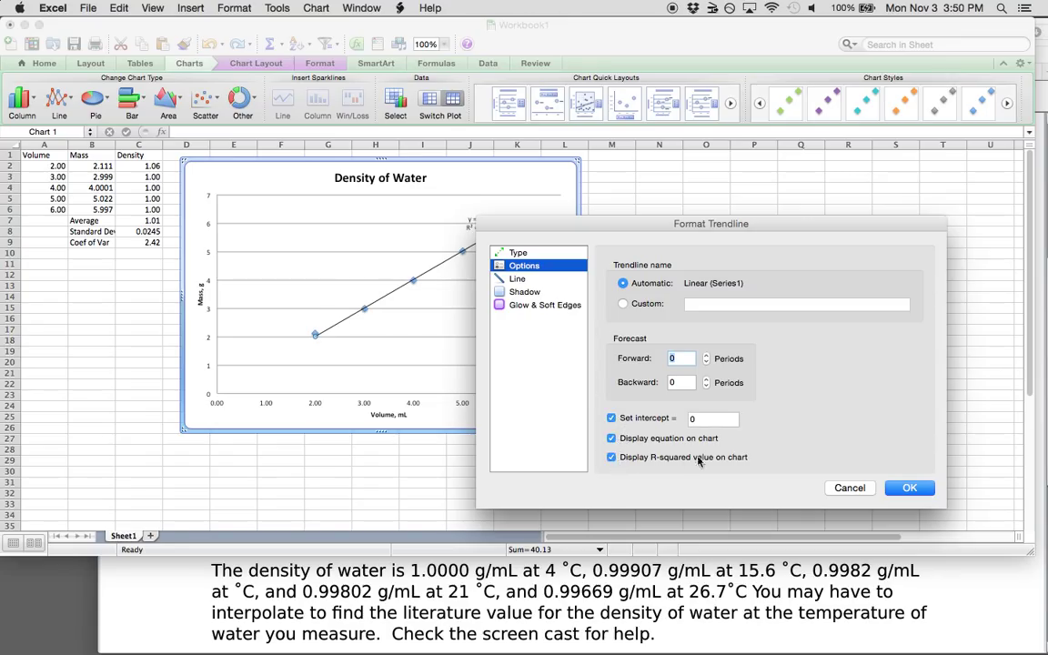
click(909, 488)
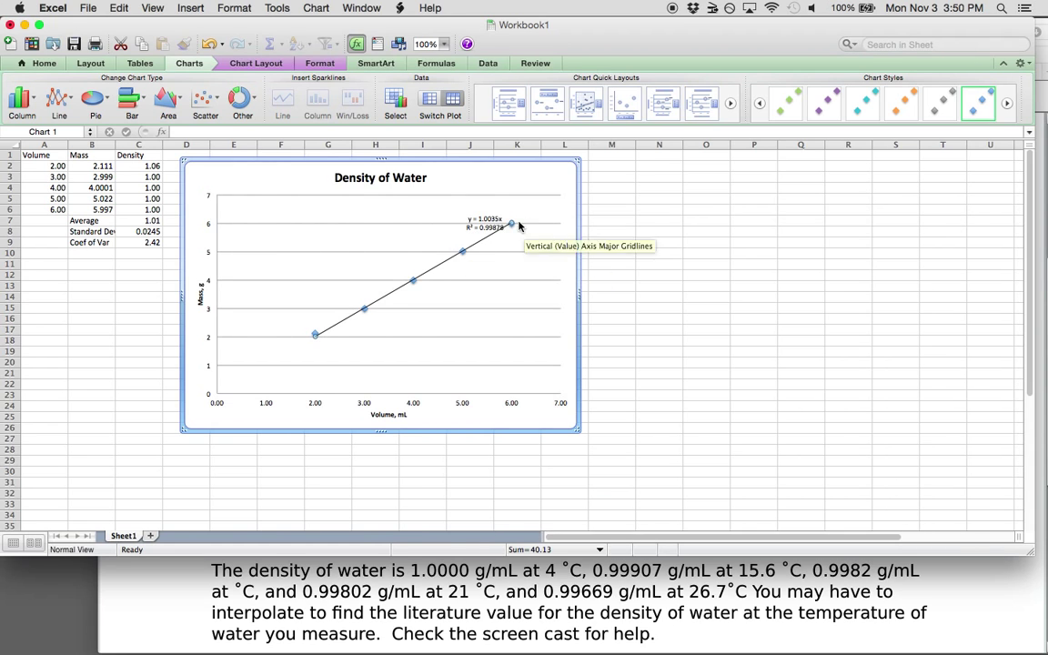
drag(487, 223, 453, 212)
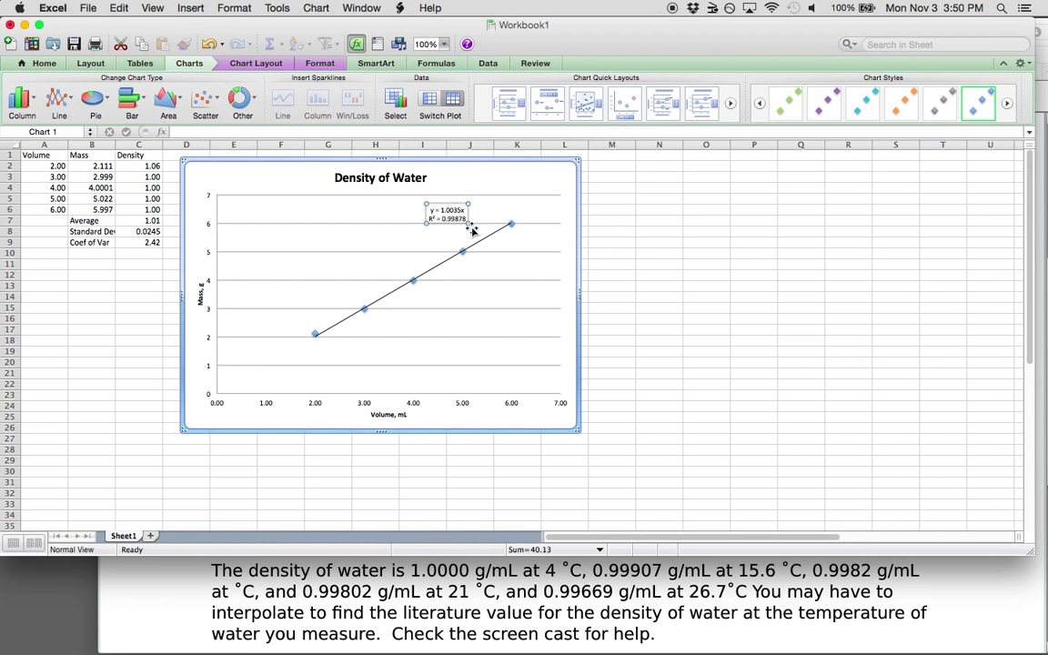
drag(432, 207, 457, 196)
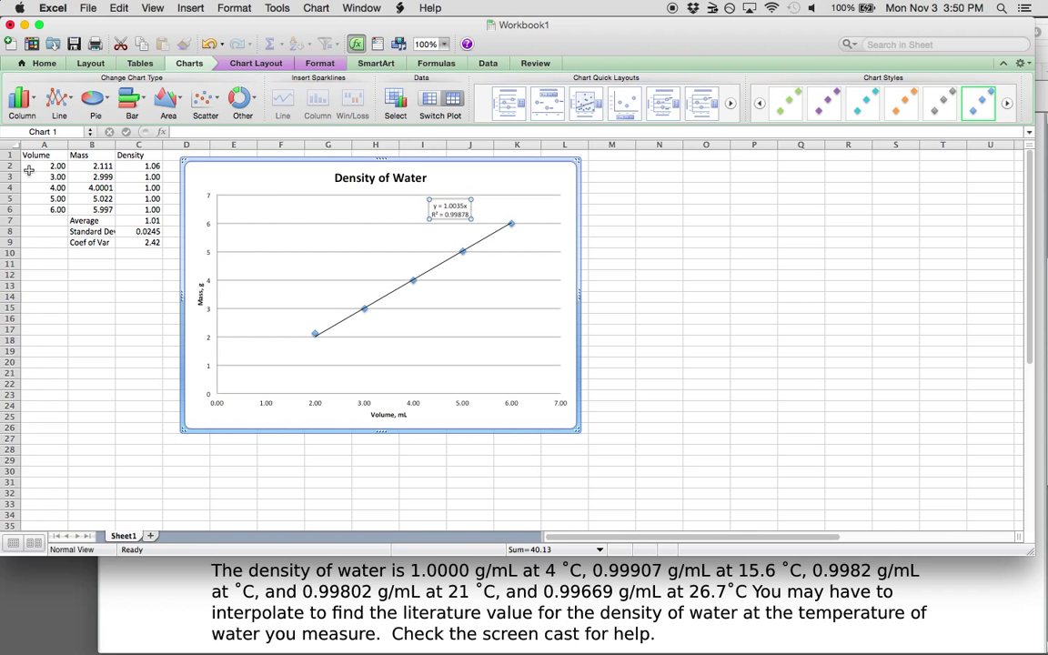
Step: Label B11 "Average (GS)" and enter the trendline slope 1.0035 in C11
click(74, 253)
click(77, 264)
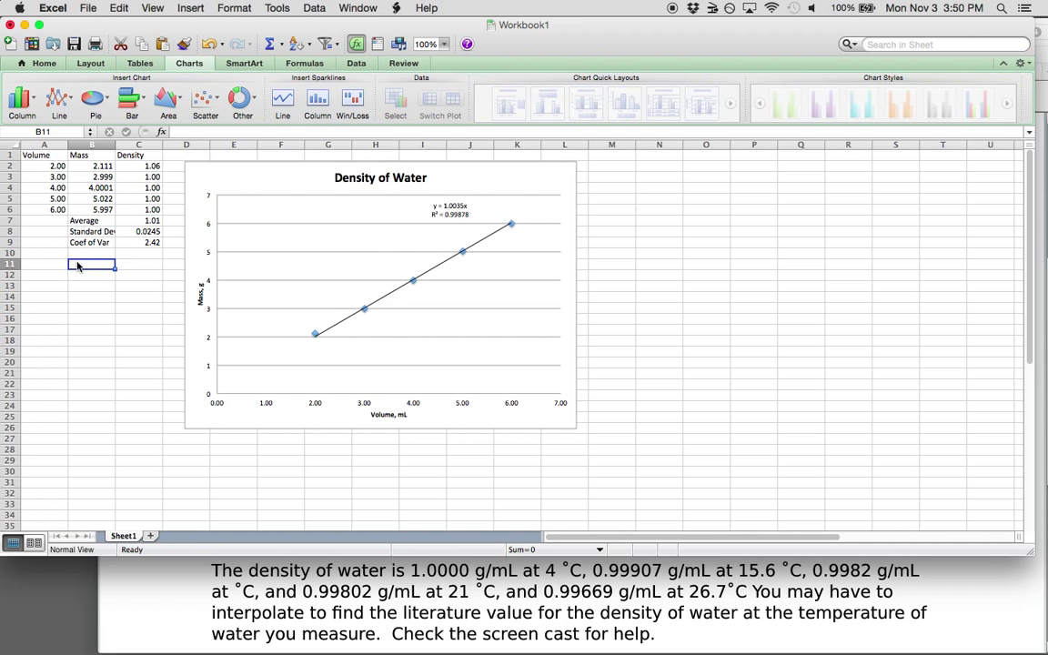
text(Average)
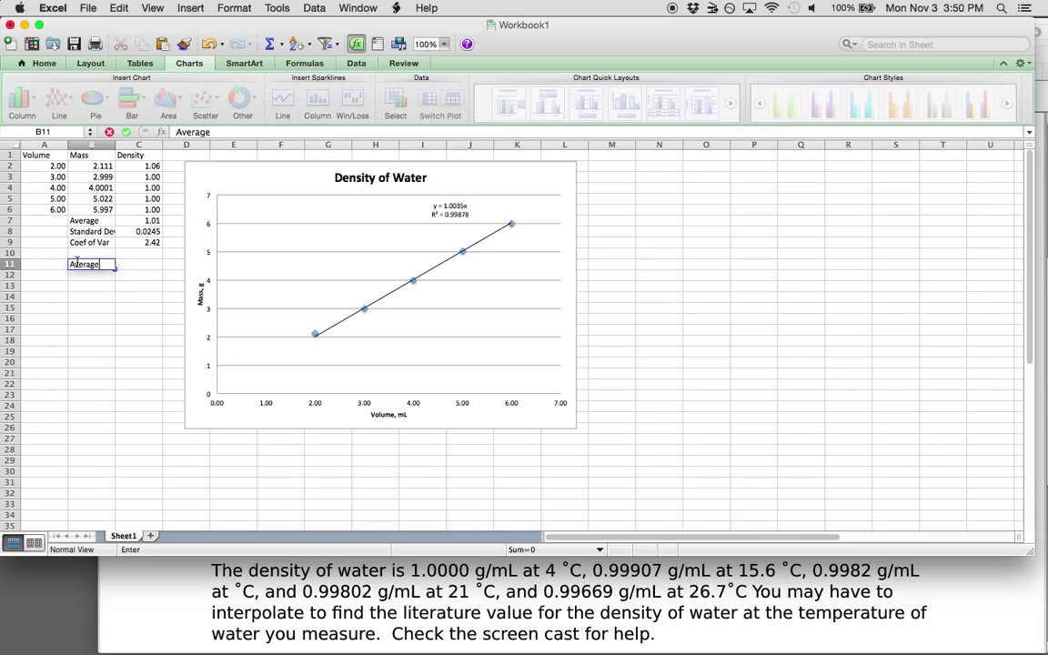
text( (GS))
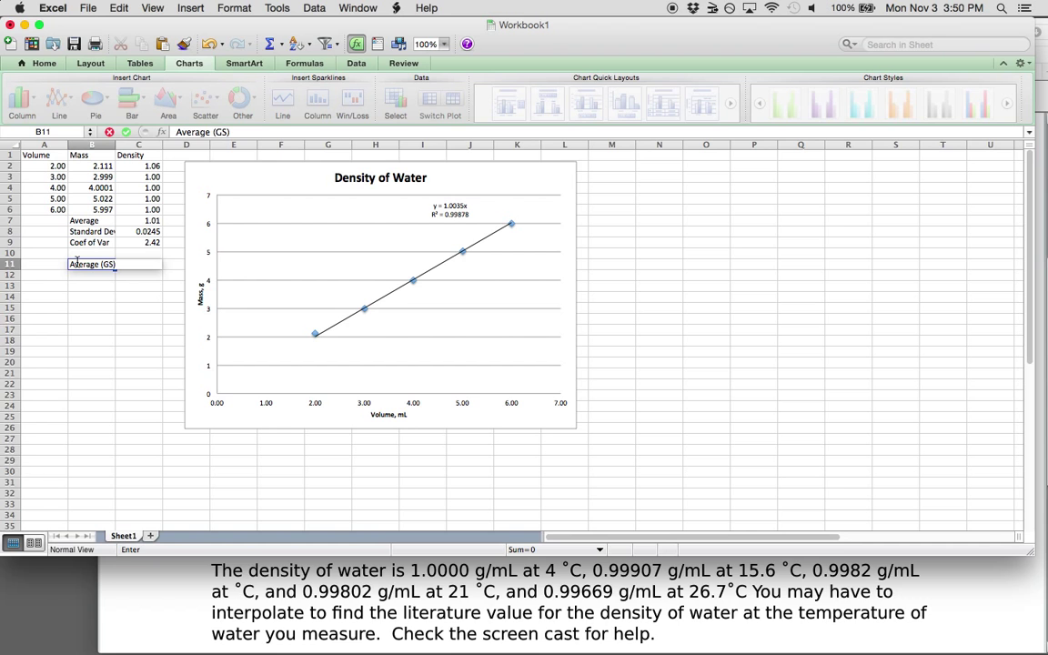
key(Tab)
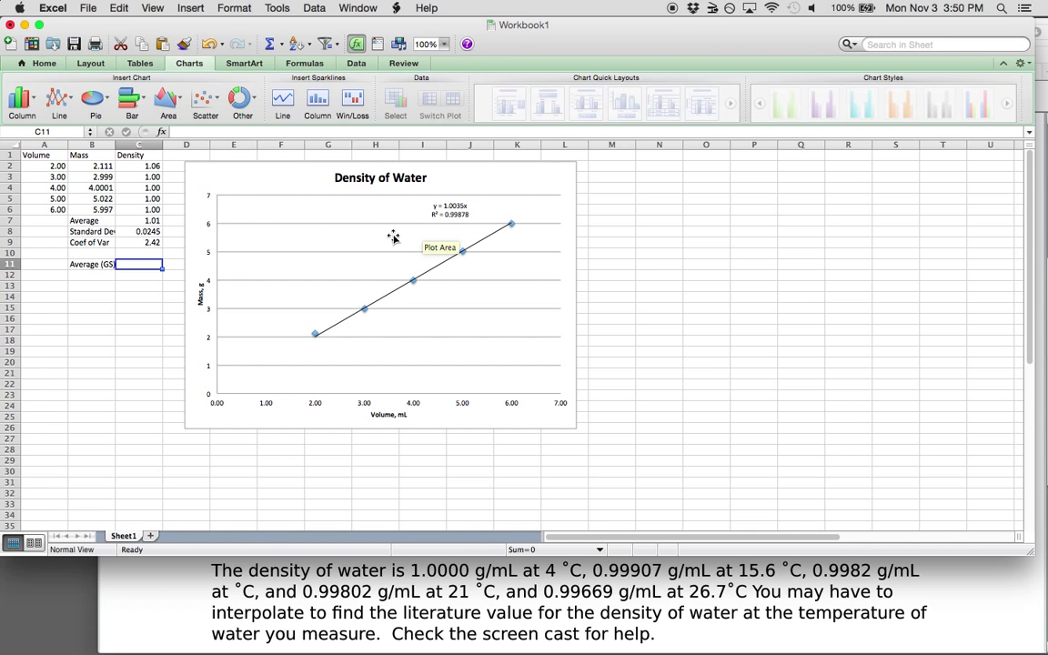
text(1.0035)
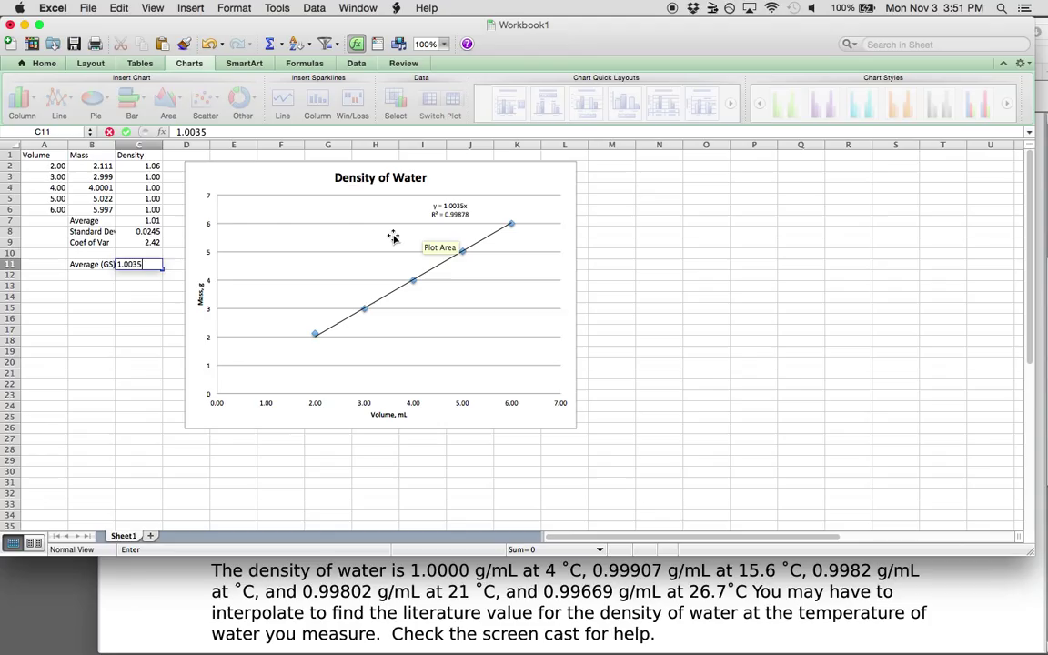
key(Return)
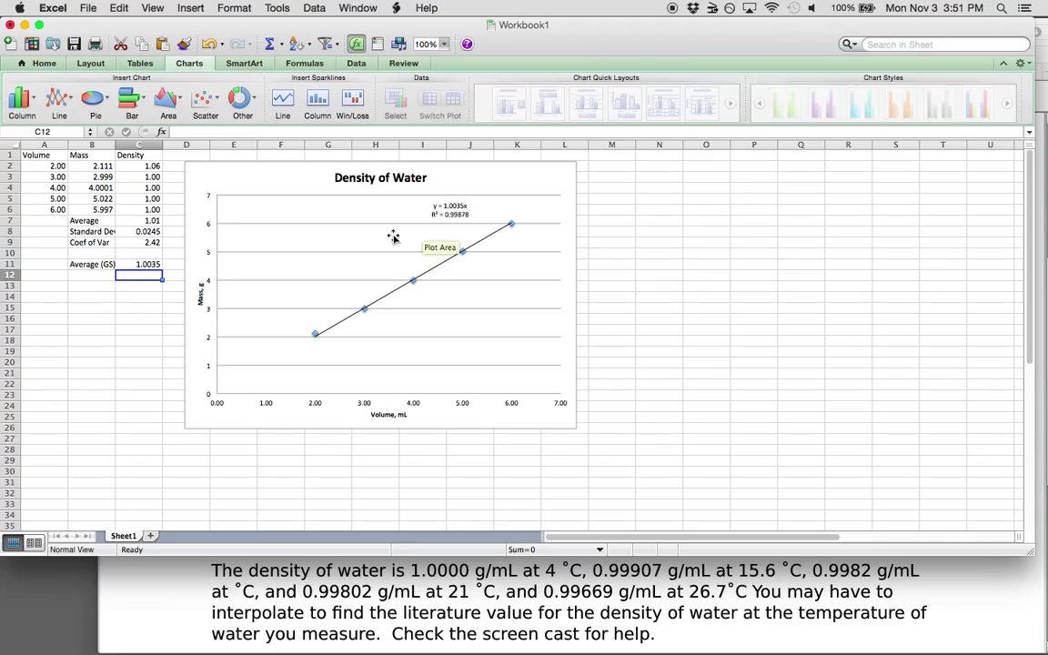
Step: Label B12 "r^2" and enter the trendline's R-squared value .99878 in C12
key(Left)
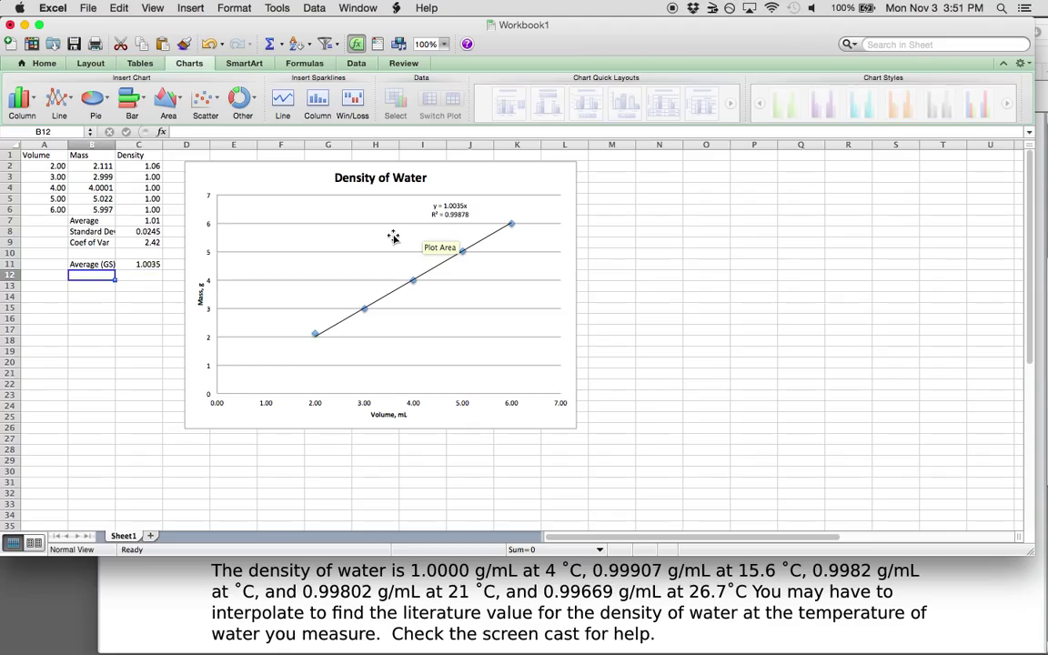
text(r)
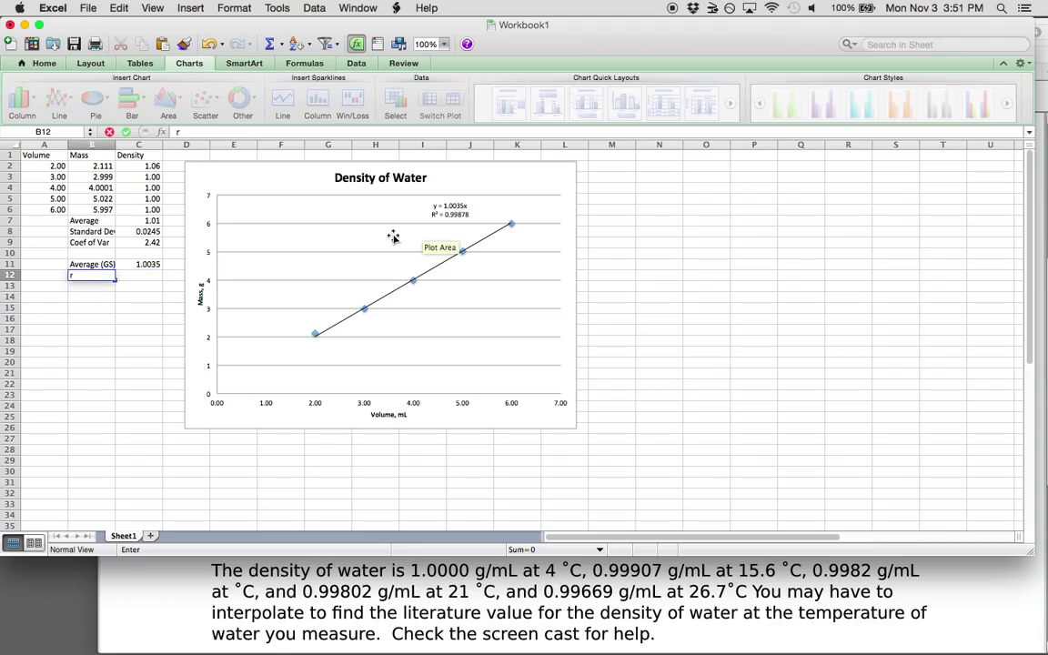
text(^2)
key(Tab)
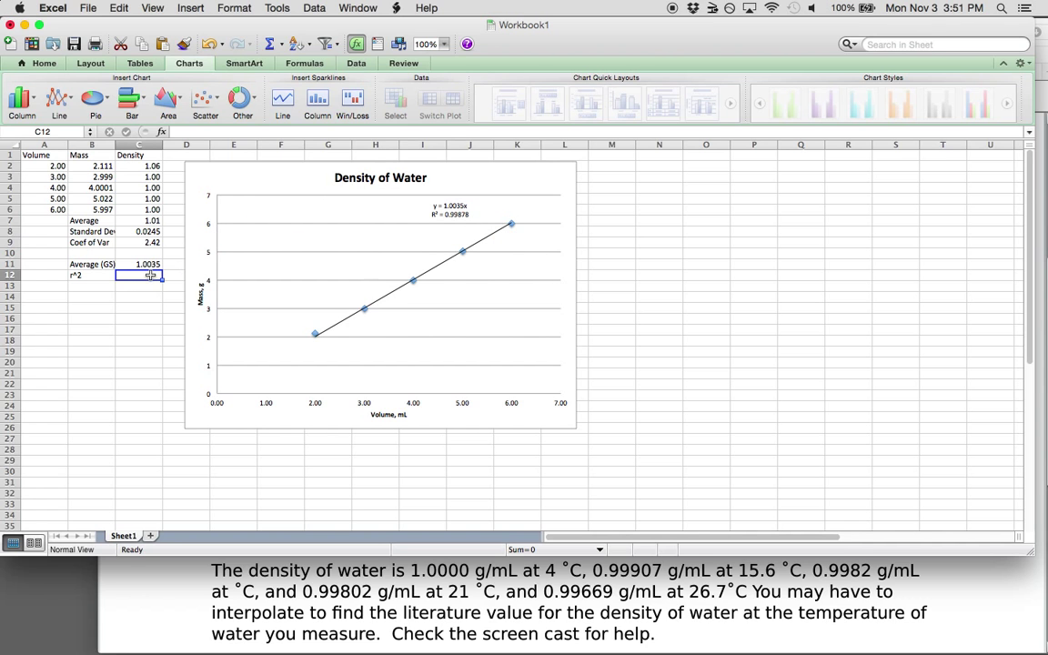
text(.99)
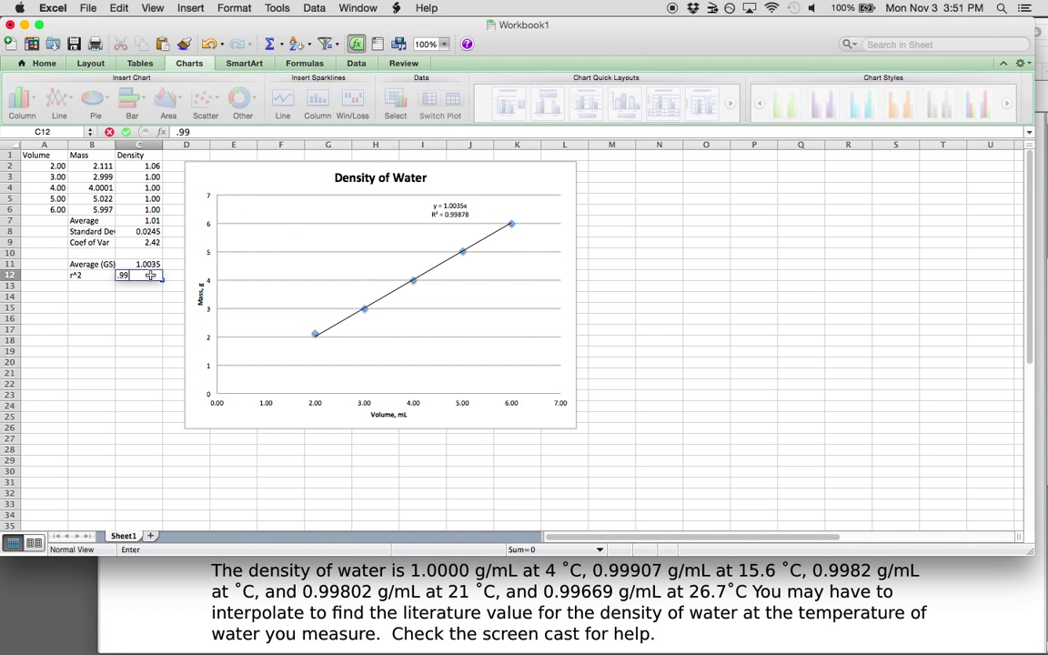
text(878)
key(Return)
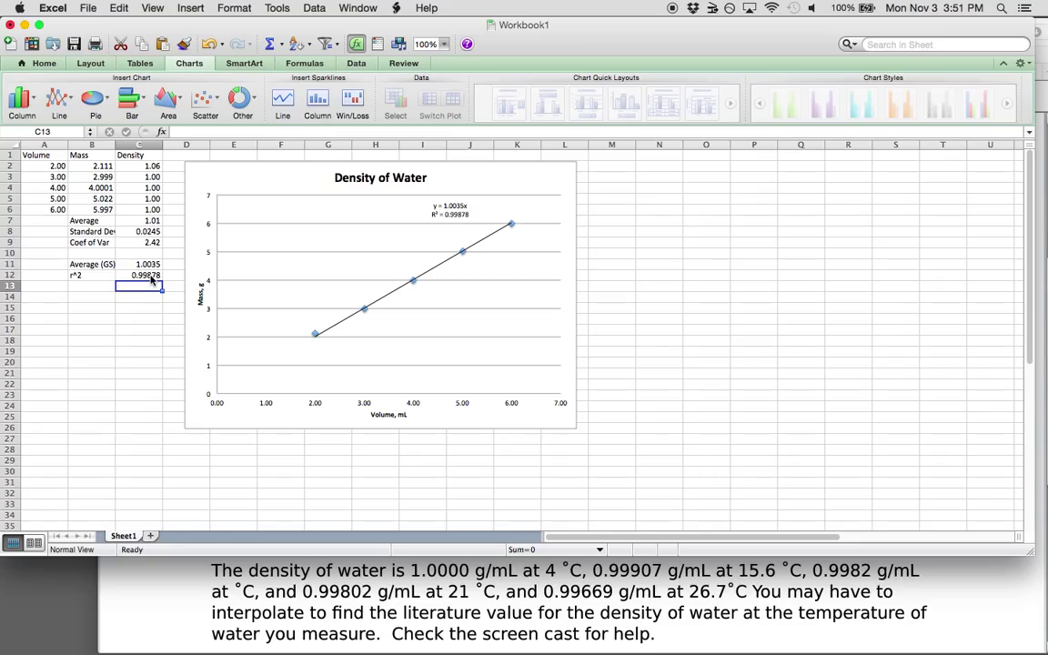
key(Down)
key(Up)
key(Up)
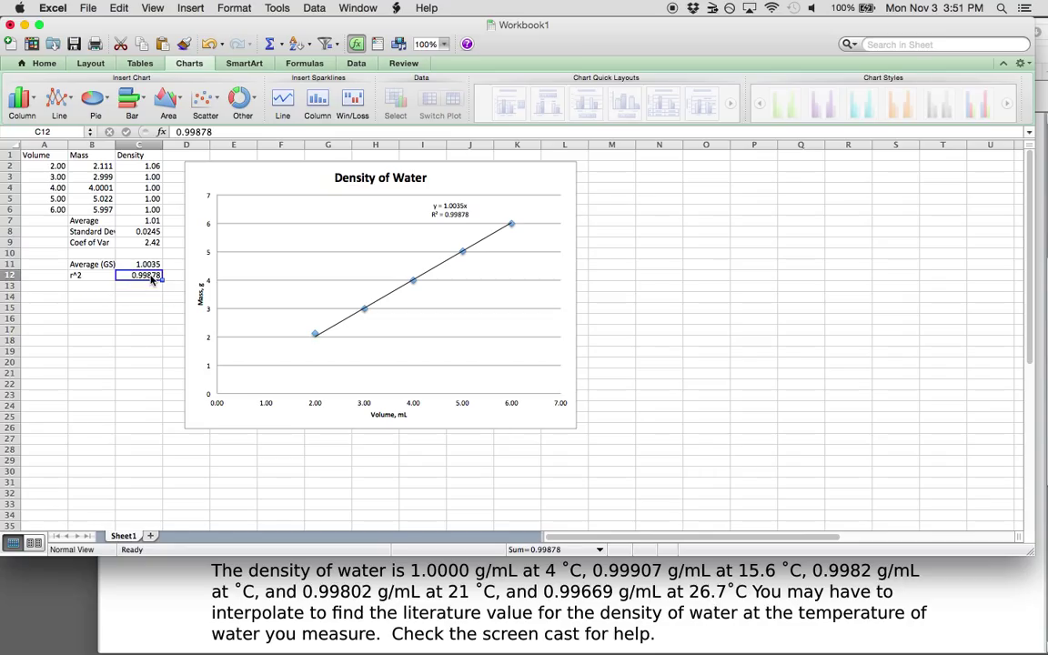
key(Down)
key(Down)
key(Up)
key(Up)
key(Left)
key(Right)
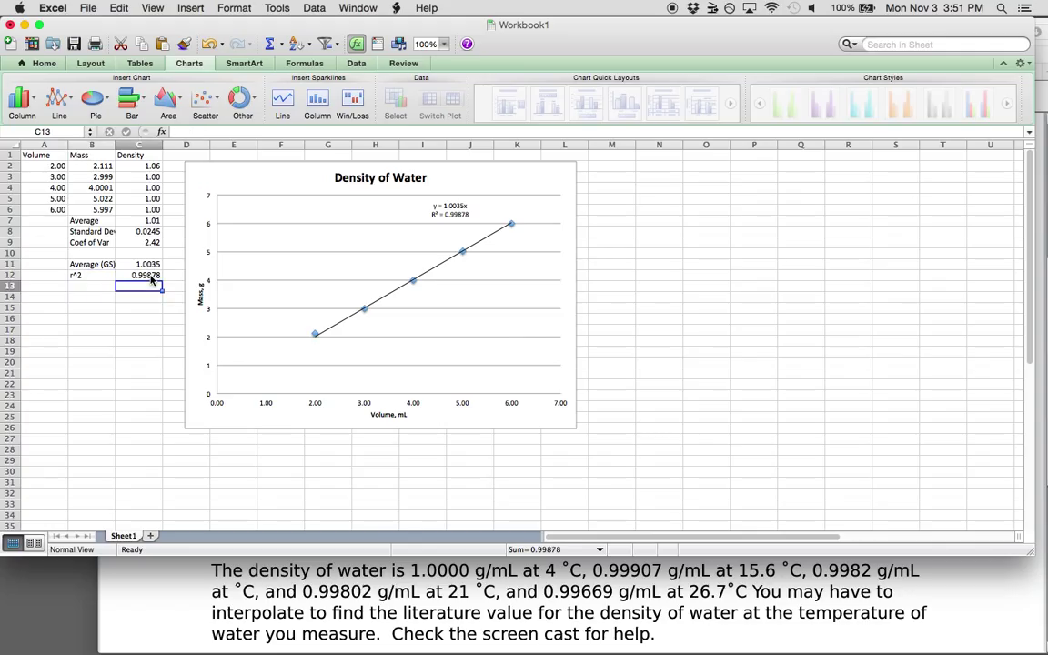
key(Down)
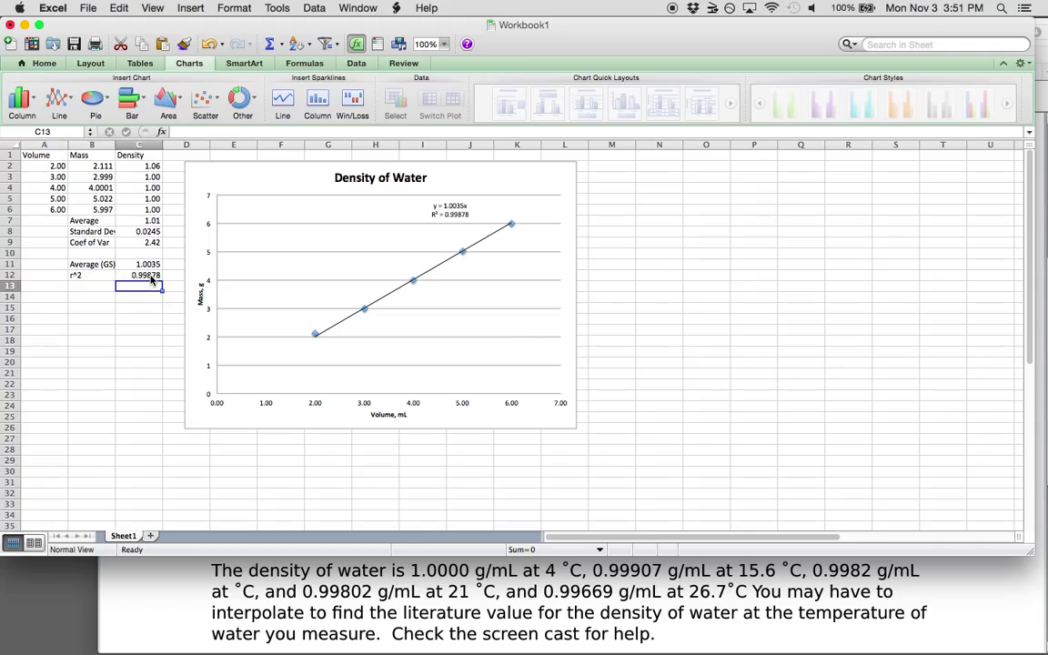
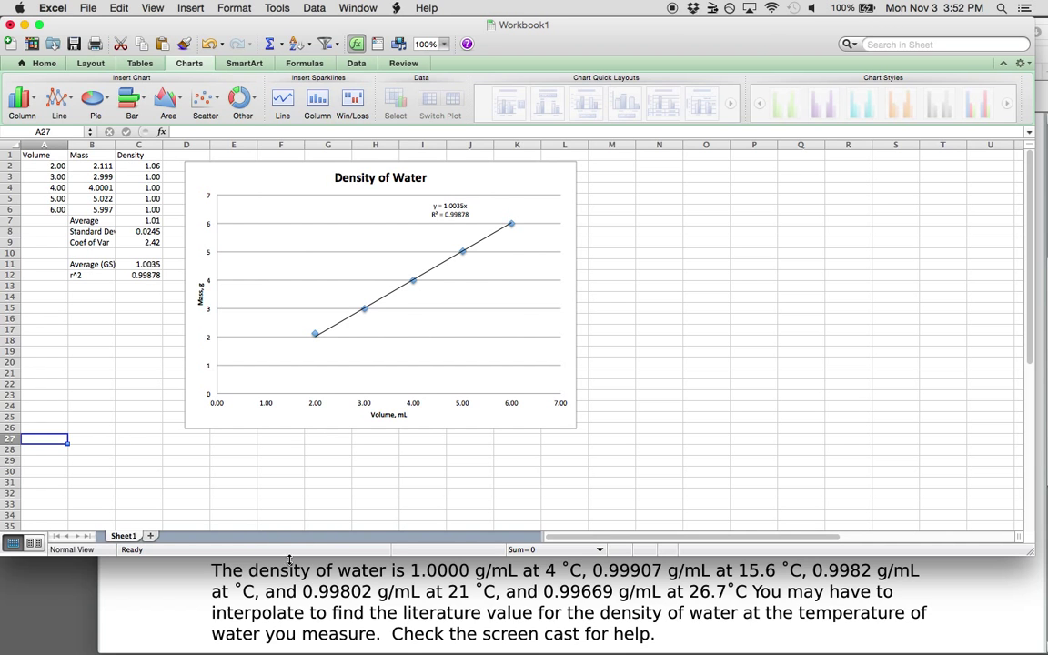
Step: Switch to the lab handout in Safari and examine its analysis notes, reference water densities and follow-up questions
click(359, 582)
scroll(344, 303, up, 5)
scroll(344, 303, down, 10)
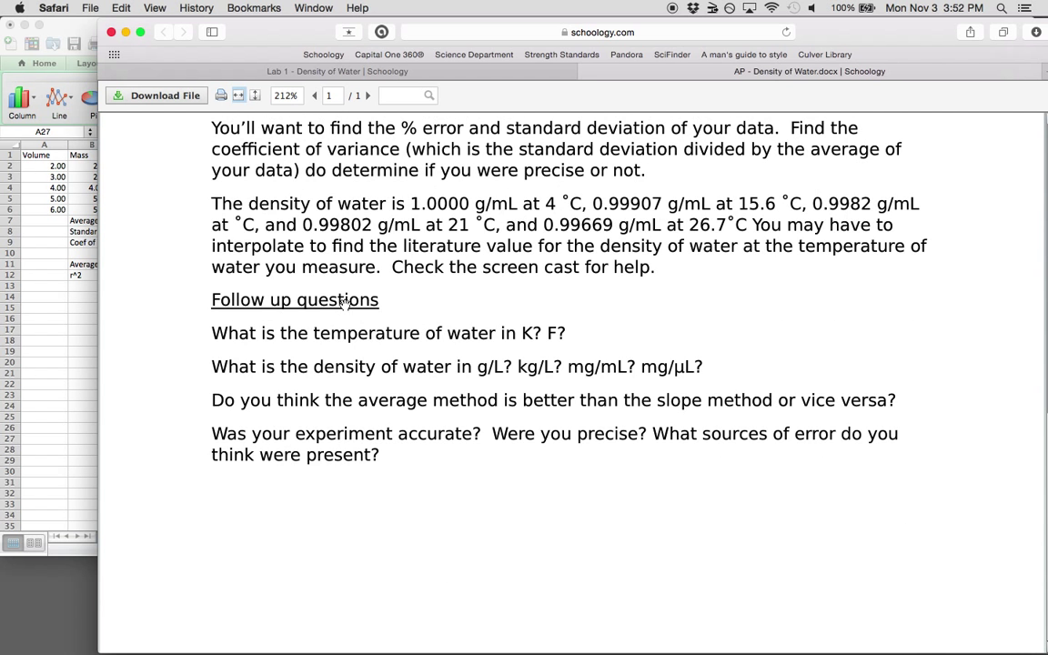
scroll(141, 337, up, 5)
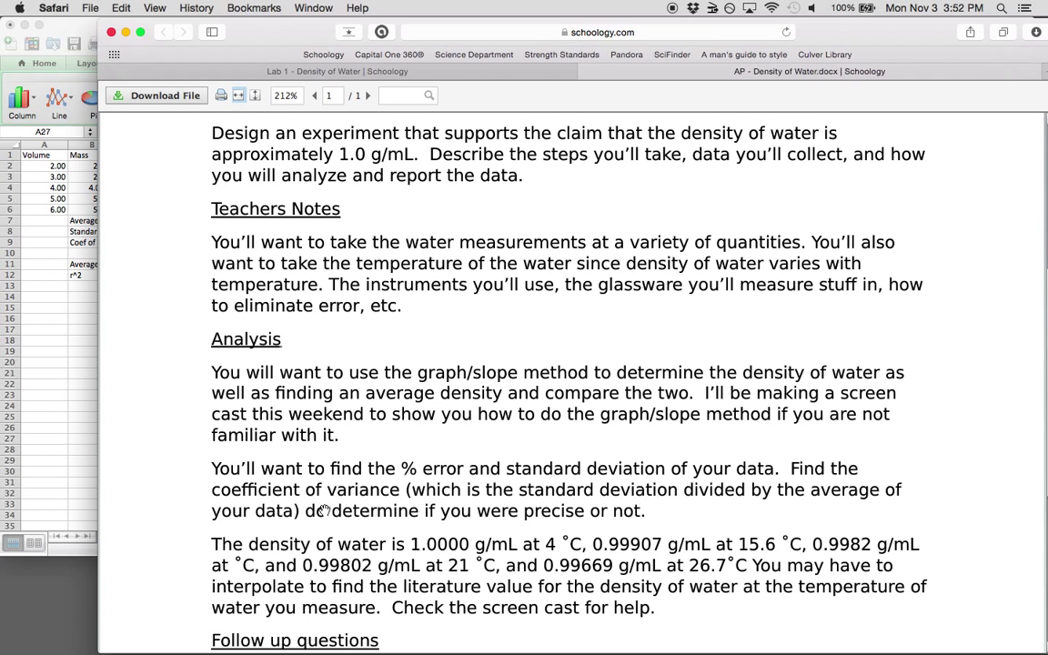
scroll(596, 615, up, 1)
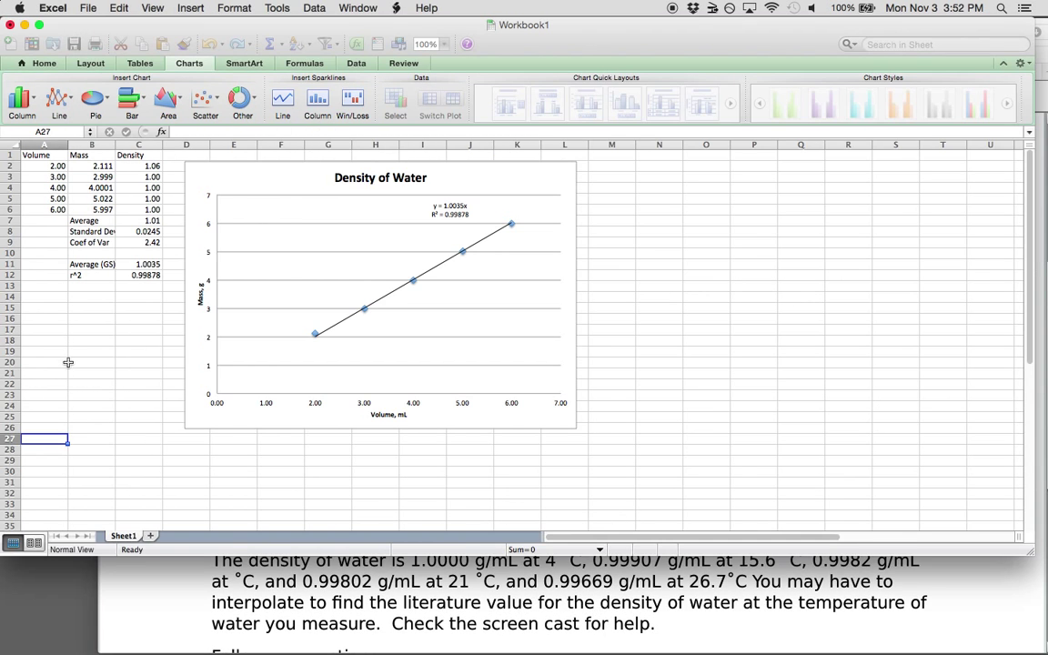
Step: In Excel, shorten the workbook window to uncover the handout's reference densities and enter temperatures 15.6, 20, 21 and 26.7 in A27:A30
click(56, 353)
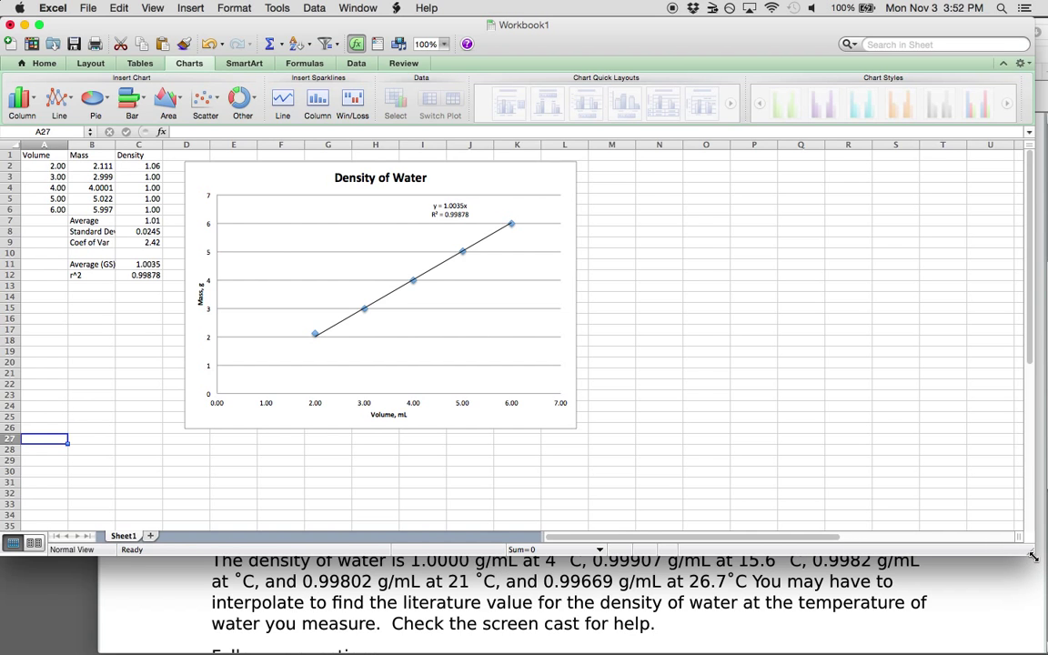
drag(1032, 553, 1034, 544)
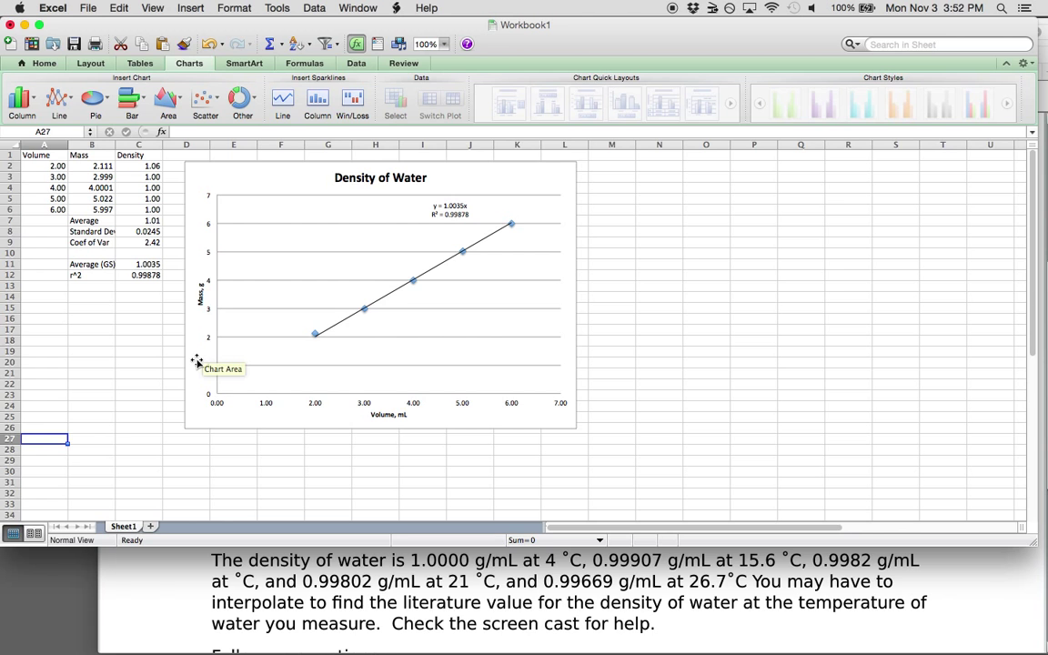
text(15)
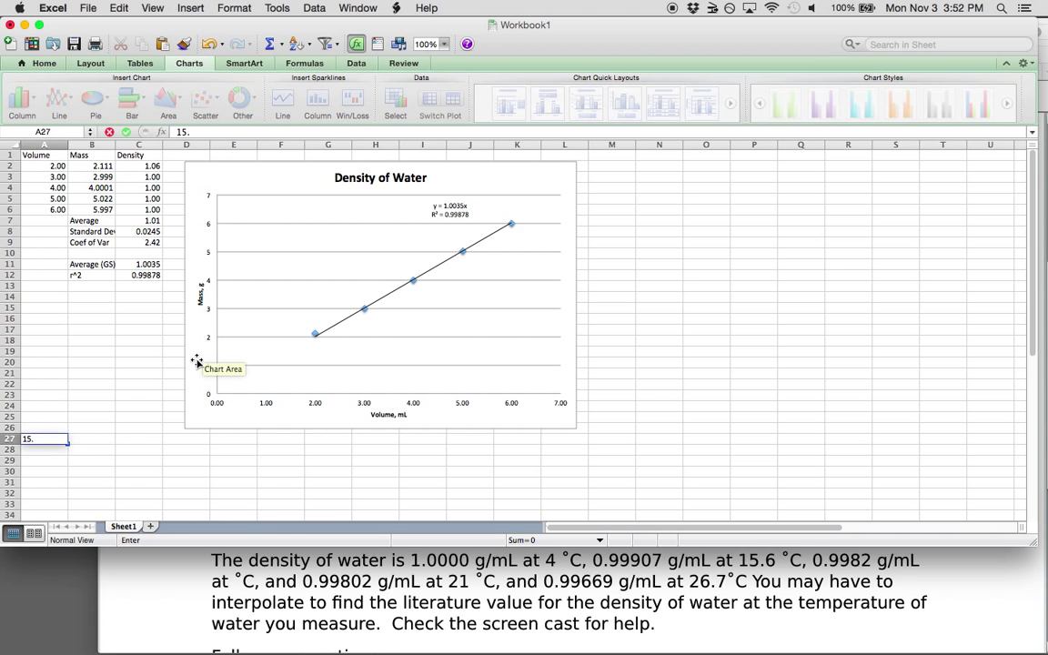
text(.6)
key(Return)
text(20)
key(Return)
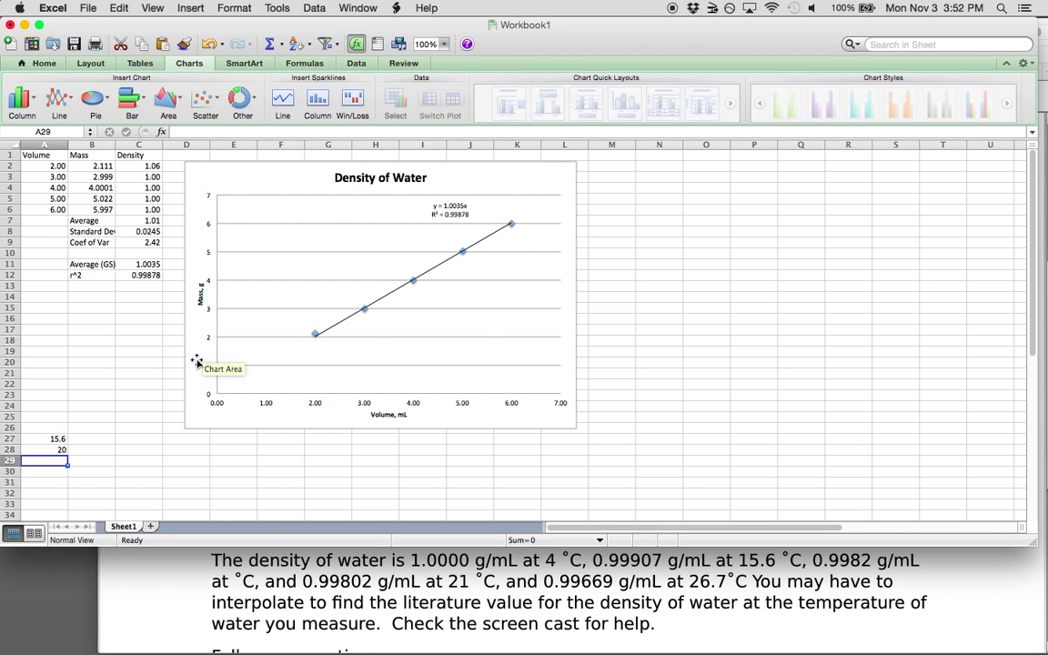
text(21)
key(Return)
text(26)
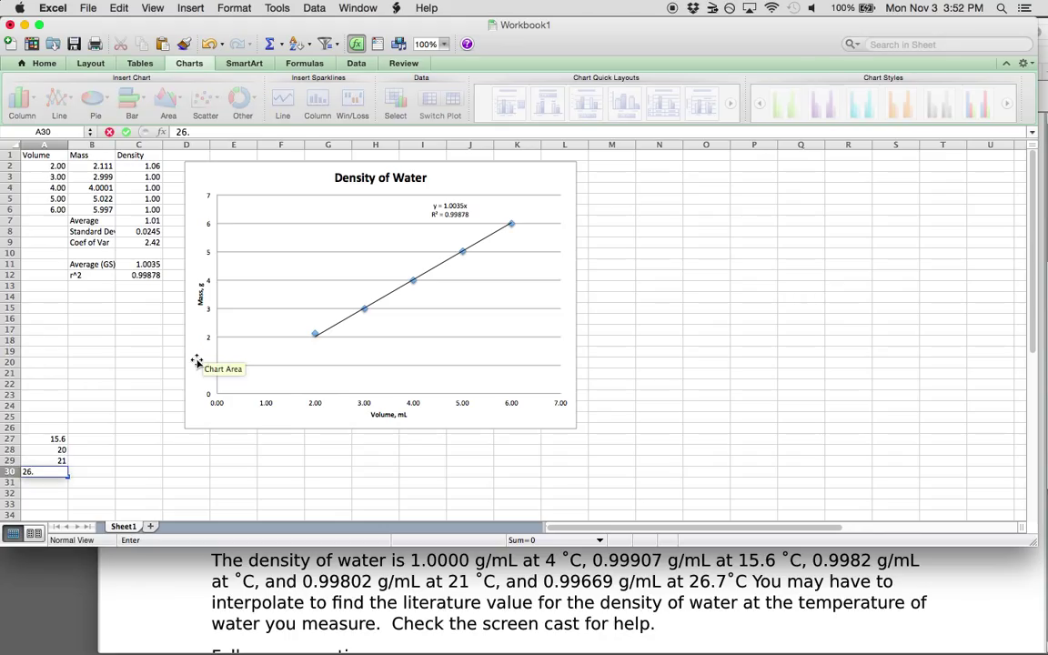
text(.7)
key(Tab)
Step: Convert the temperatures to kelvin with =A27+273.15 in B27 and fill the formula down to B30
key(Up)
key(Up)
key(Up)
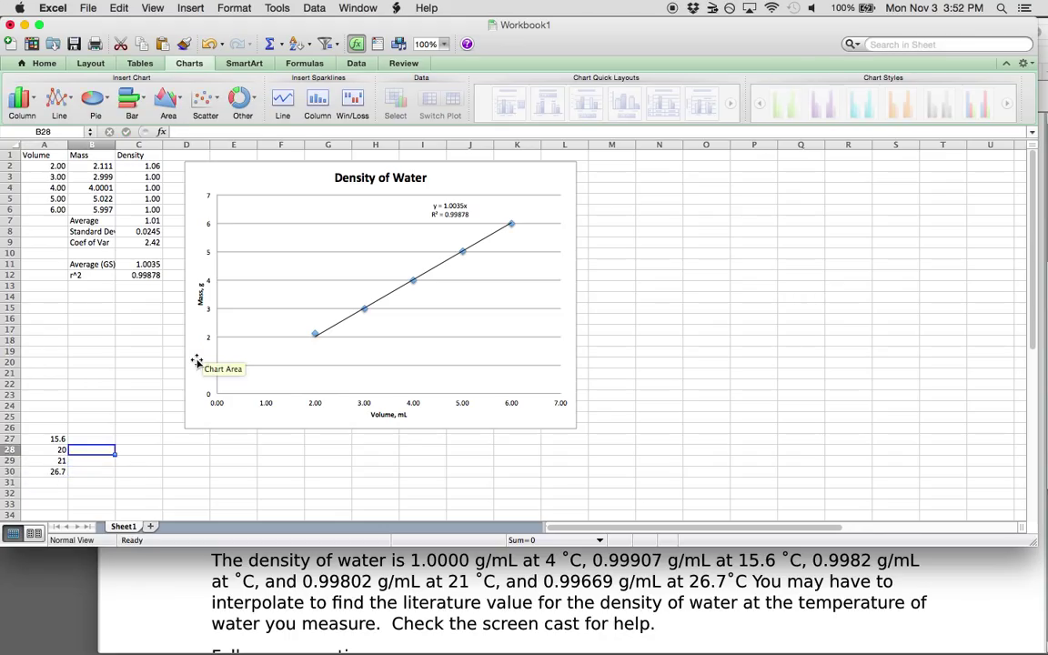
text(=)
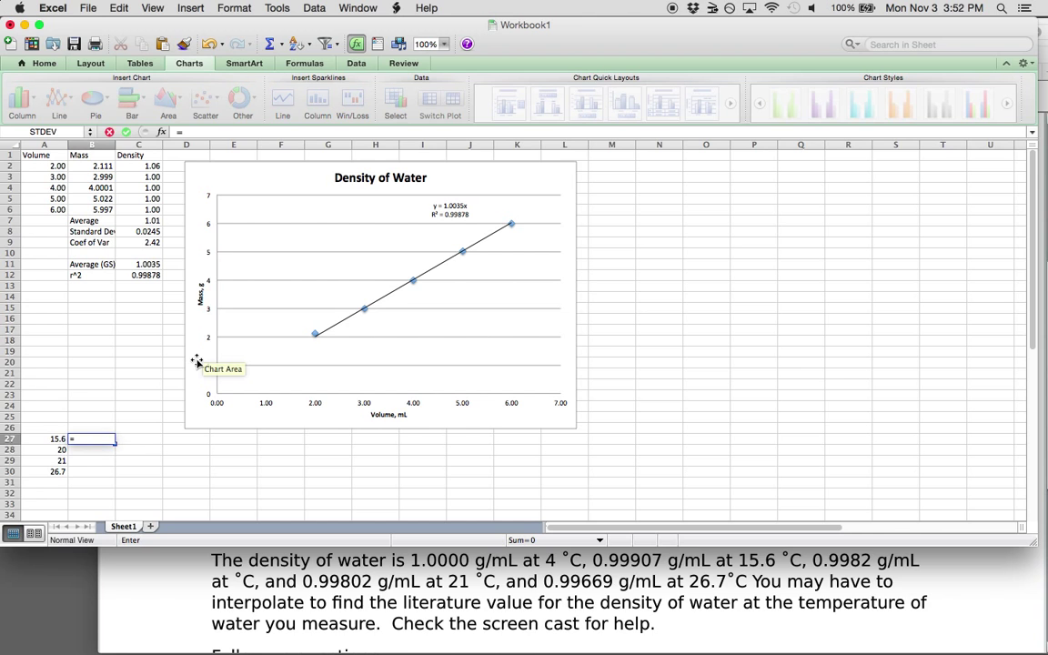
click(56, 438)
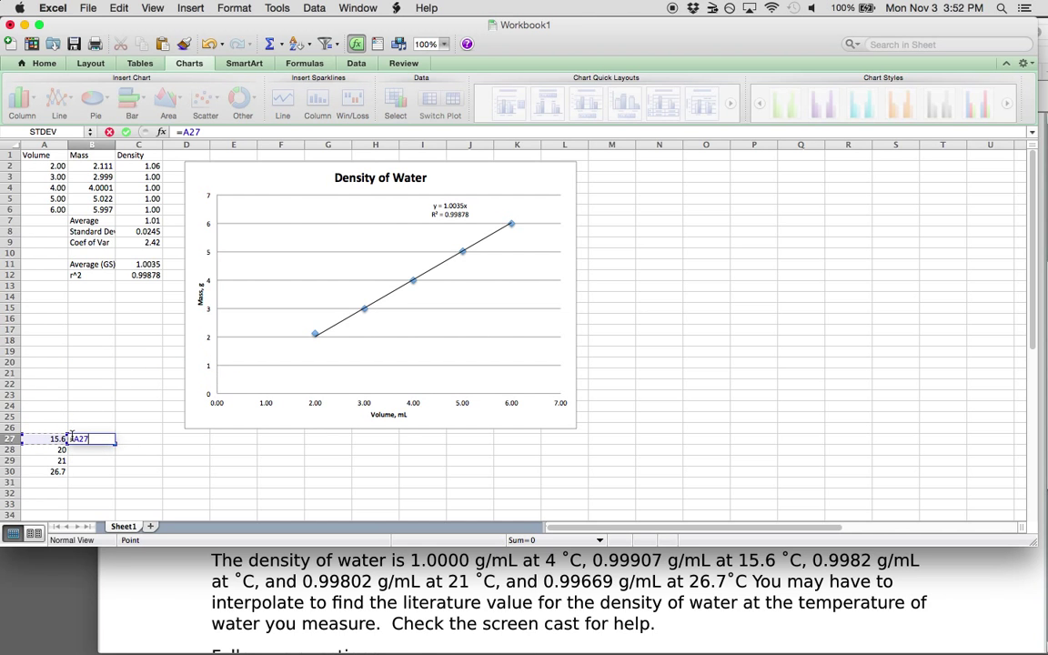
text(+273.15)
key(Return)
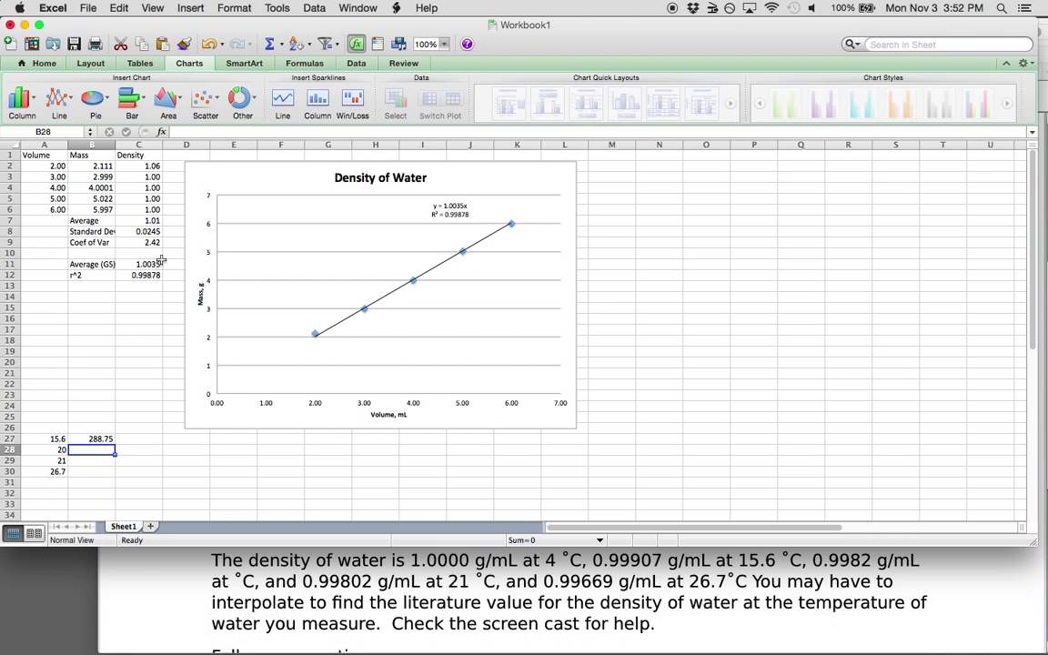
click(105, 438)
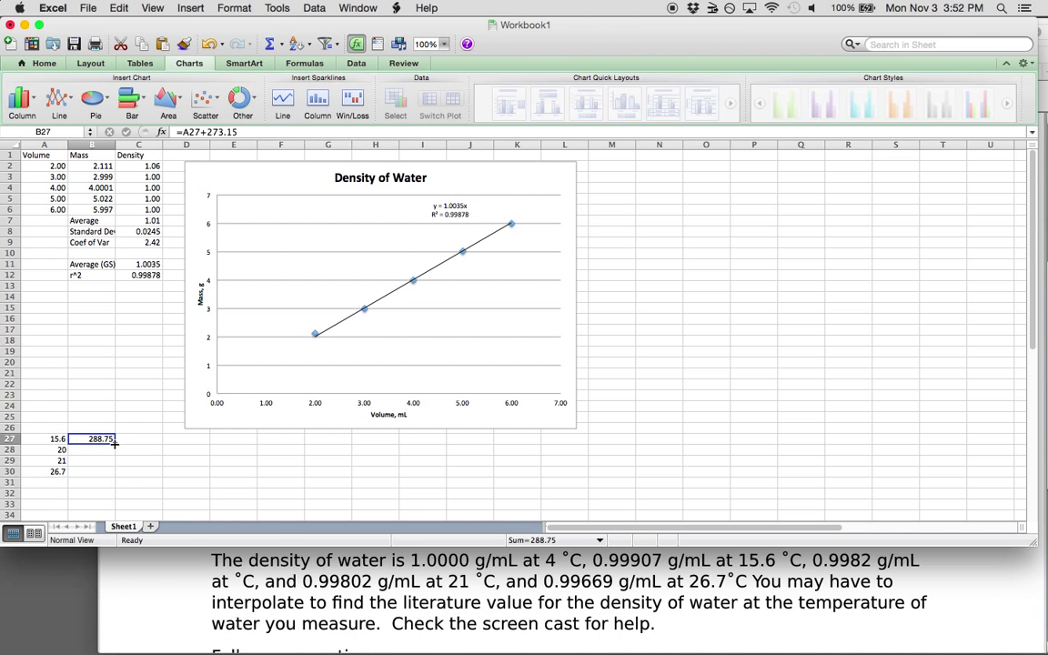
drag(115, 443, 115, 475)
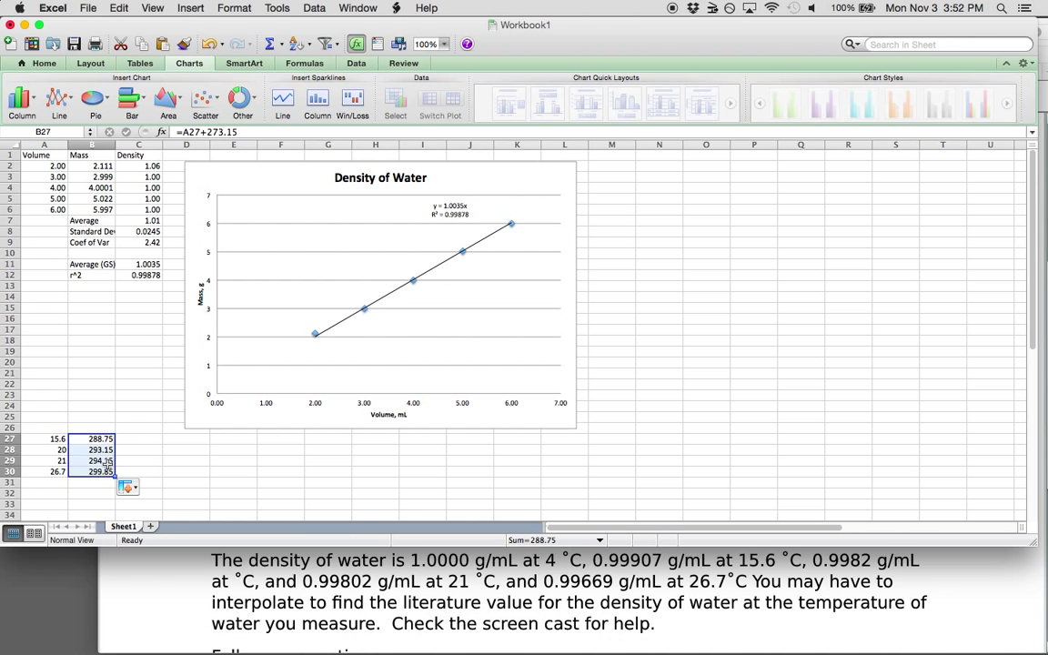
Step: Label the reference table's columns "C", "K" and "Density" in A26:C26
click(46, 428)
text(C)
click(94, 429)
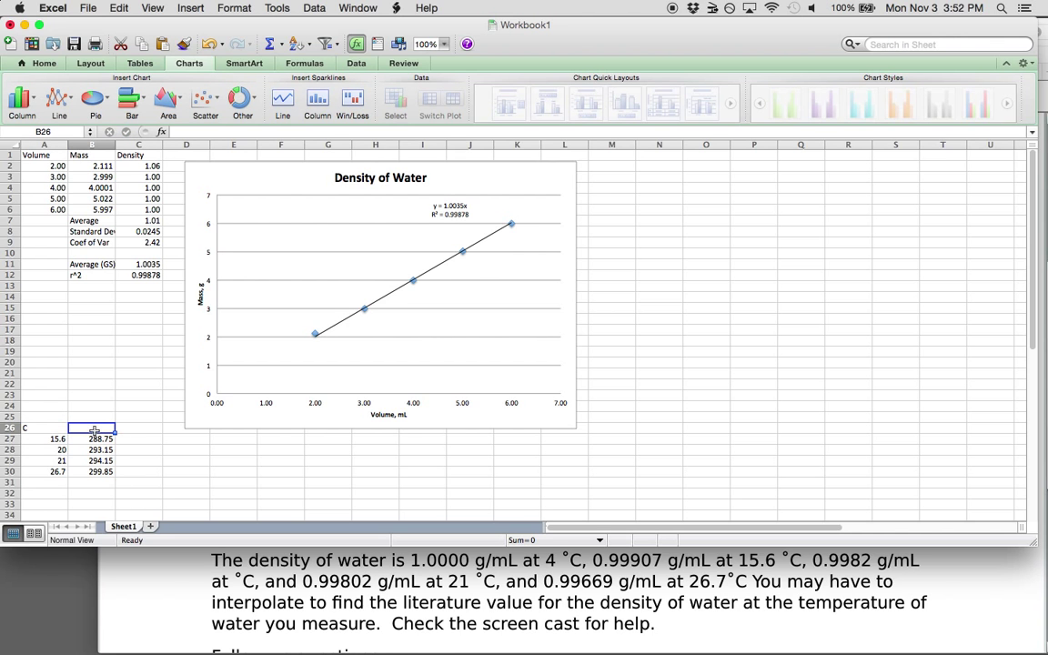
text(K)
key(Tab)
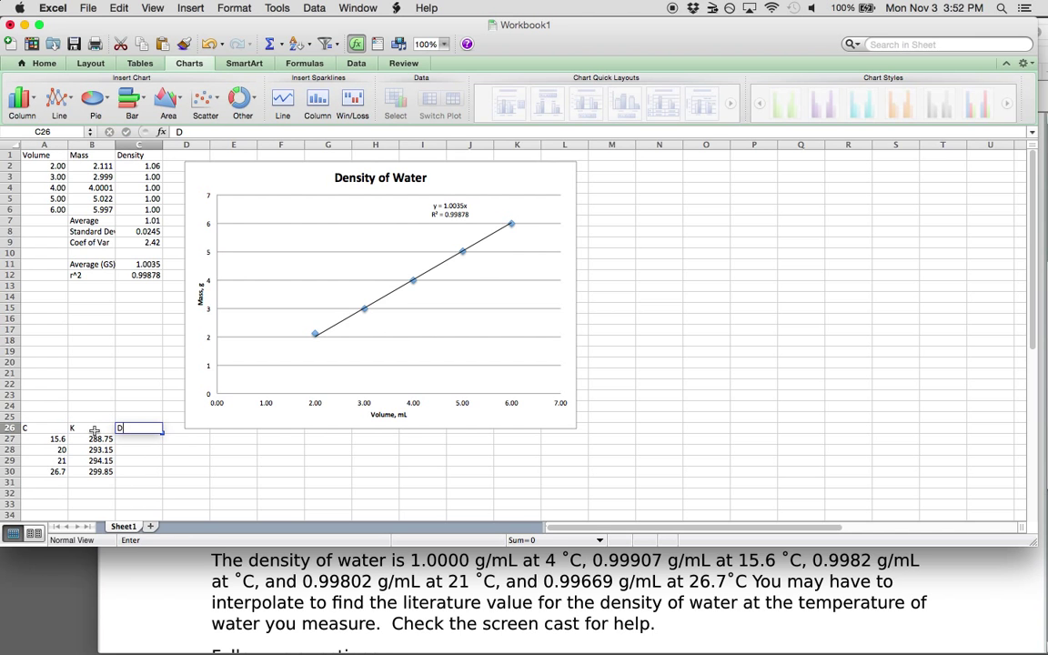
text(Density)
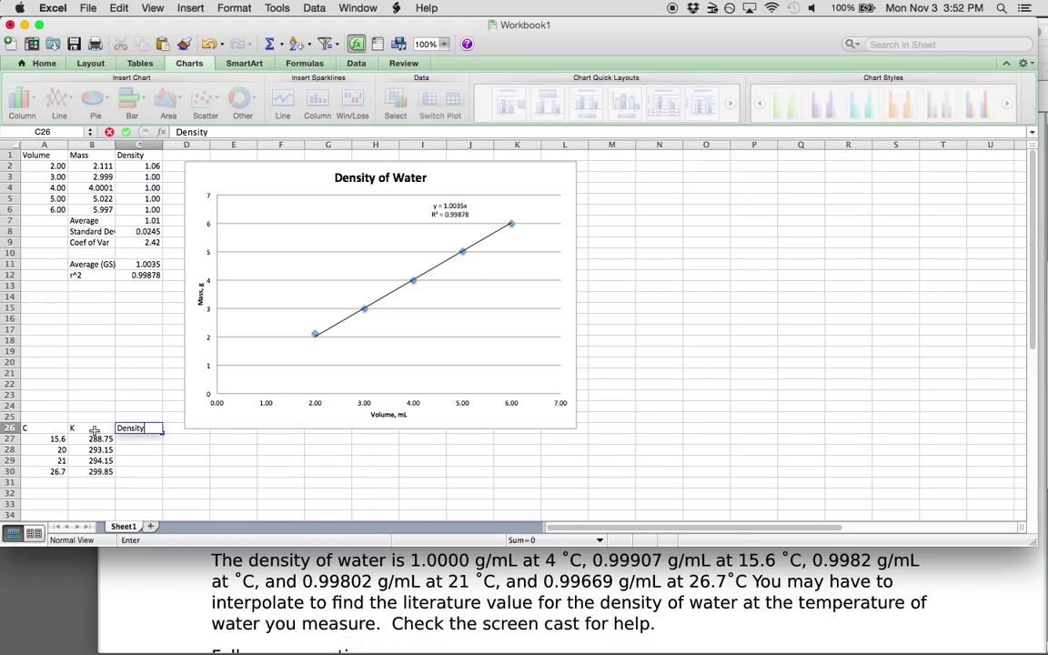
key(Tab)
Step: Enter the reference water densities .99907, .9982, .99802 and .99669 in C27:C30
key(Left)
key(Down)
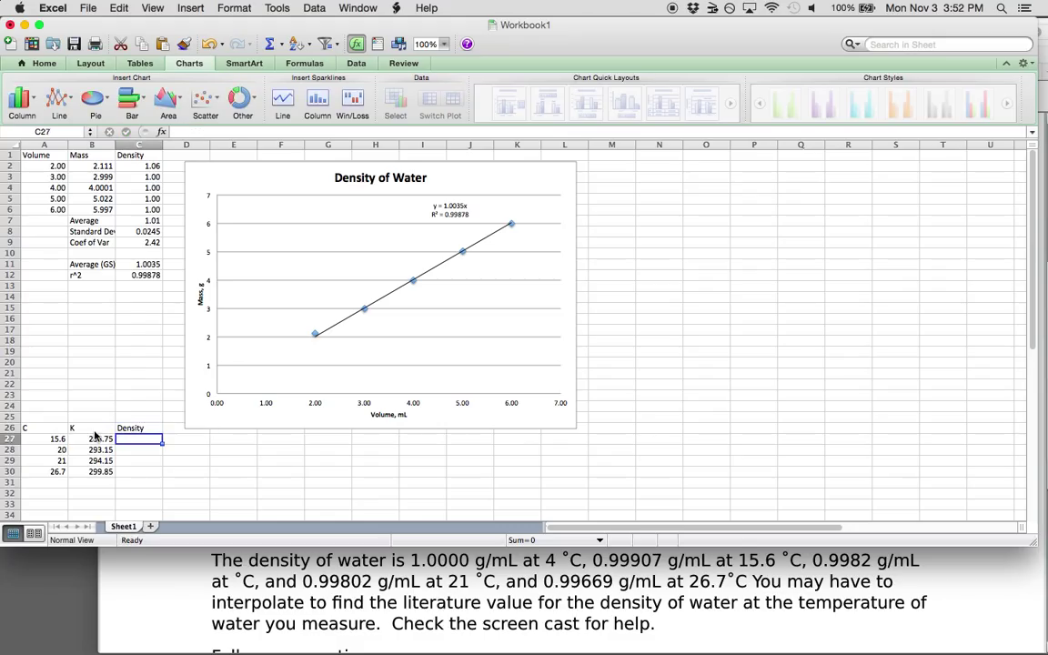
text(.99)
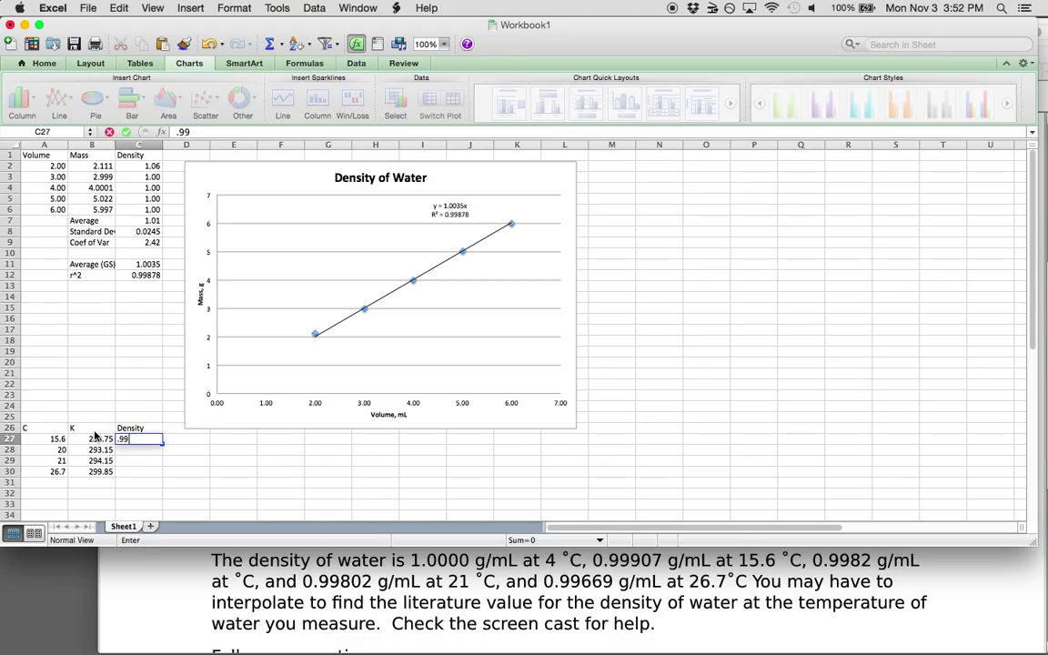
text(907)
key(Return)
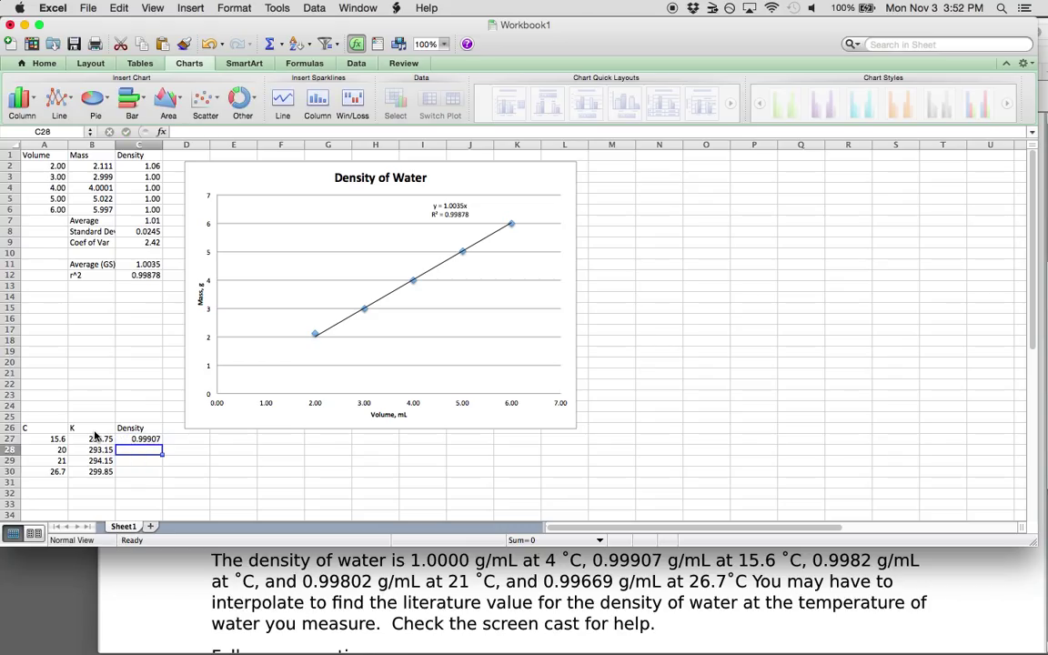
text(.998)
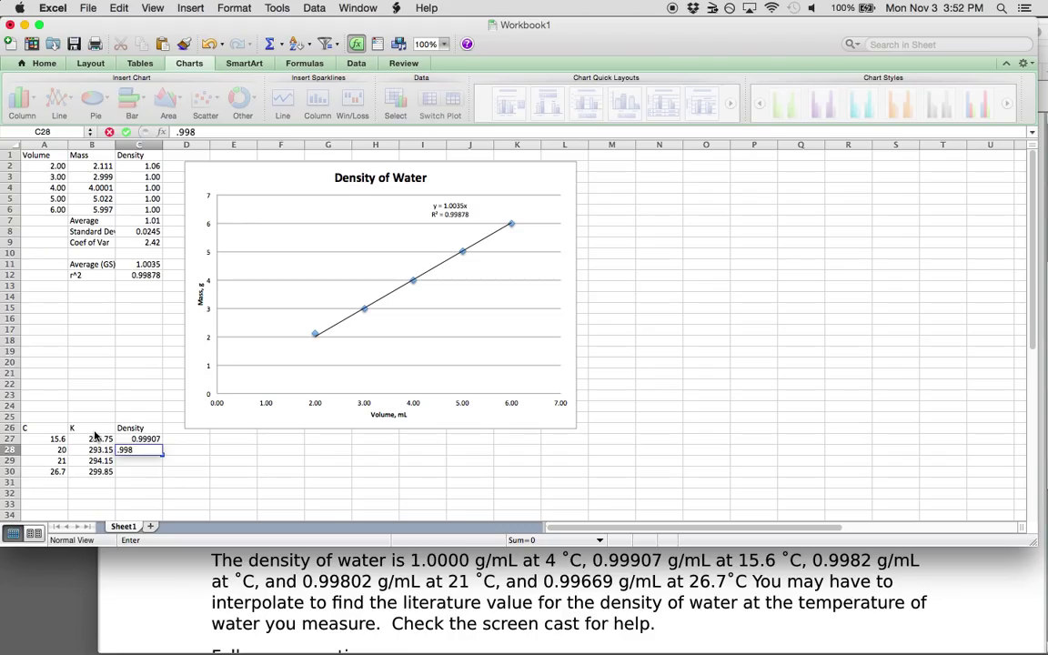
text(2)
key(Return)
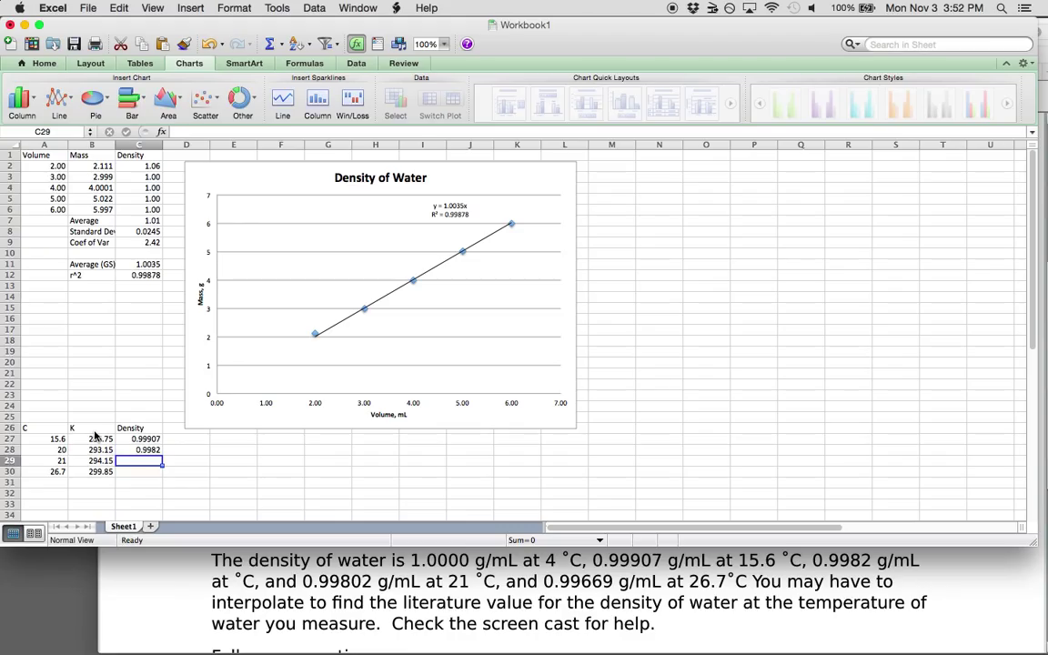
text(.99802)
key(Return)
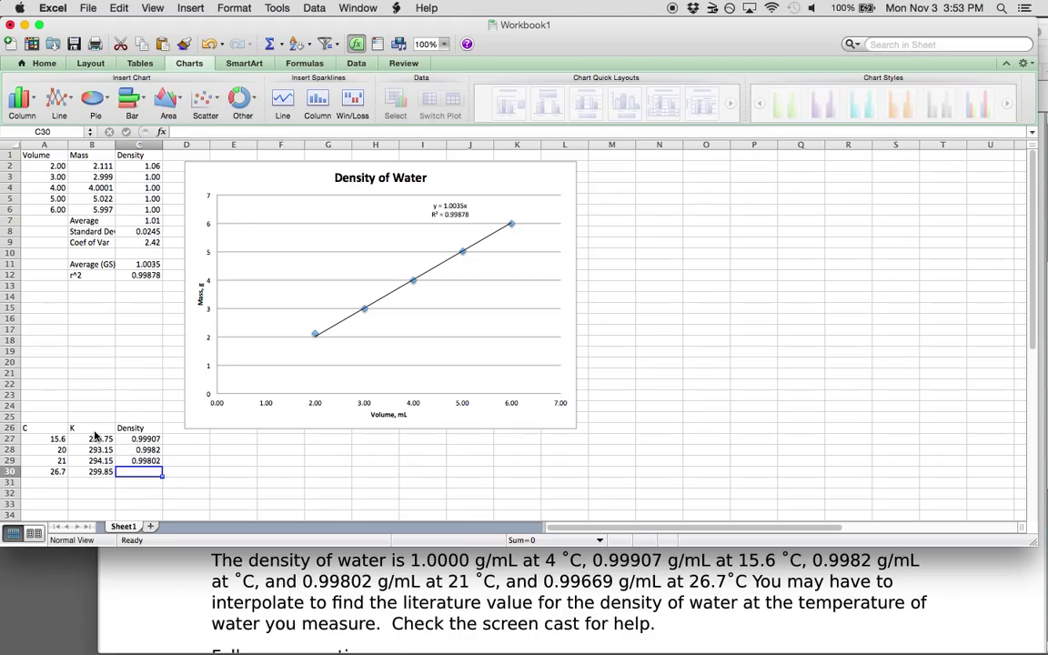
text(.9966)
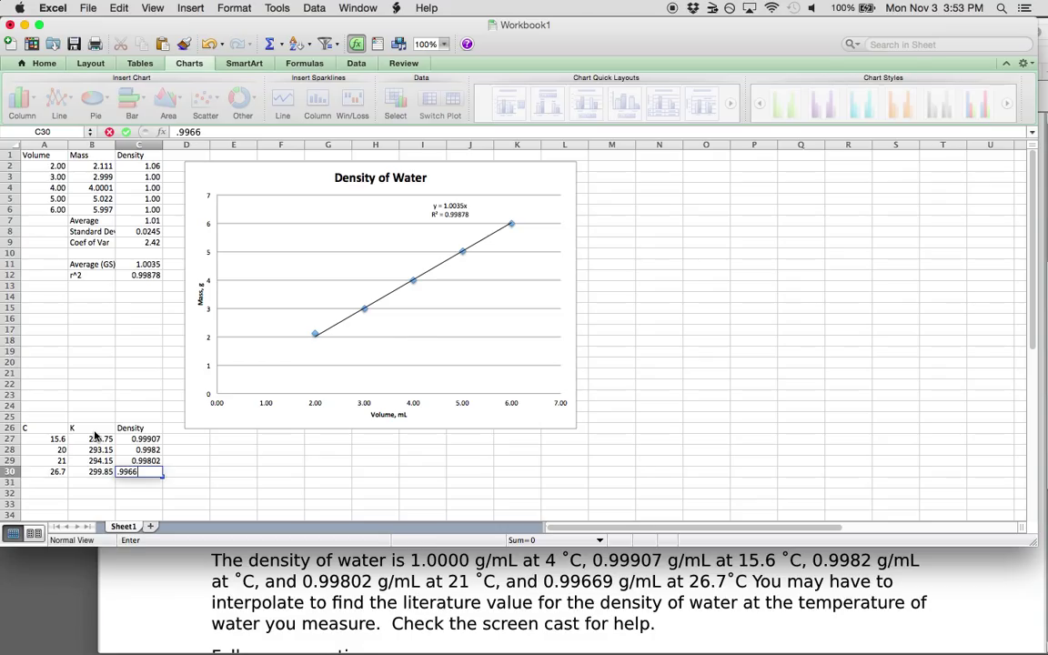
text(9)
key(Return)
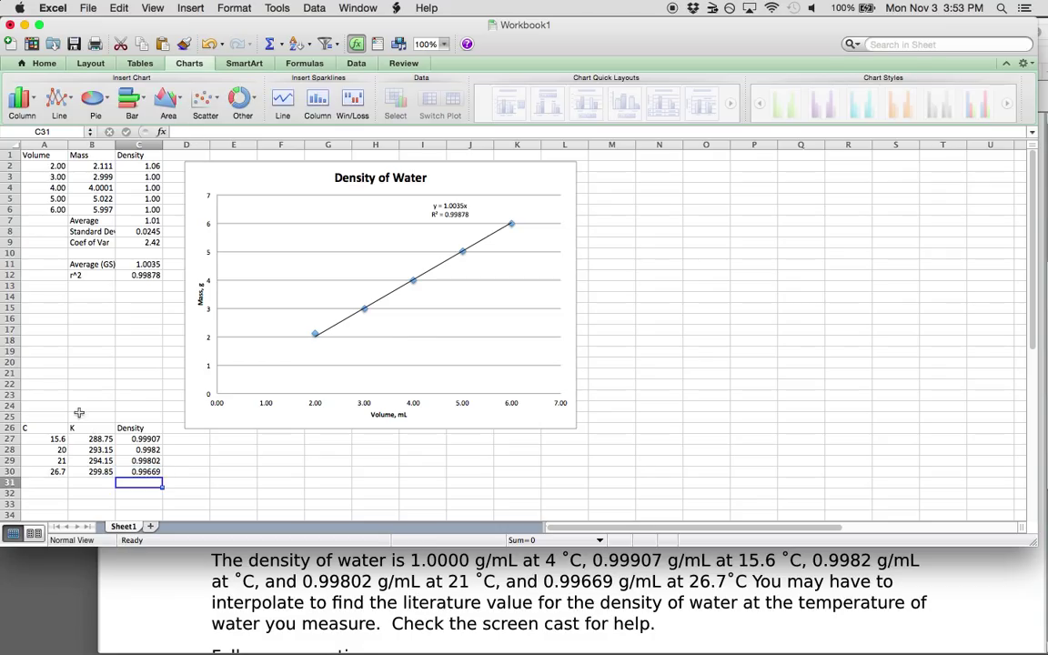
Step: Create a Marked Scatter chart from B27:C30, place it directly below the mass-volume chart and enlarge it to the same width
drag(101, 439, 145, 472)
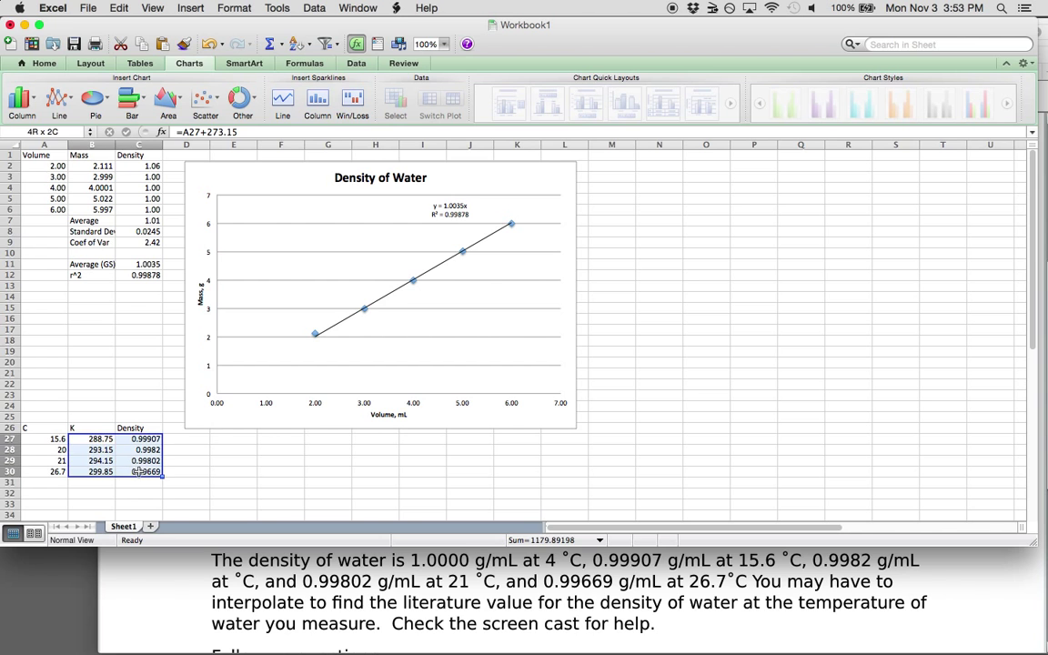
click(202, 102)
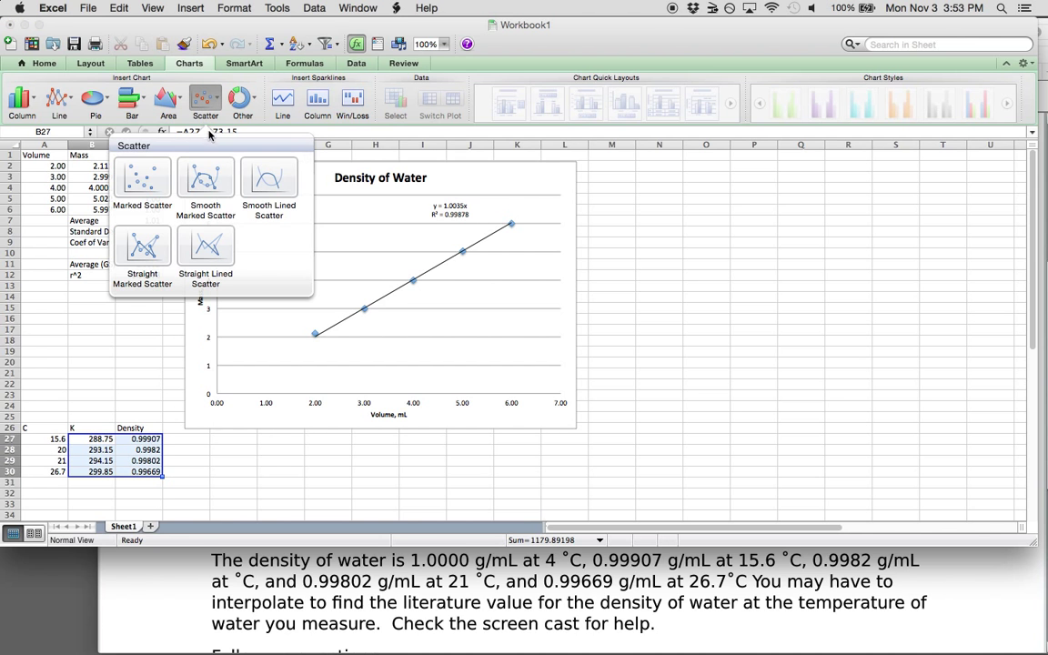
click(160, 175)
scroll(697, 467, down, 1)
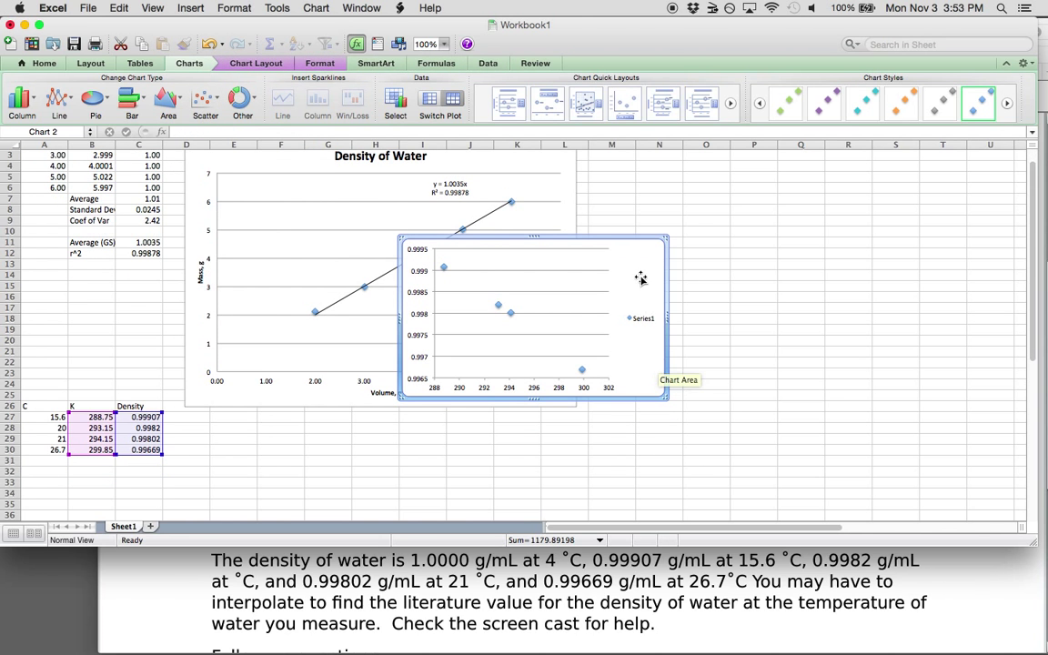
drag(634, 274, 576, 551)
scroll(490, 443, down, 5)
scroll(505, 405, down, 2)
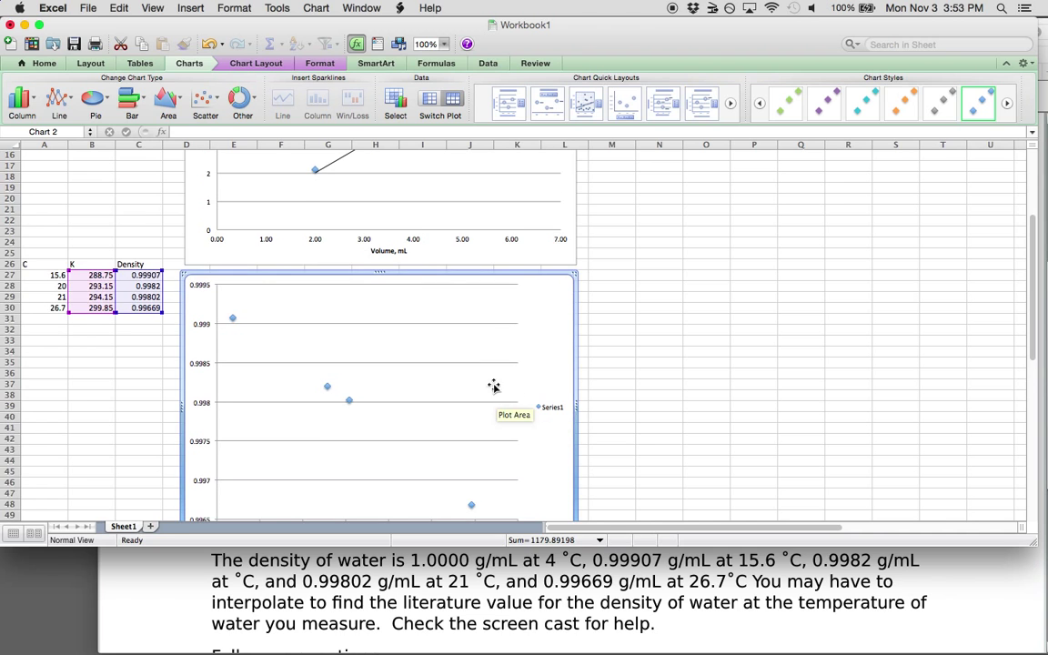
Step: Remove the new chart's legend and apply the quick layout that adds a chart title and axis titles
click(551, 403)
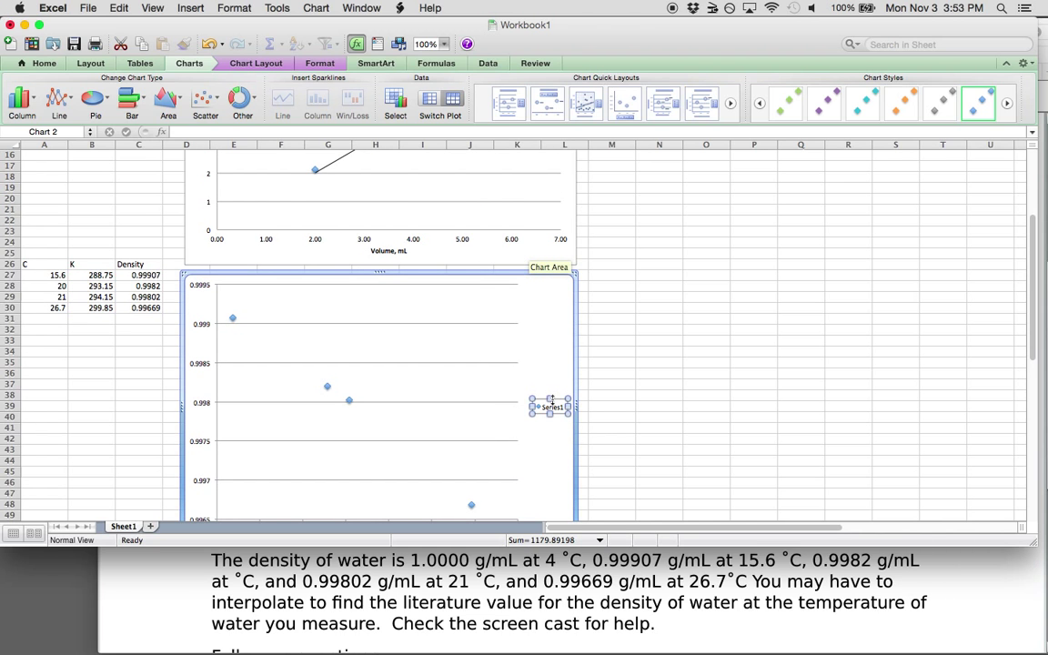
key(Delete)
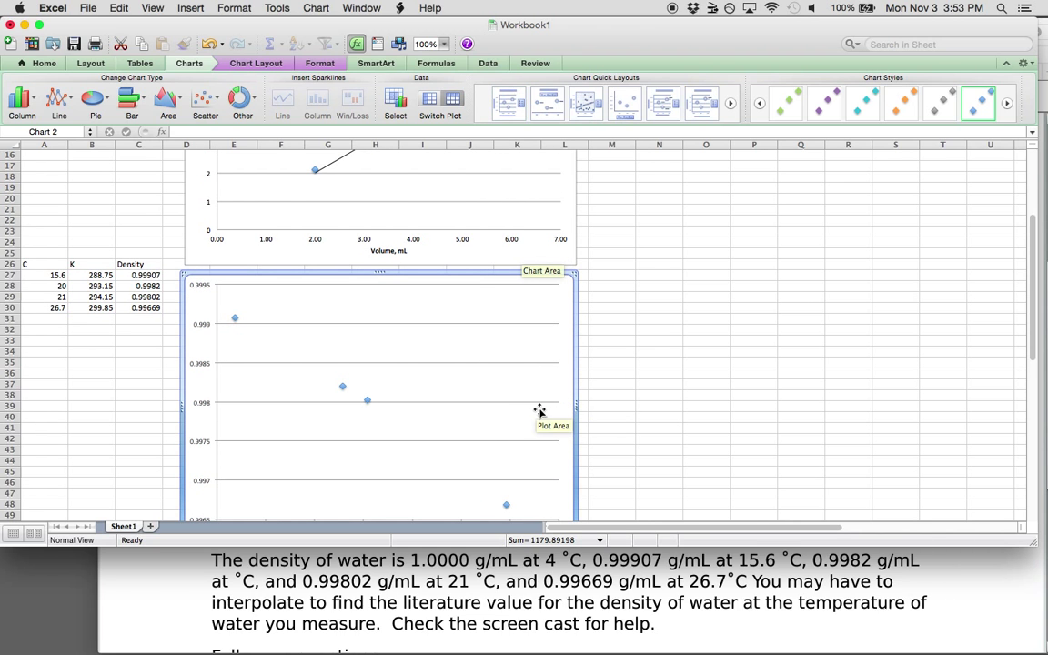
click(509, 103)
click(546, 420)
key(Delete)
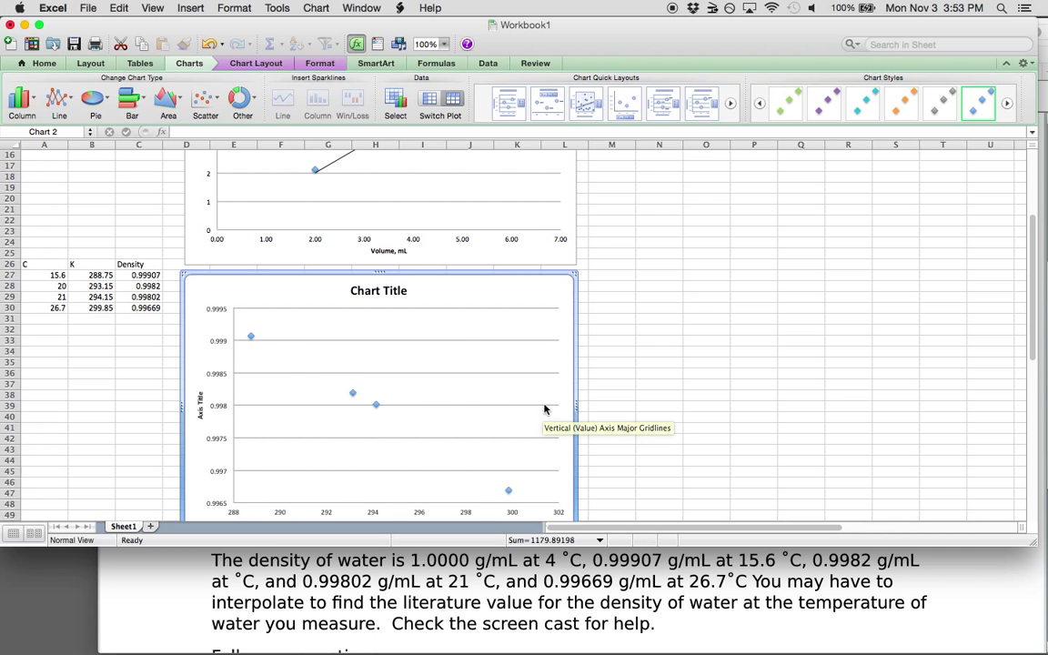
Step: Title the new scatter chart "Density vs Temperature"
click(387, 291)
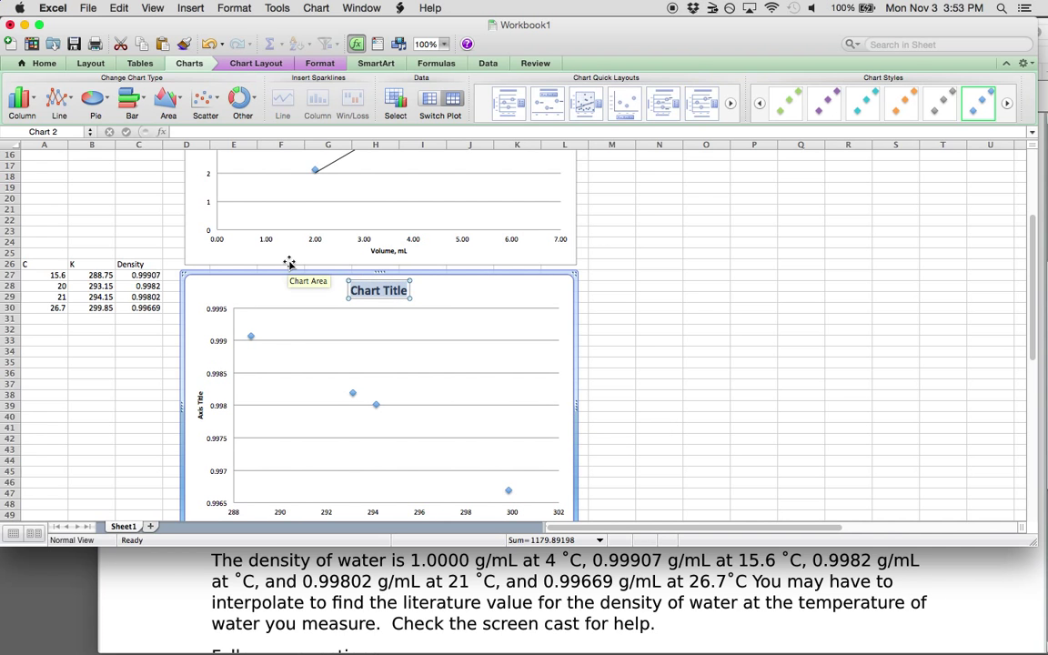
text(Density vs)
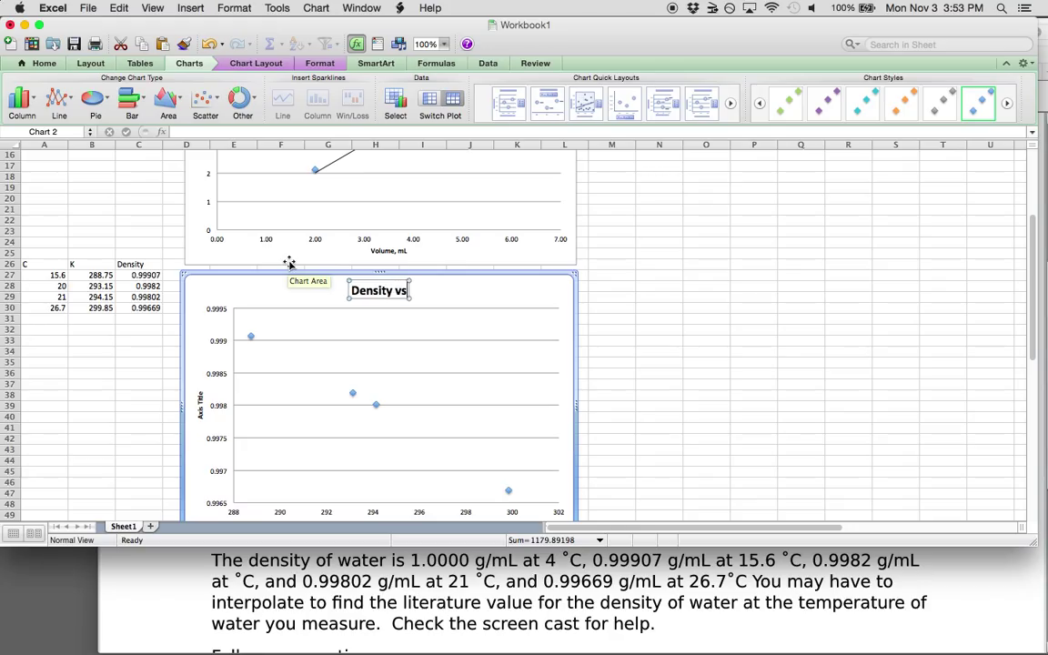
text( Tem)
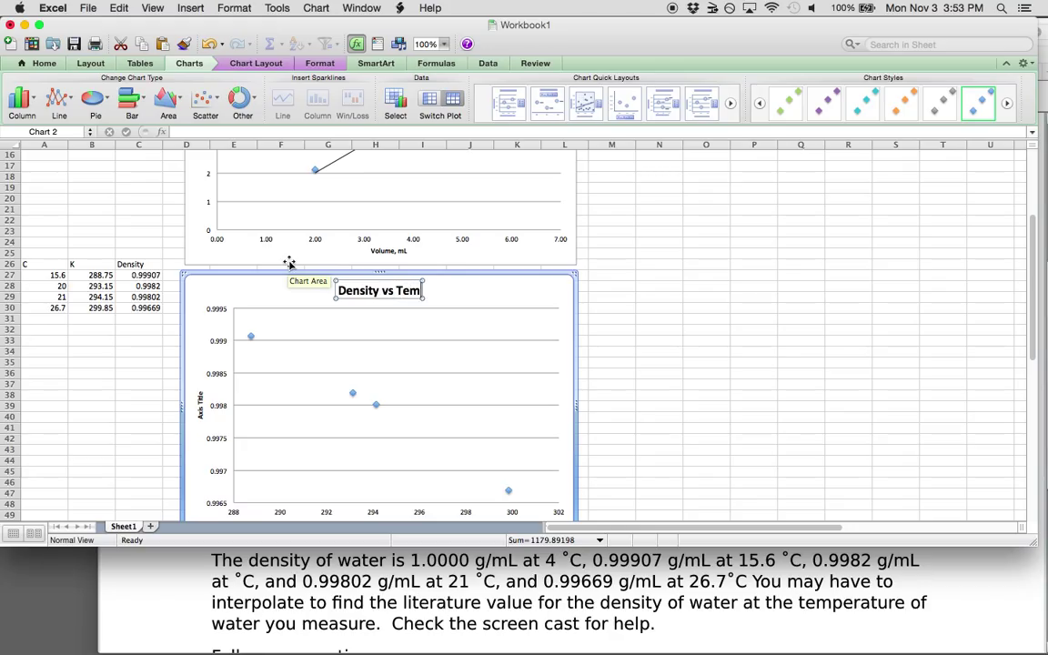
text(pera)
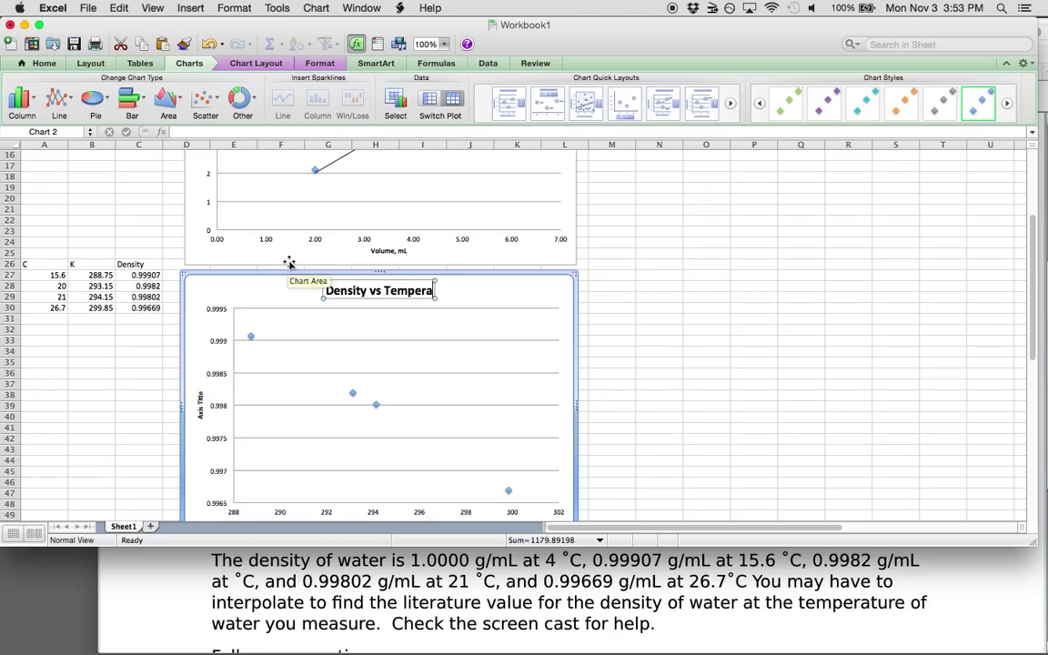
text(ture)
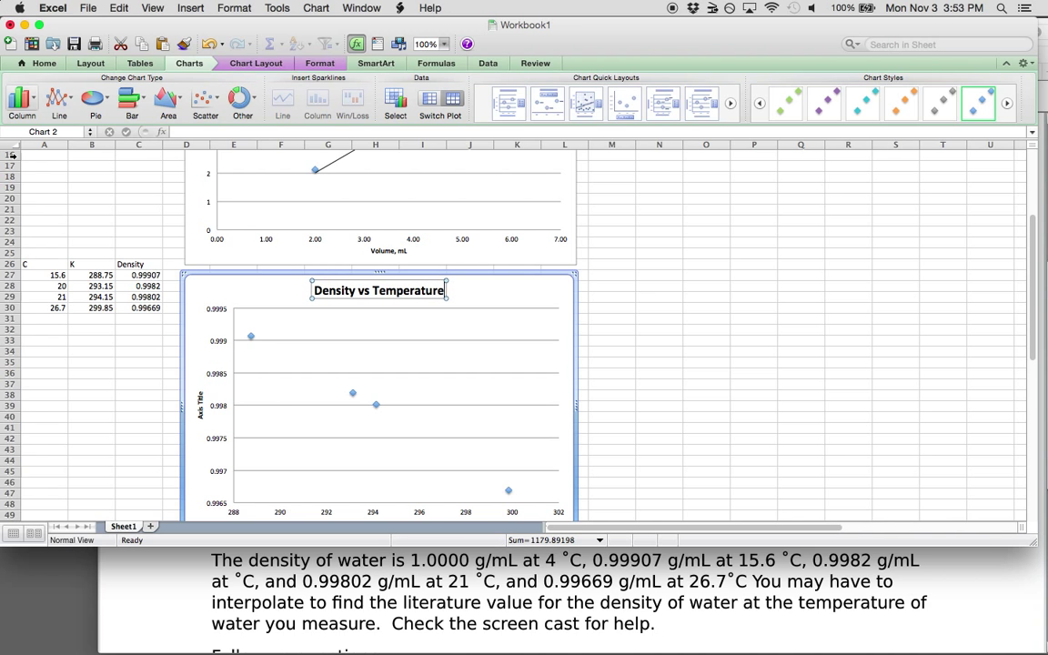
Step: Label the Density vs Temperature chart's vertical axis "Density g/mL" and its horizontal axis "Temperature, K"
click(200, 409)
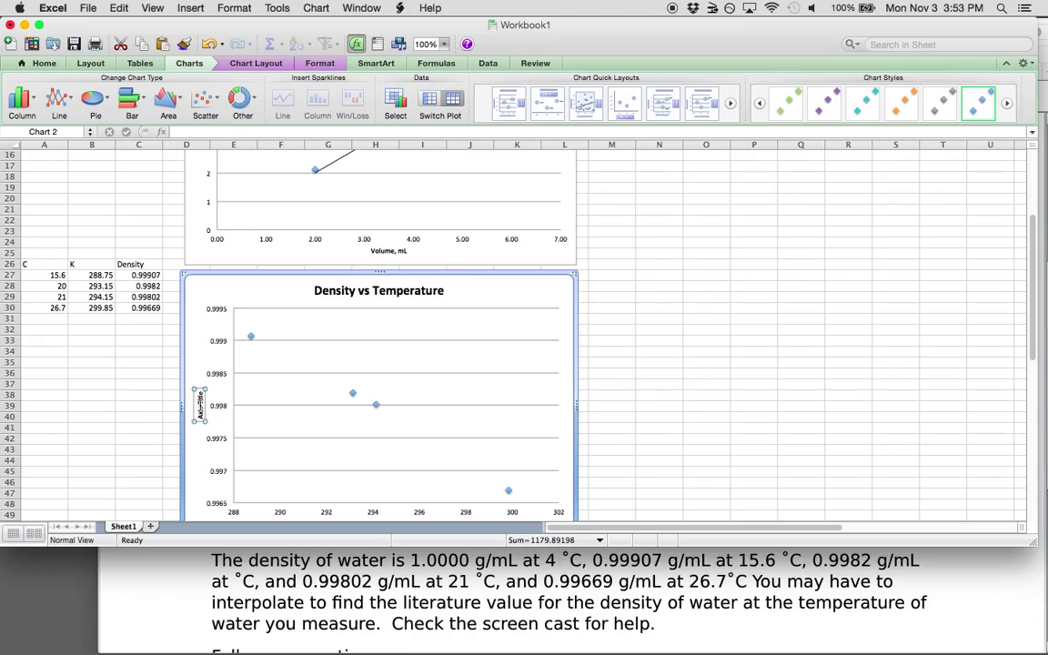
triple_click(200, 409)
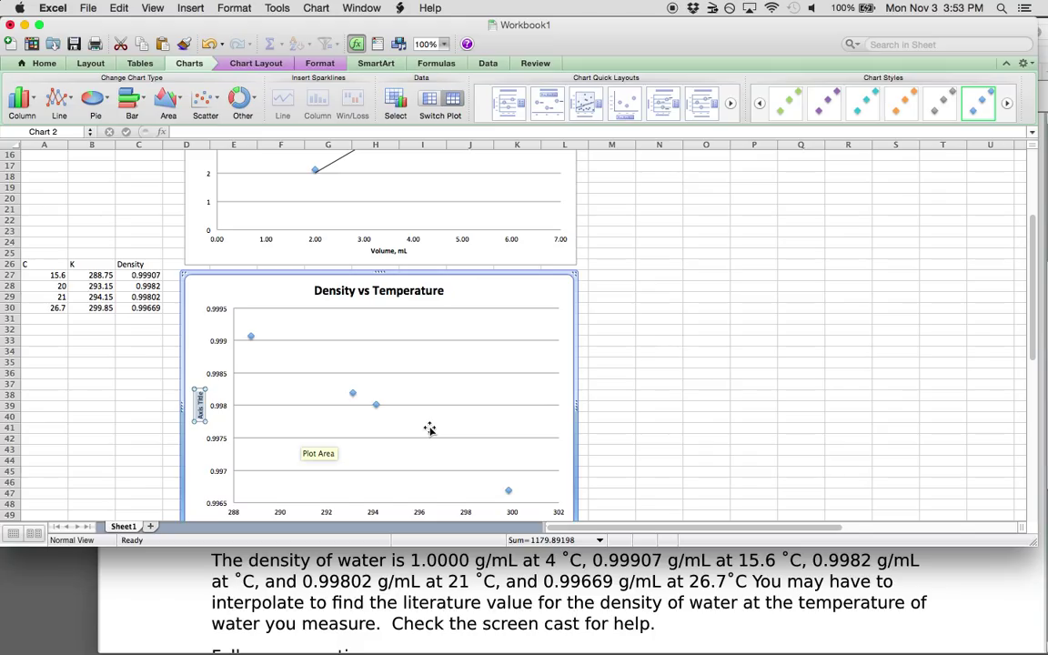
text(Density, g/mL)
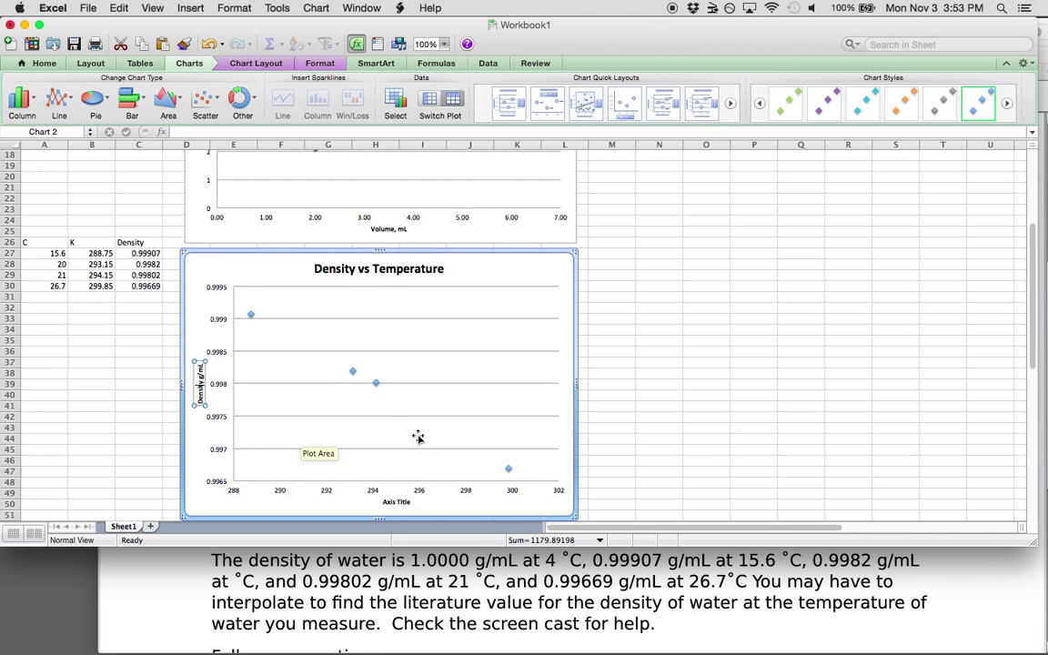
click(396, 502)
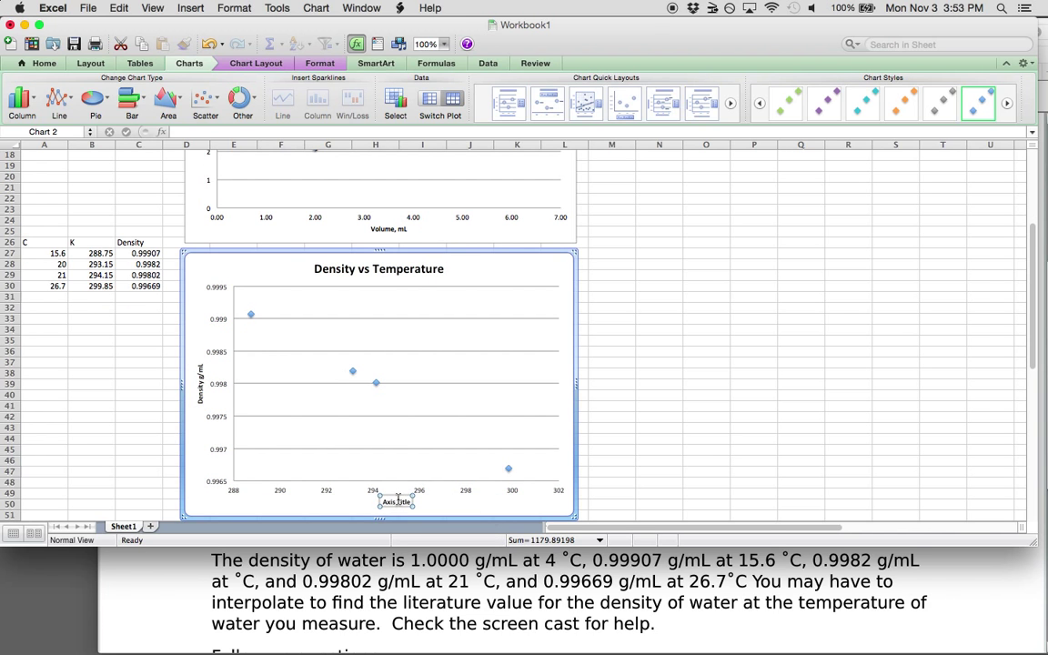
double_click(398, 500)
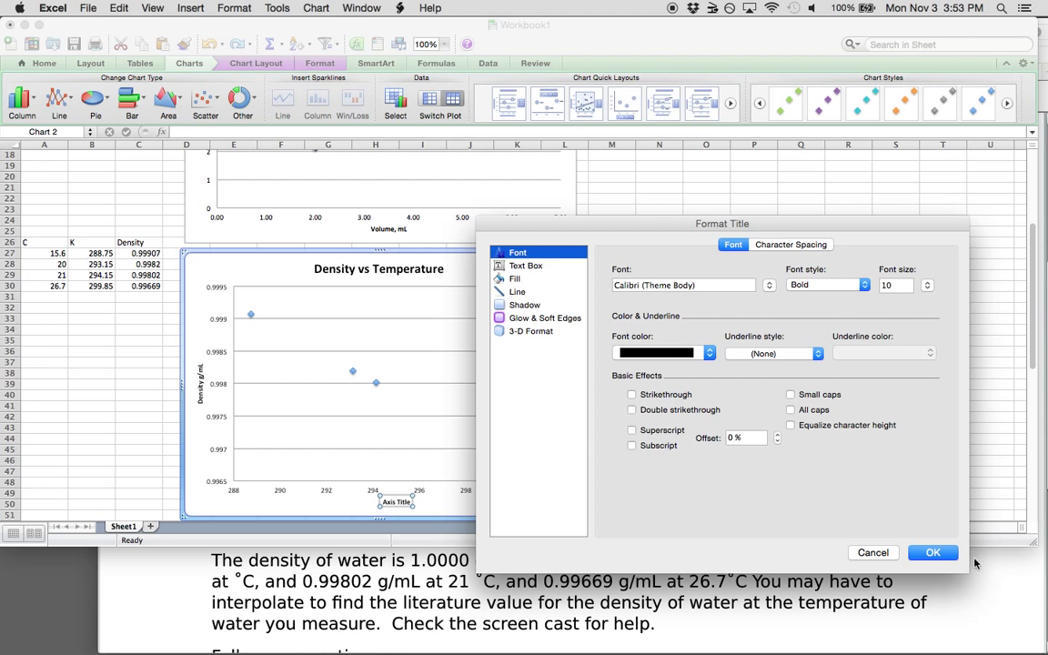
click(873, 553)
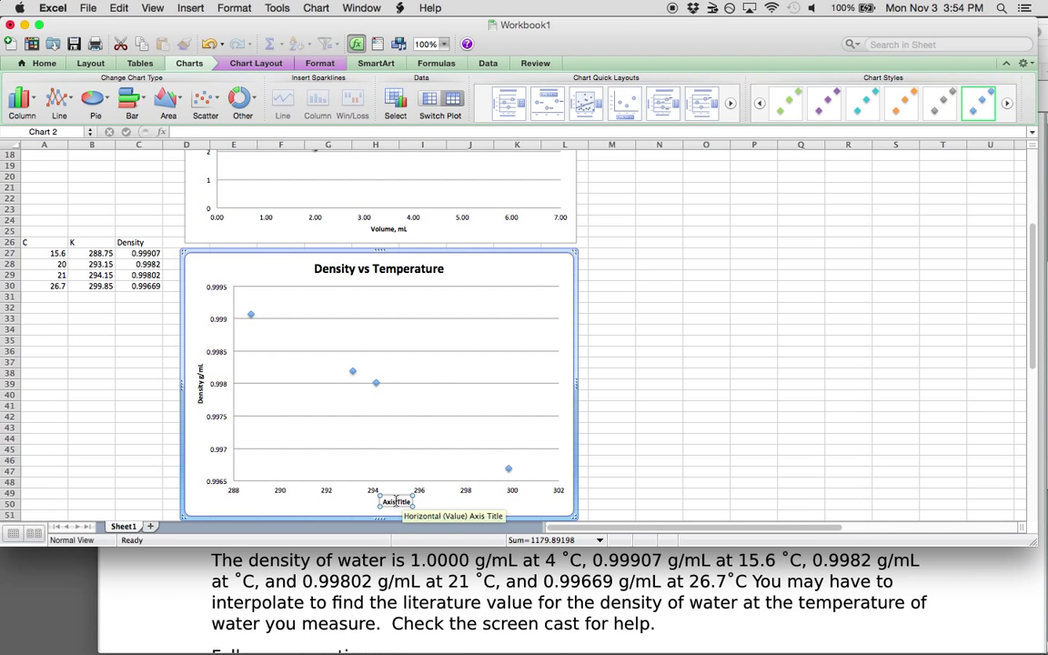
triple_click(397, 502)
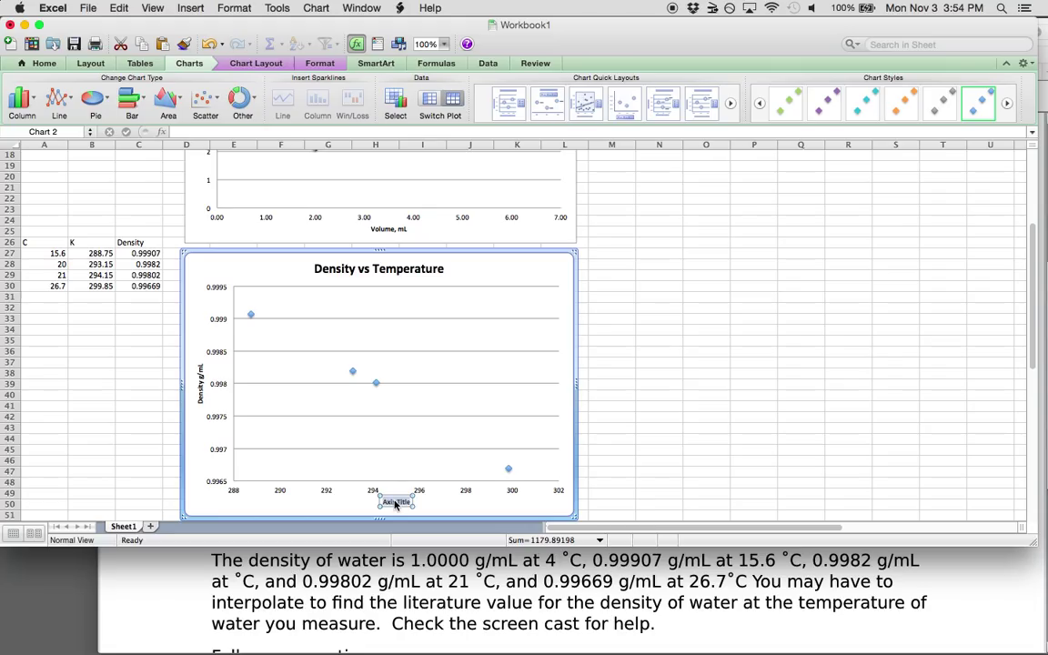
text(Temperature, K)
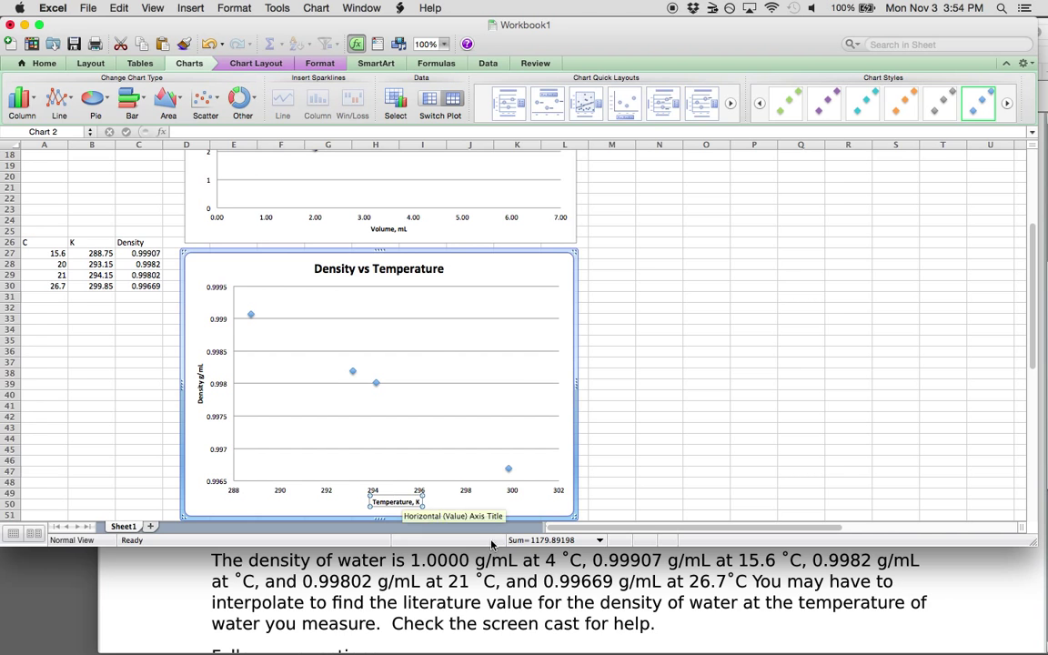
click(535, 281)
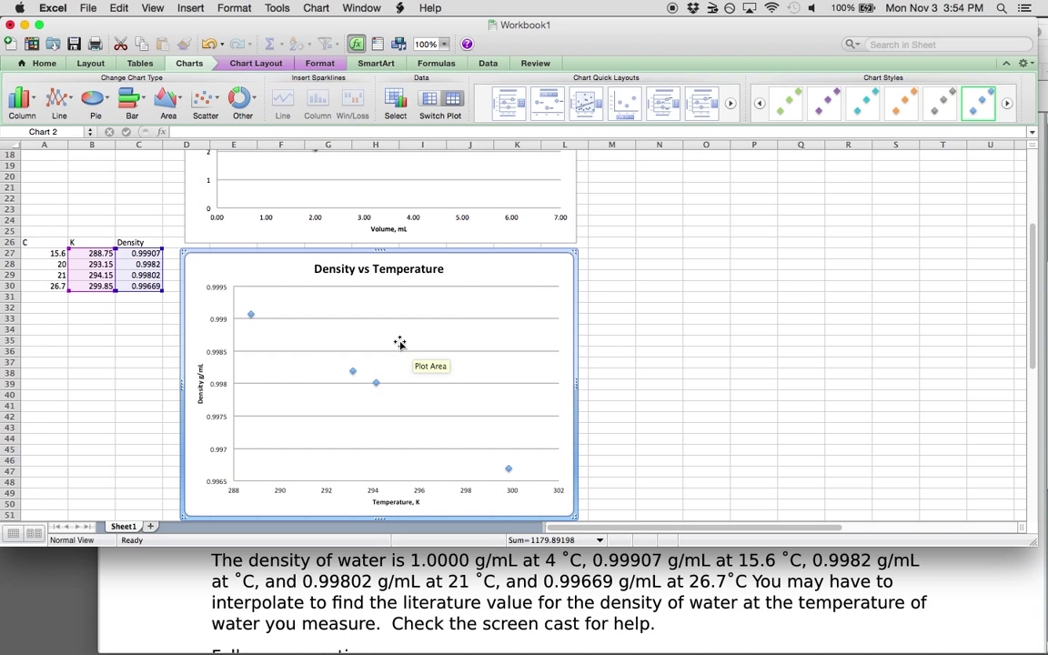
Step: Add a linear trendline to the density series with its equation displayed, and move the equation above the line's lower end
right_click(375, 382)
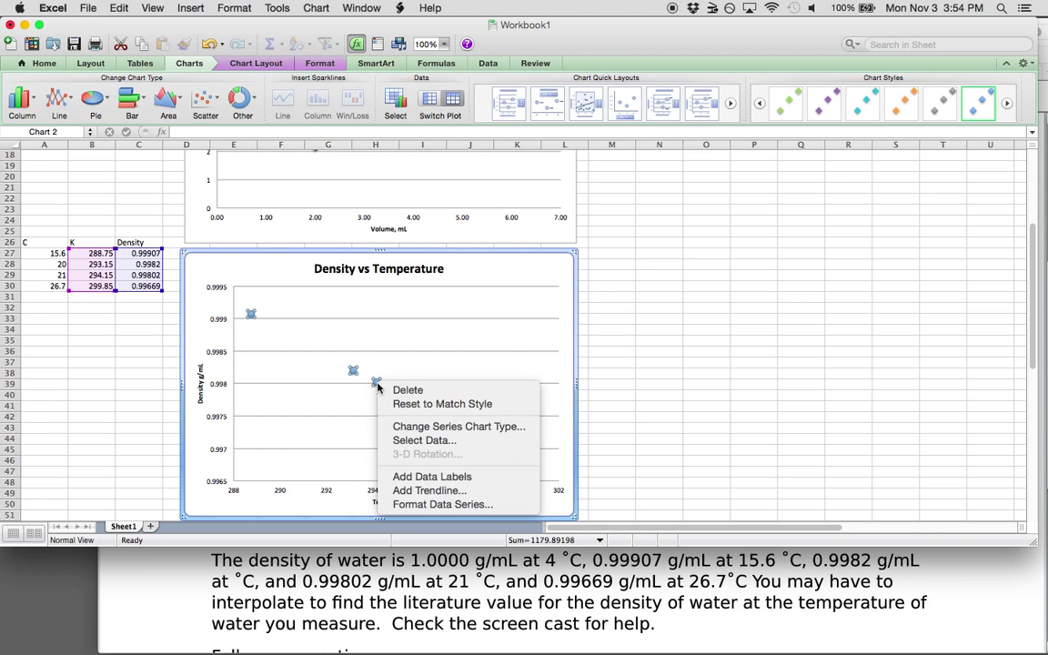
click(438, 490)
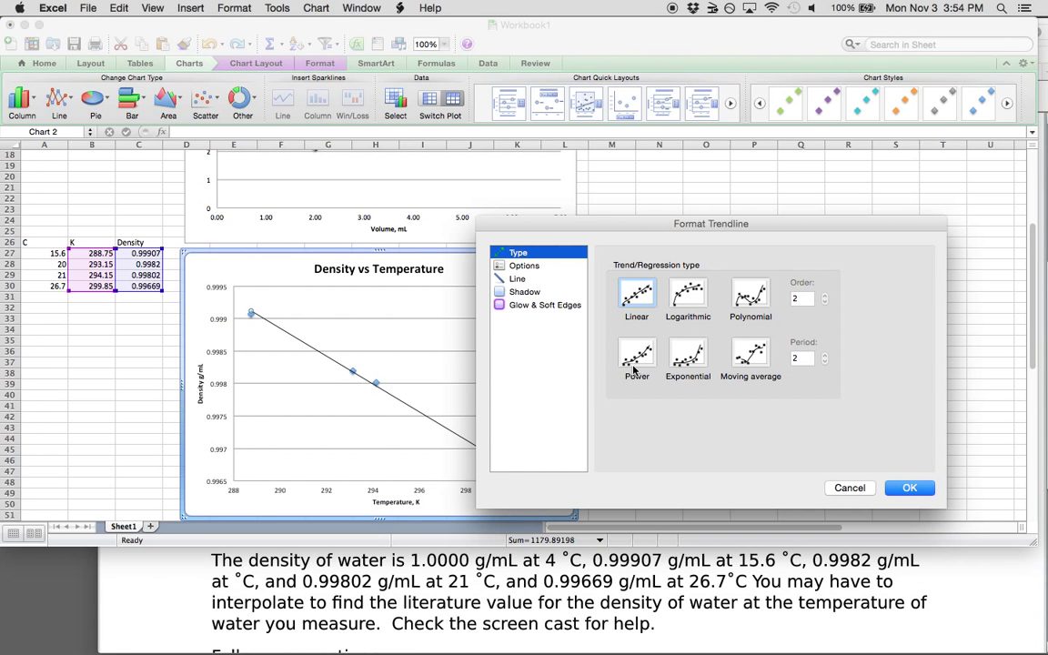
click(525, 265)
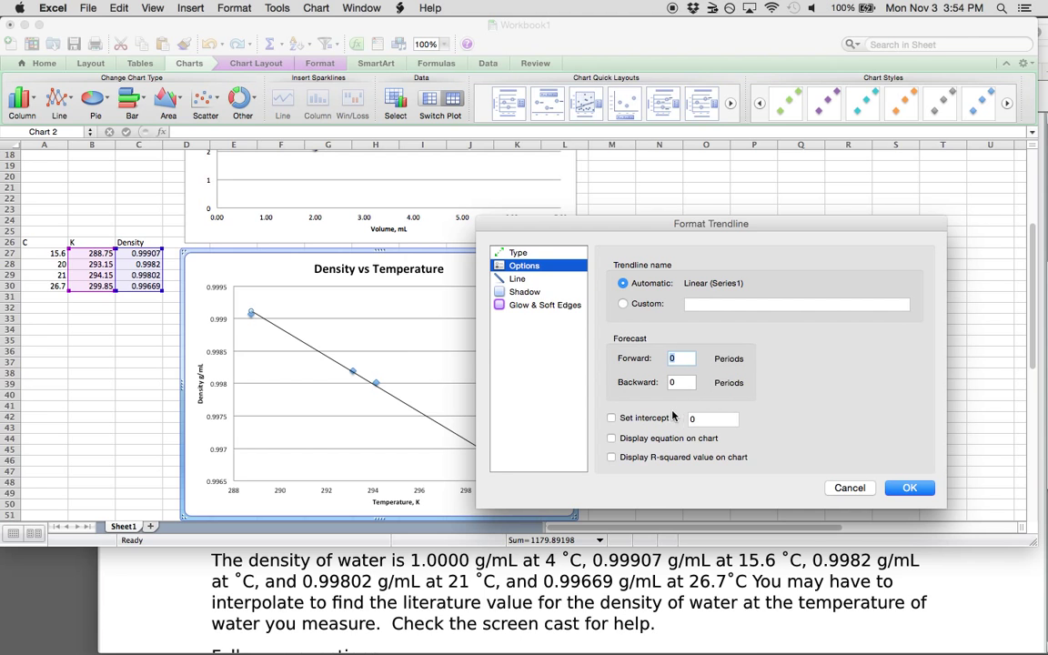
click(611, 438)
click(909, 489)
drag(491, 465, 504, 425)
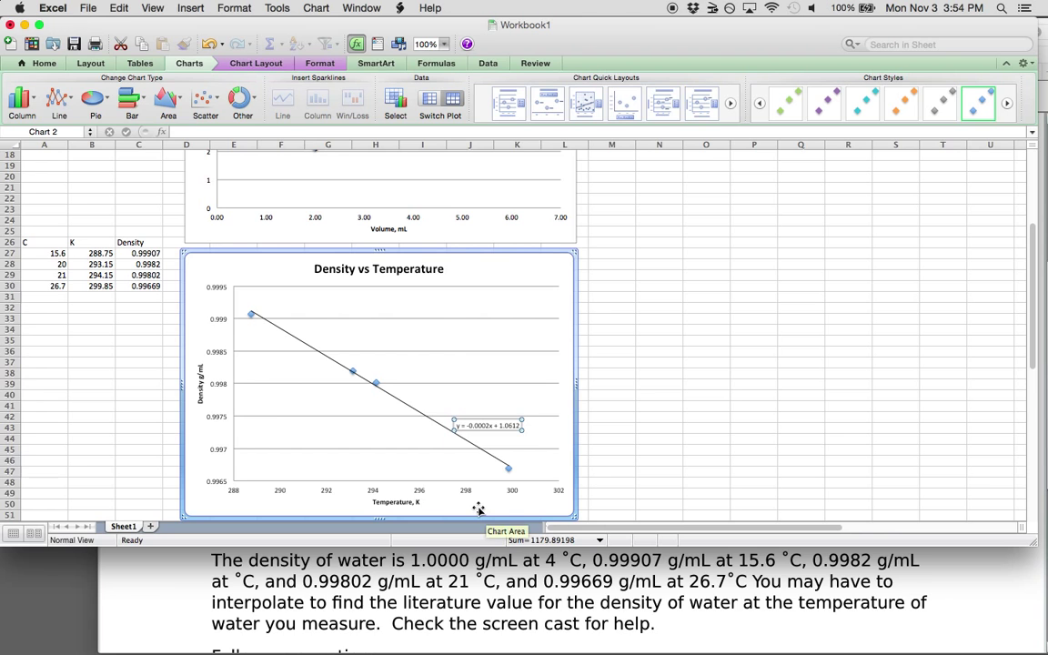
Step: Format the trendline equation label as Number with 7 decimal places and move it clear of the line
right_click(497, 424)
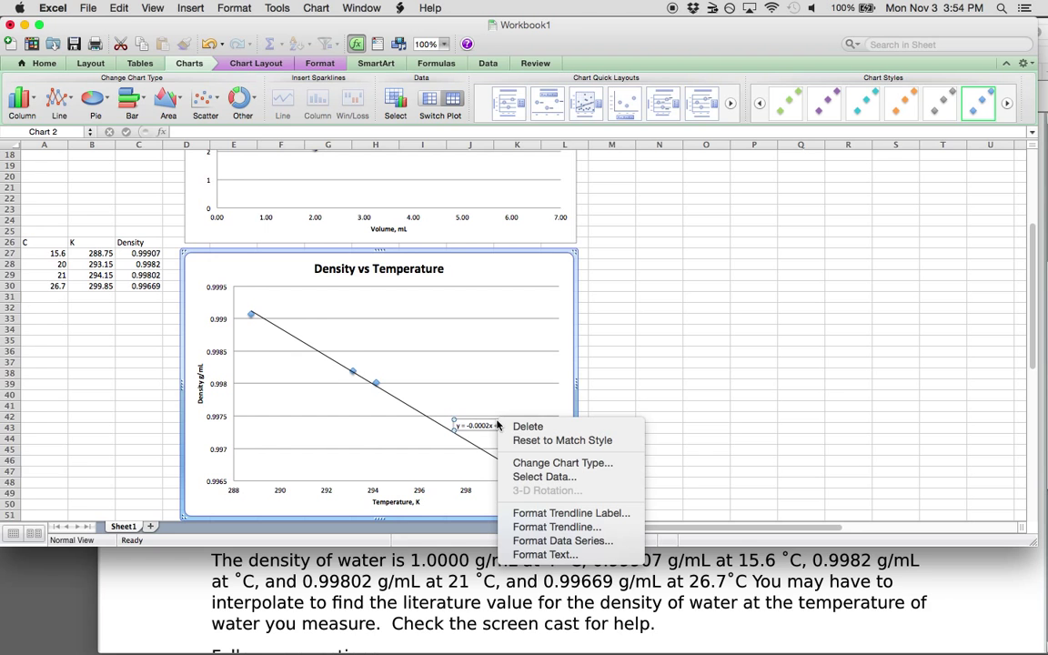
click(578, 515)
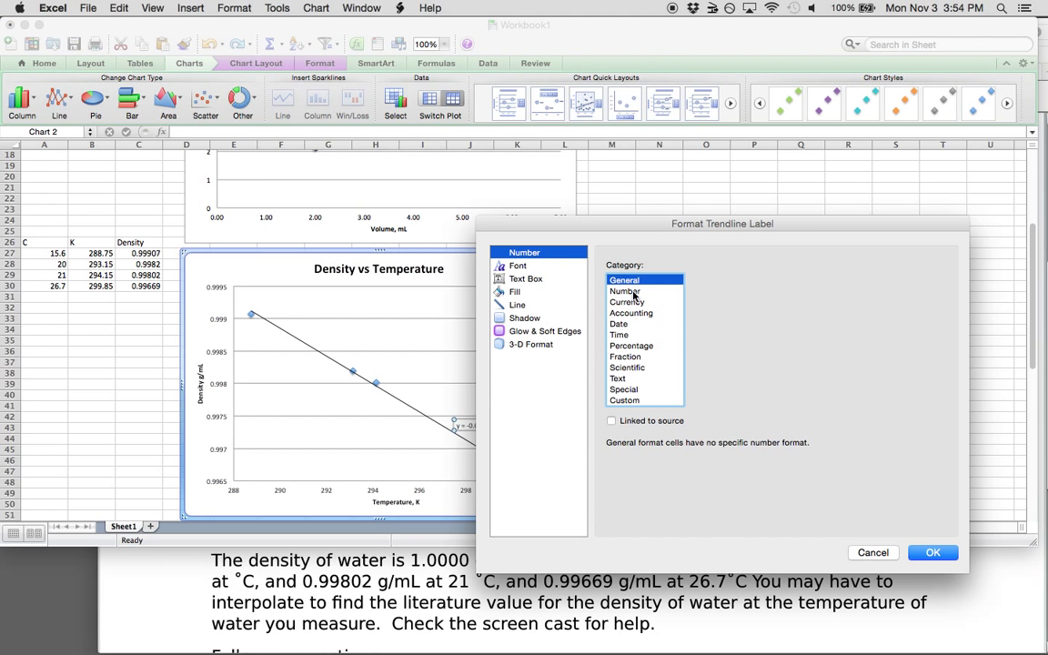
click(625, 291)
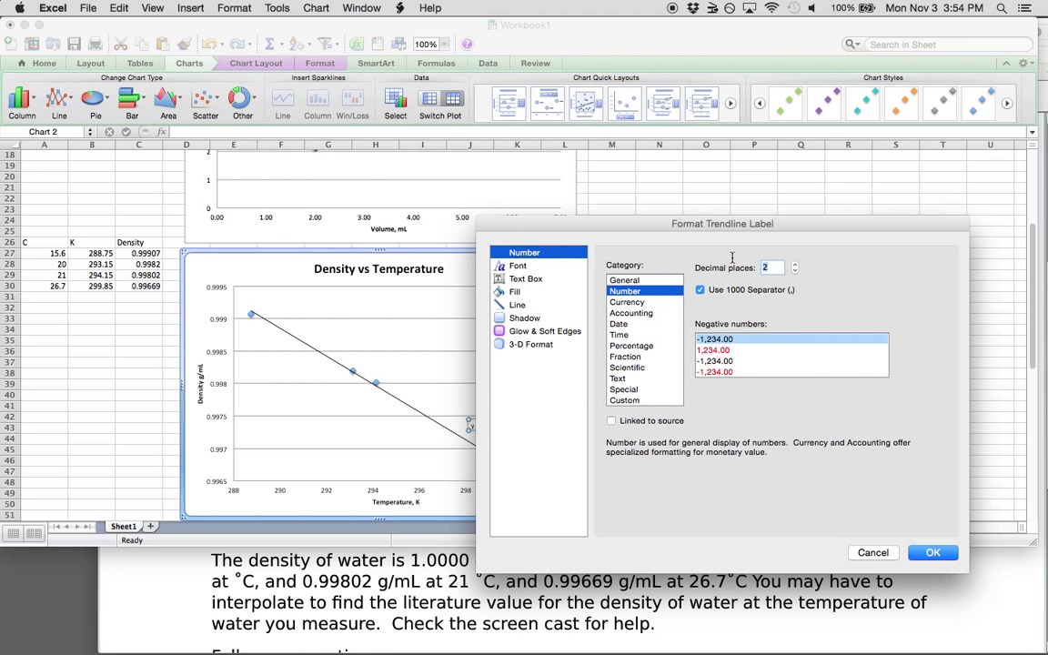
text(7)
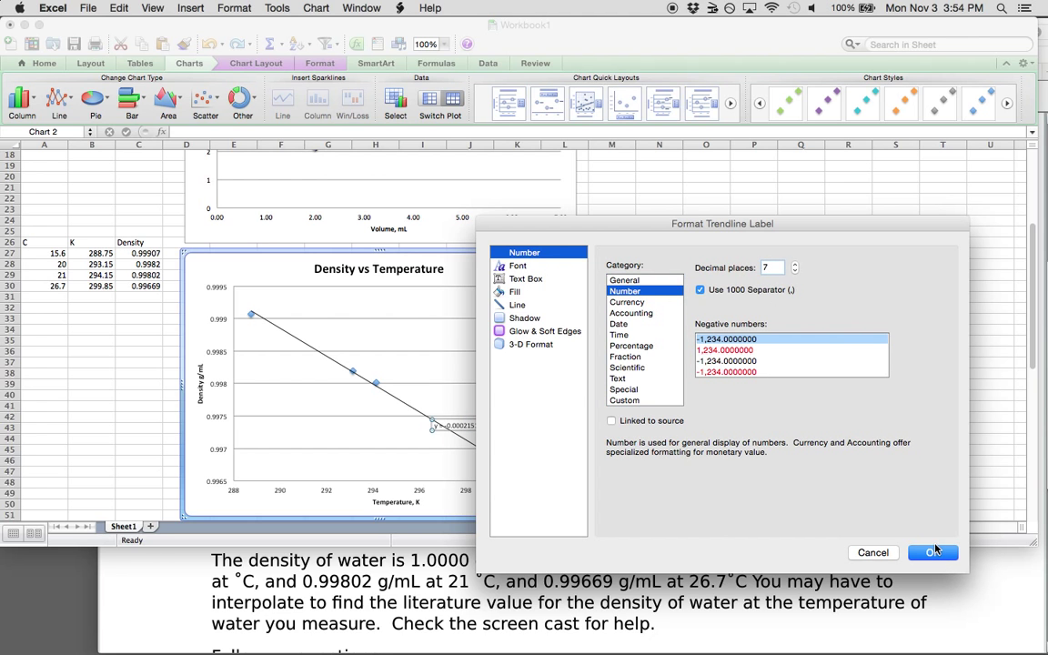
click(936, 552)
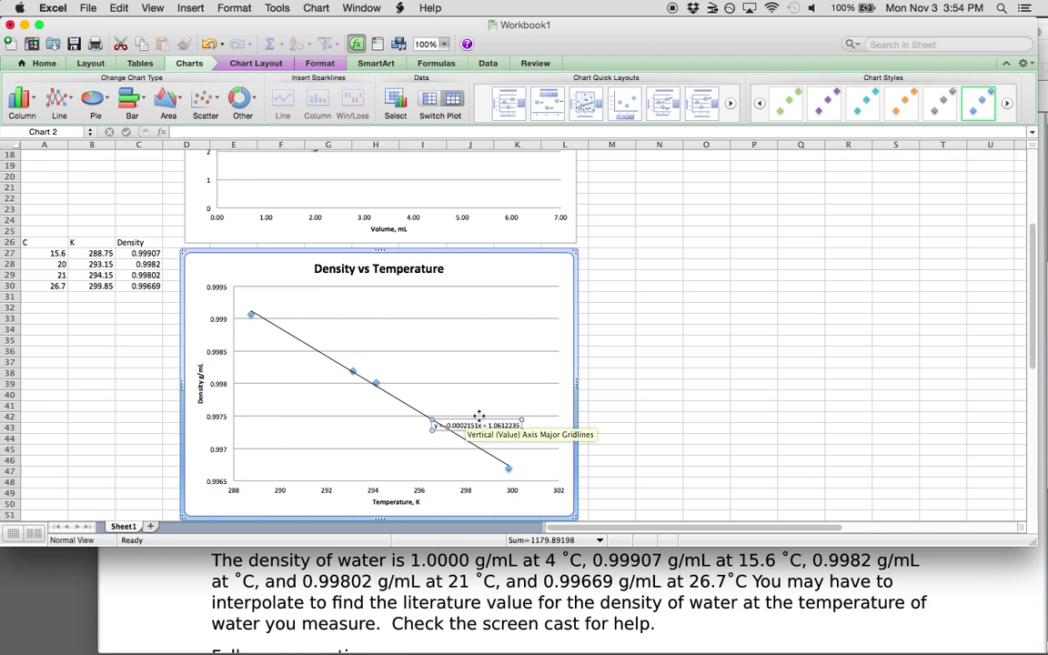
drag(479, 417, 482, 396)
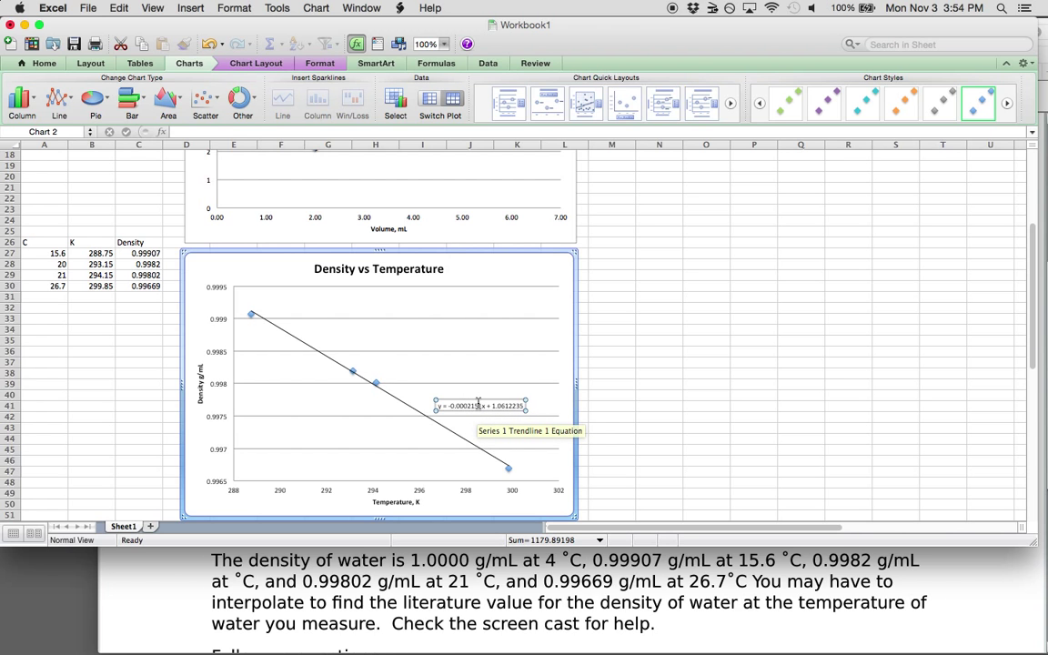
Step: Enter the measured temperature 25.2 in A33 and convert it to kelvin in B33 with =A33+273.15
click(55, 315)
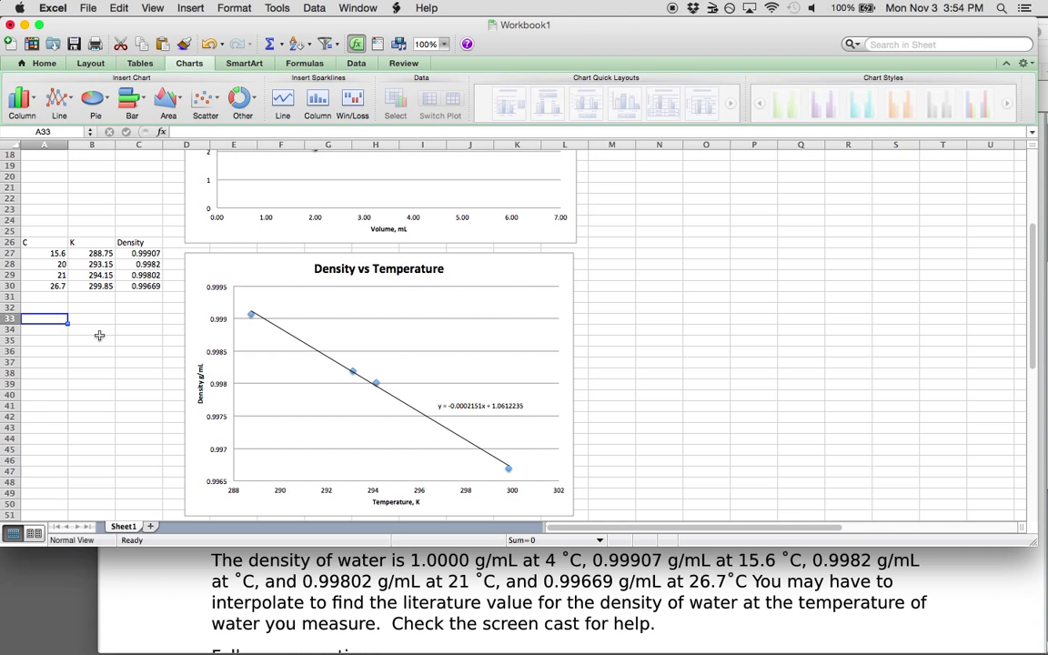
text(25.2)
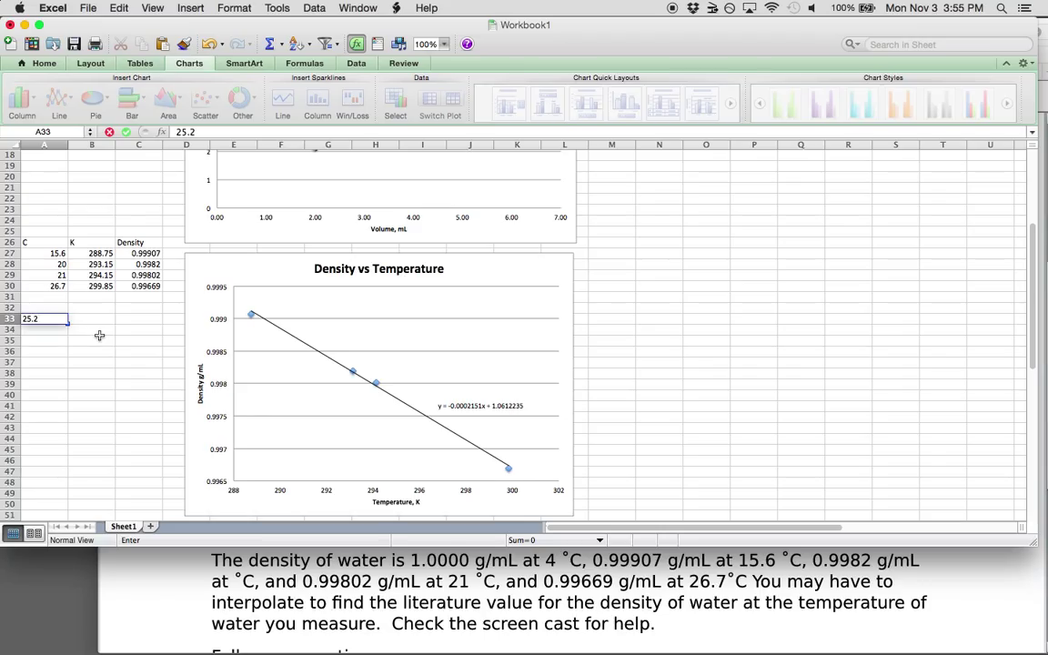
key(Tab)
text(=)
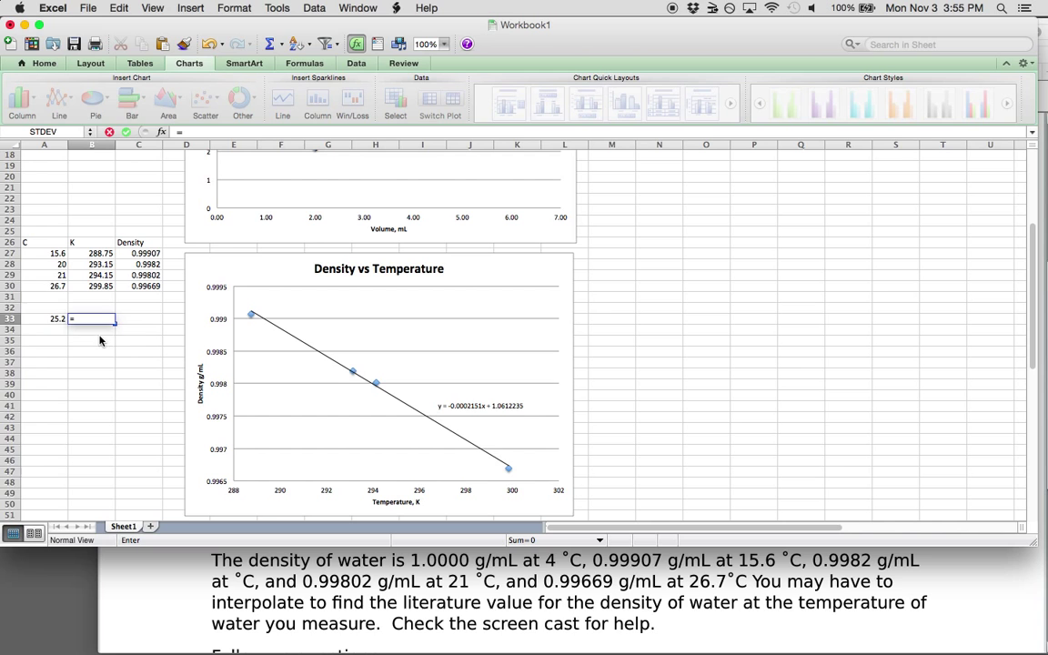
click(57, 318)
text(+)
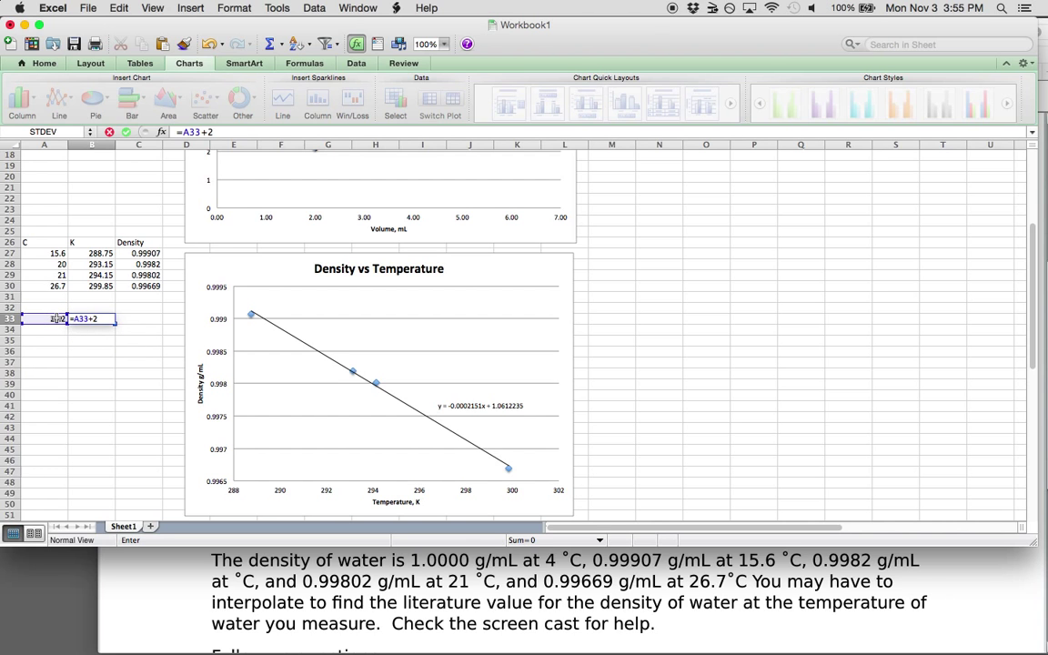
text(273.15)
key(Return)
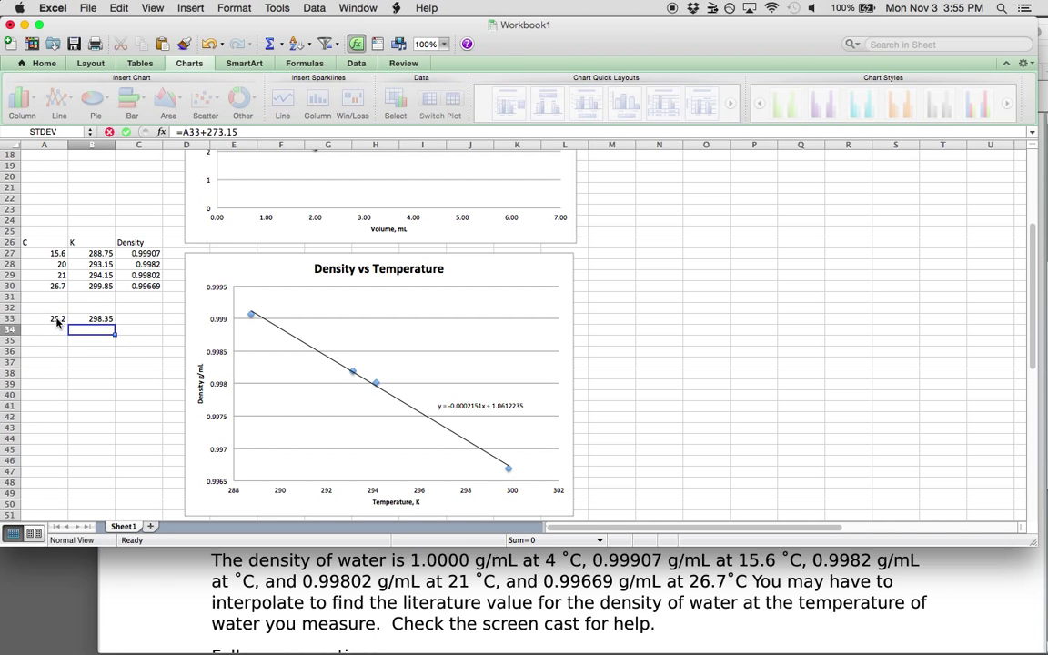
Step: Calculate the interpolated density in C33 from the trendline equation with =((B33*-.0002151)+1.0612235), accepting the proposed closing-parenthesis correction
key(Up)
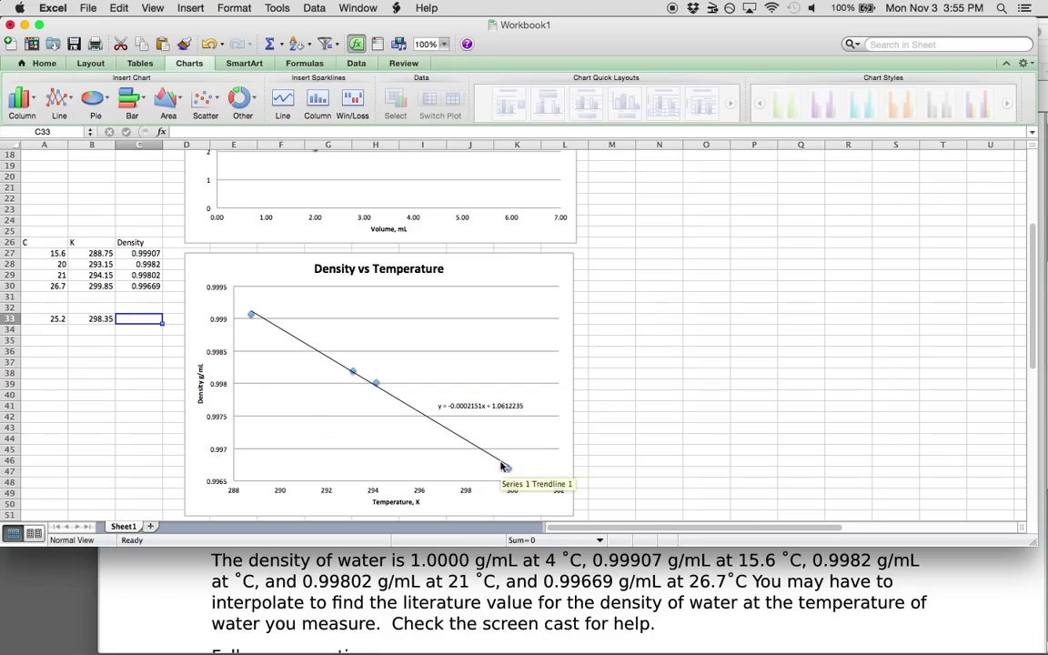
click(108, 319)
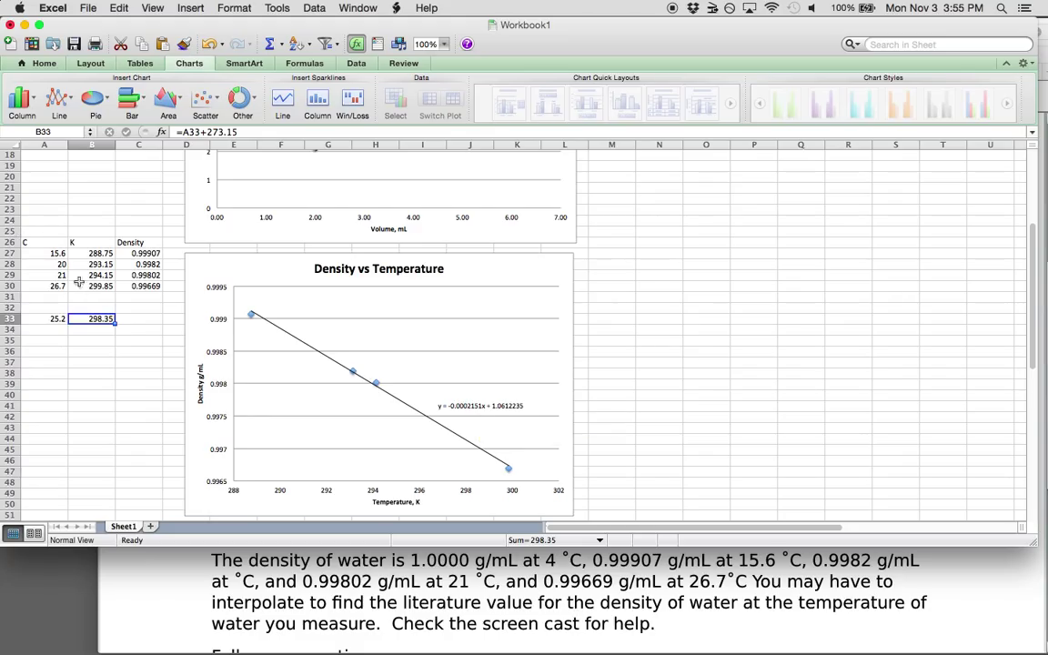
click(131, 317)
text(=)
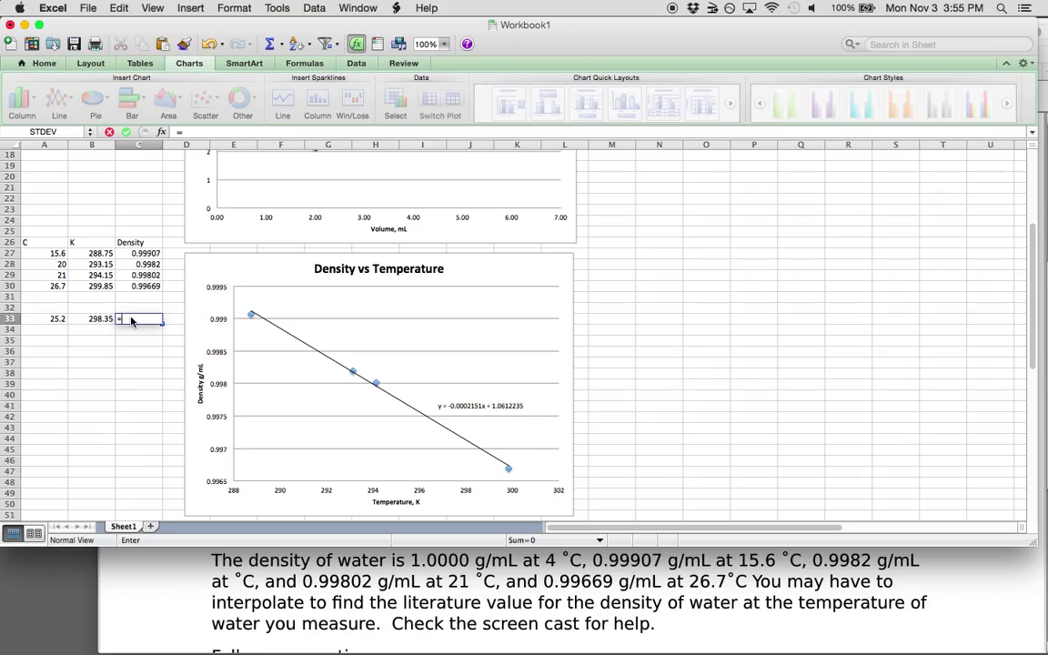
text((()
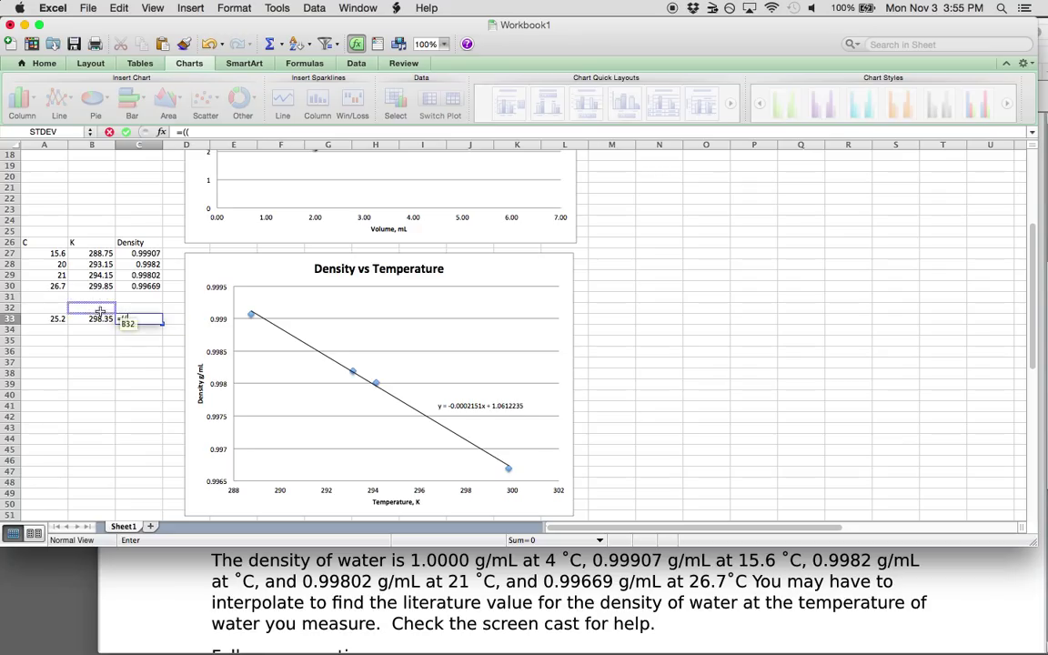
click(95, 318)
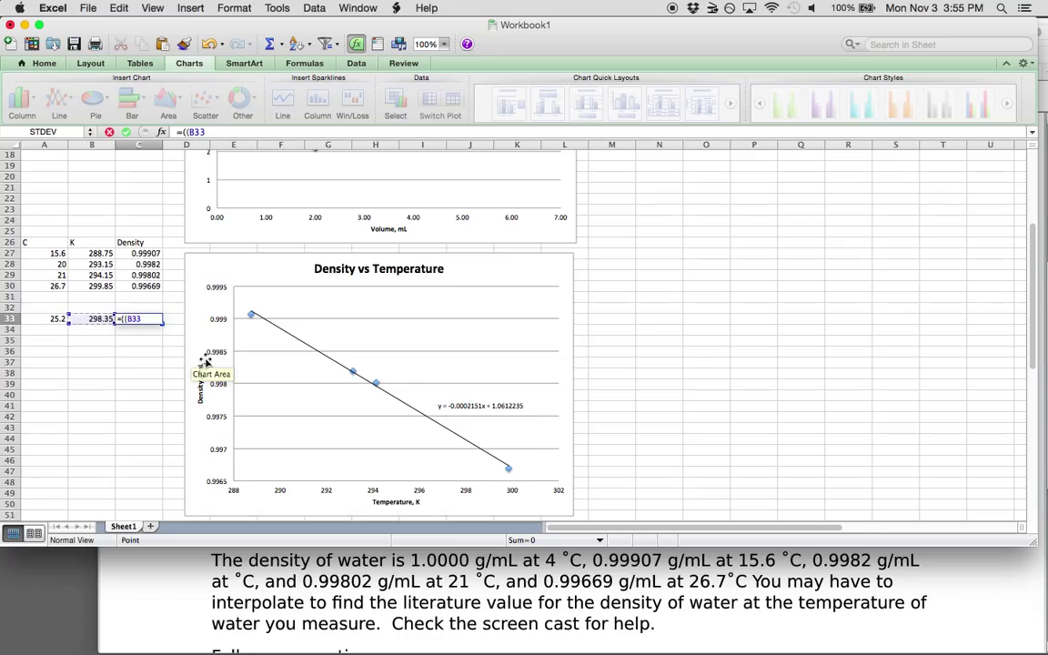
text(*)
text(-.000)
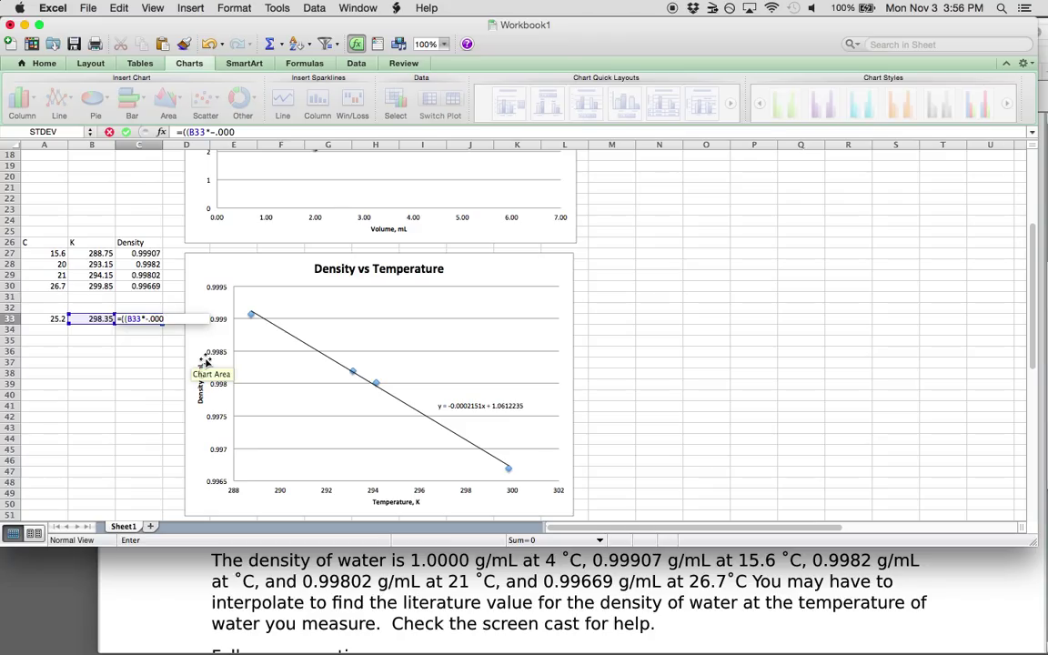
text(2151)+1.0612235)
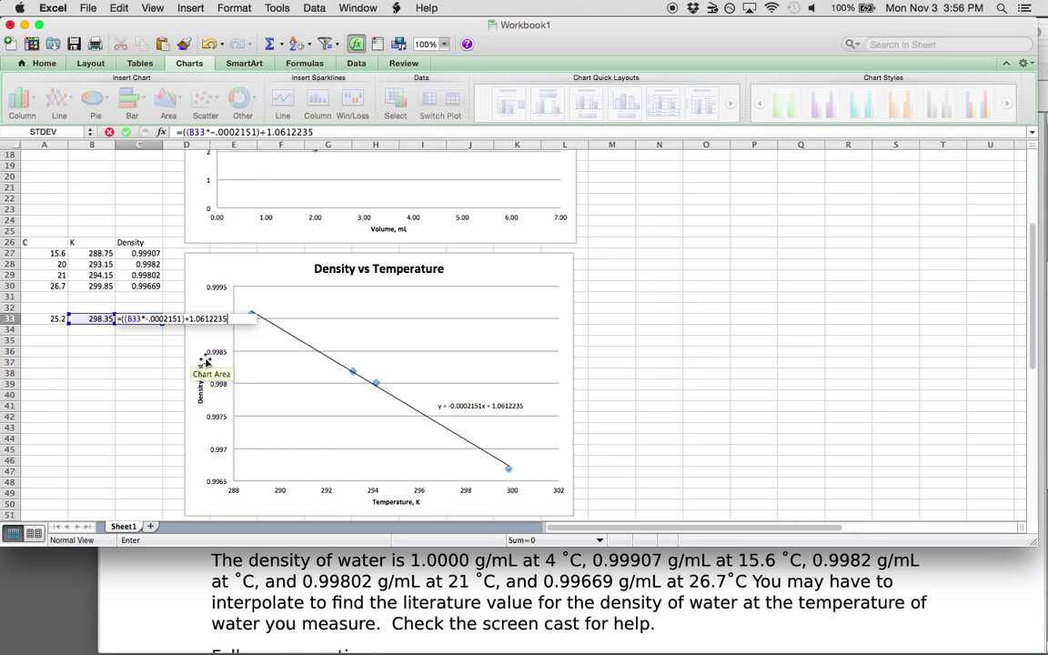
key(Return)
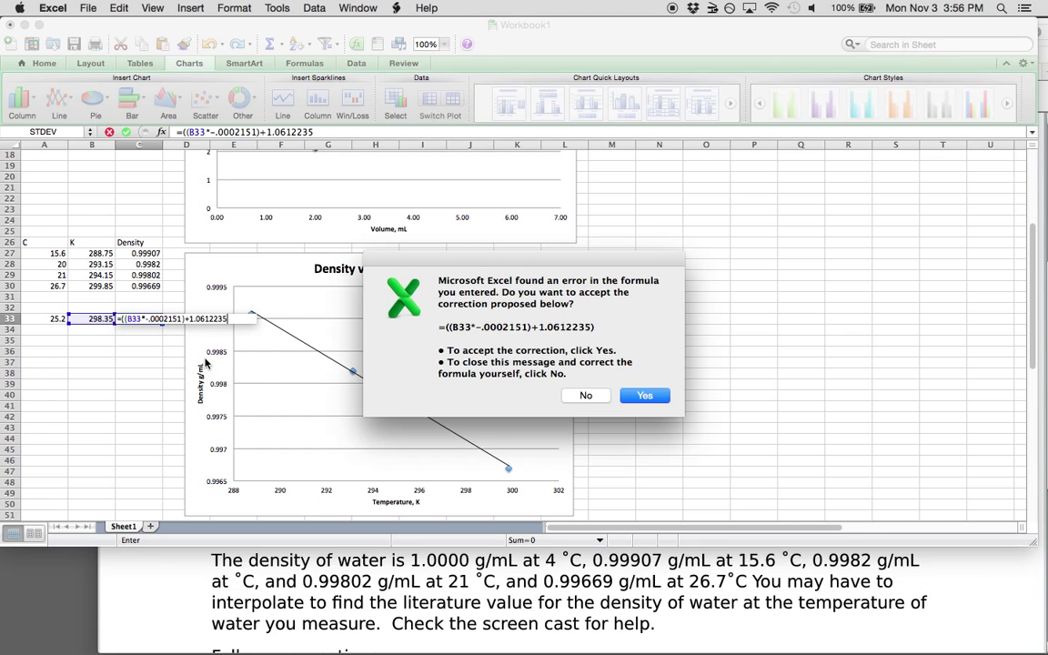
click(653, 396)
Step: Format the interpolated density in C33 to show five decimal places
click(132, 319)
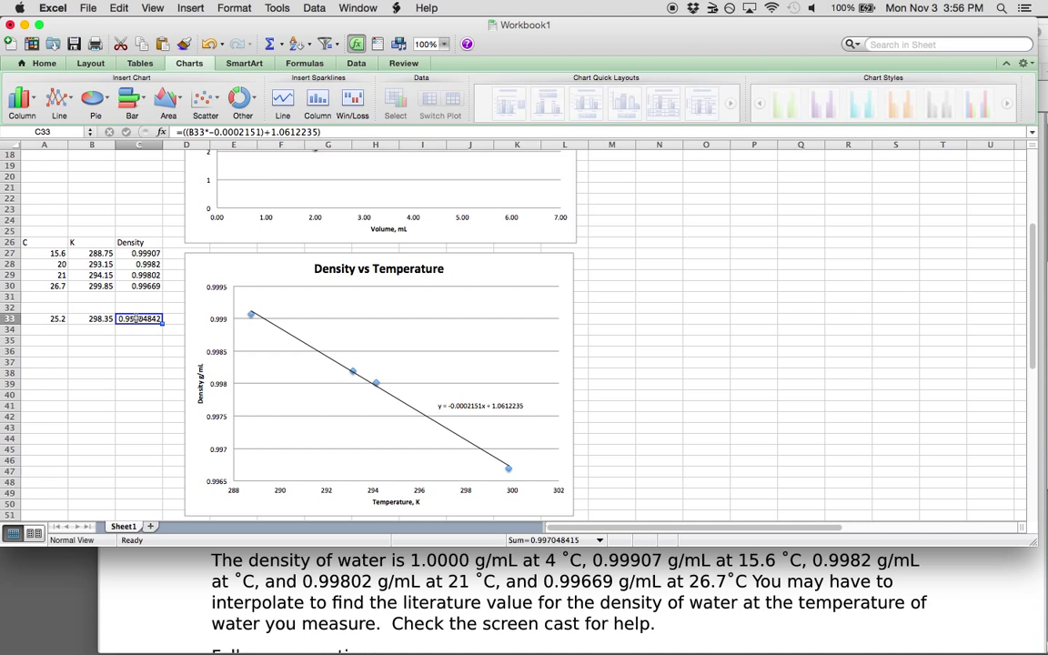
click(50, 63)
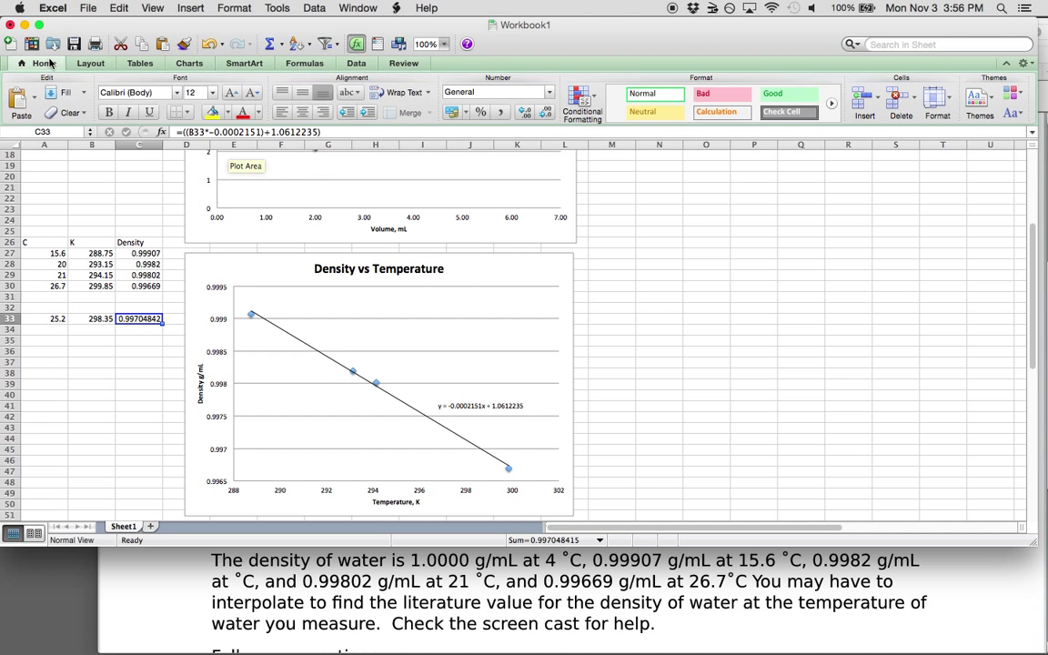
click(526, 118)
click(547, 119)
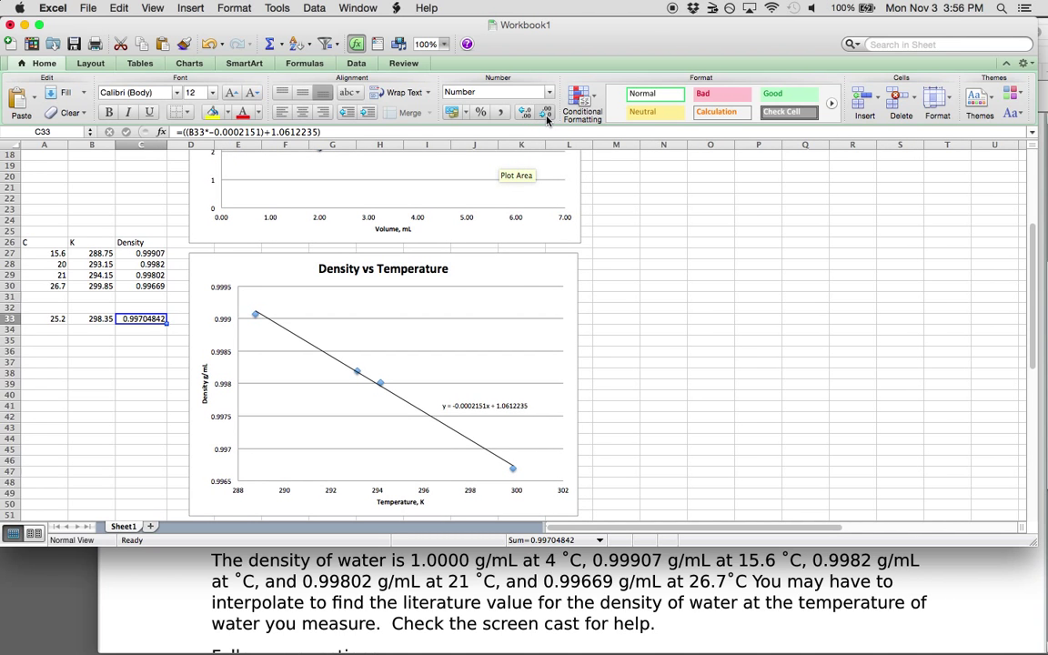
click(547, 119)
click(547, 120)
click(547, 119)
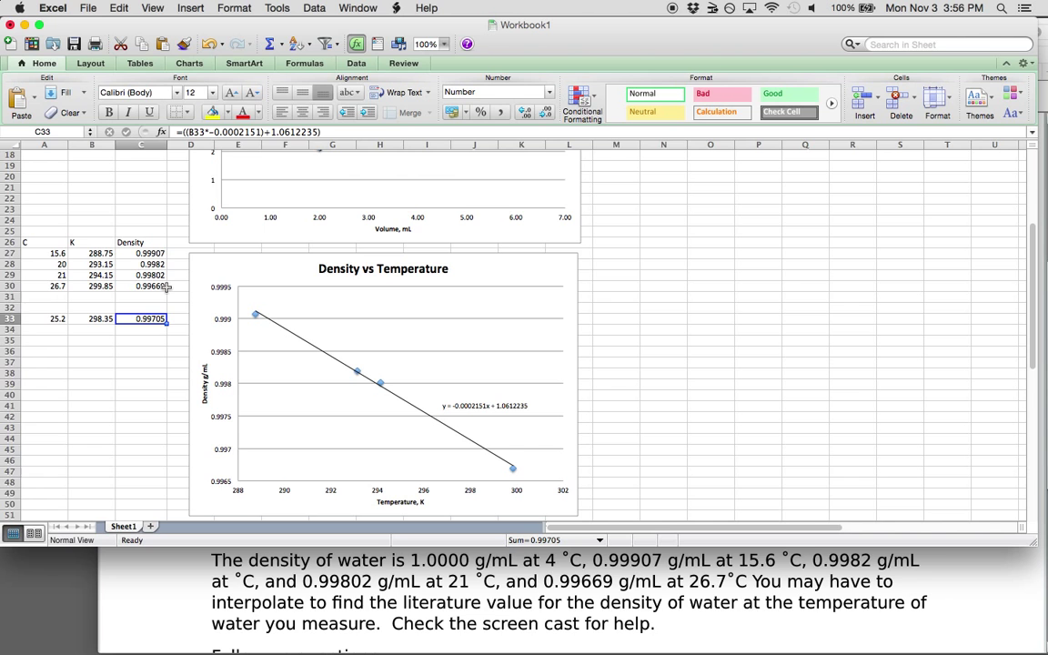
Step: Label B14 below the r^2 row as %error(avg)
scroll(170, 305, up, 4)
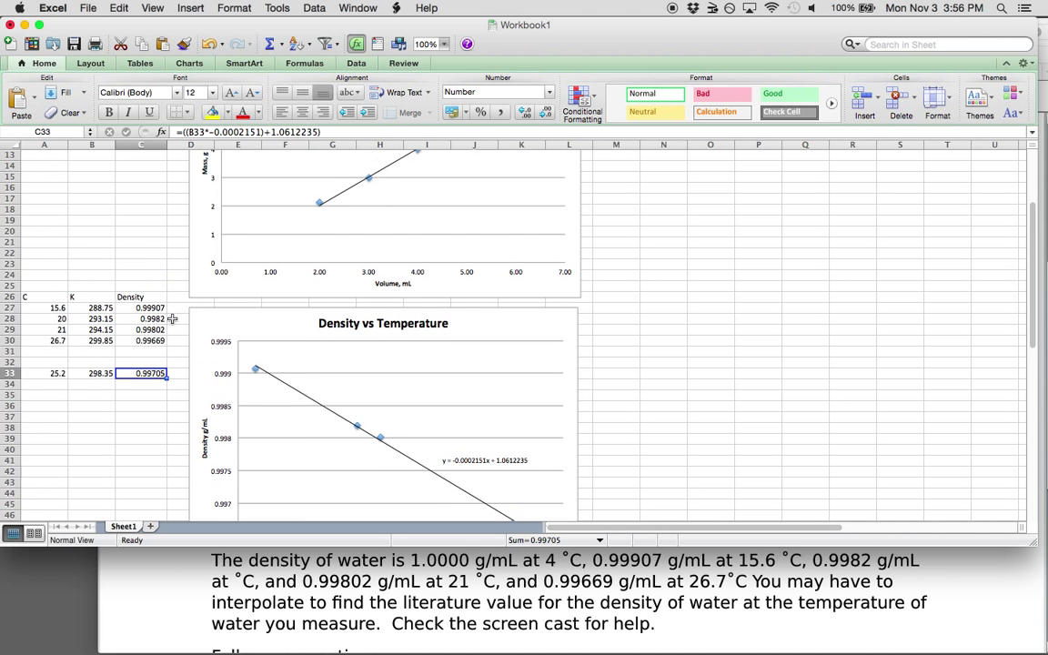
scroll(150, 305, up, 1)
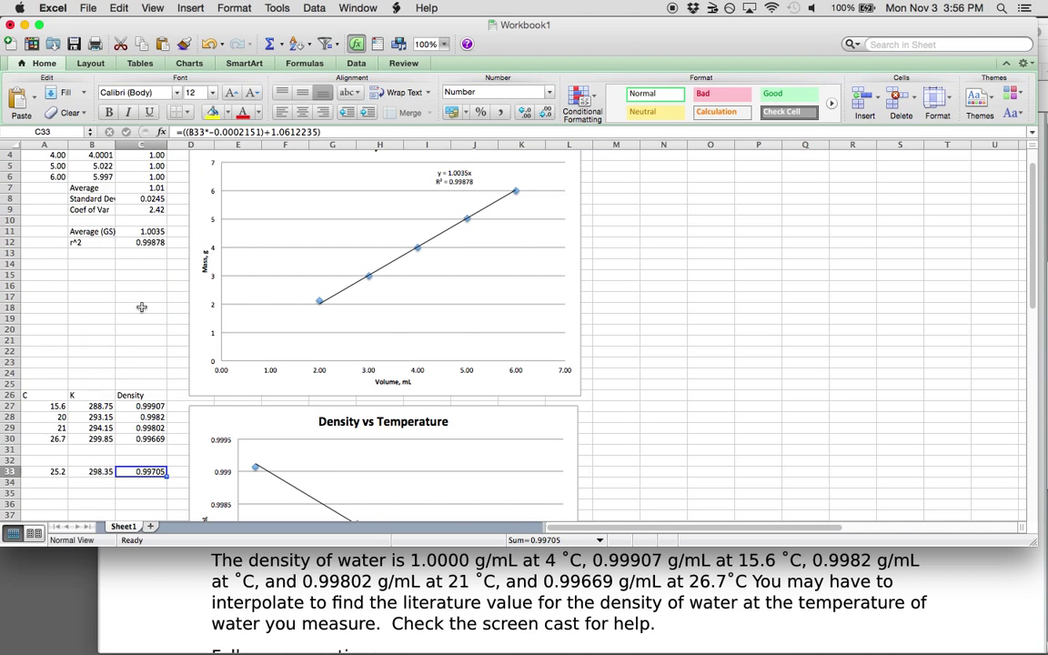
click(82, 255)
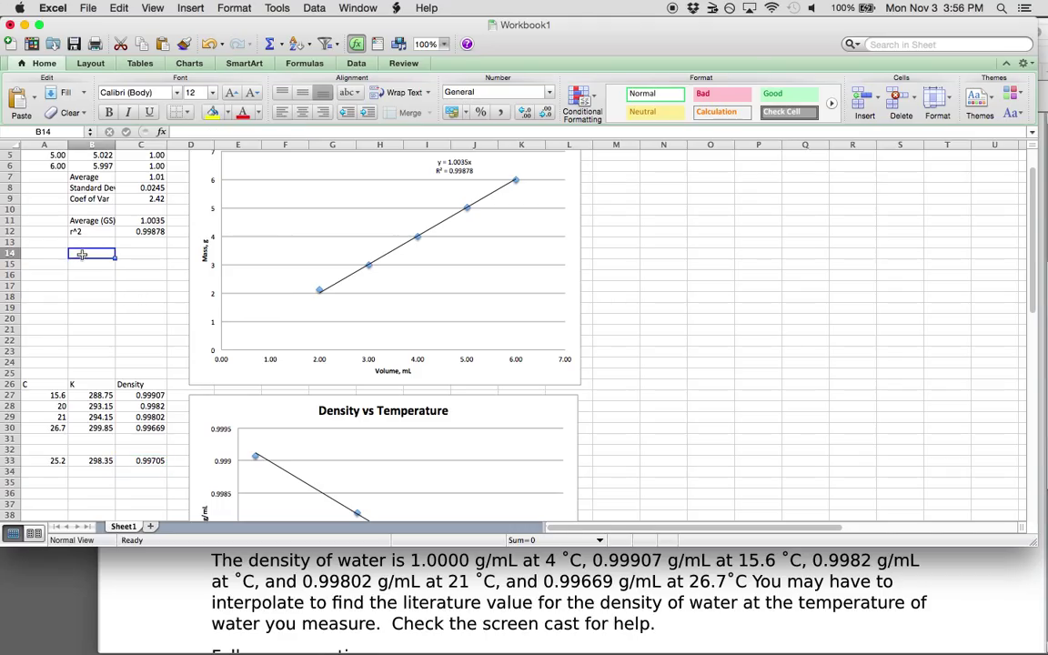
text(%)
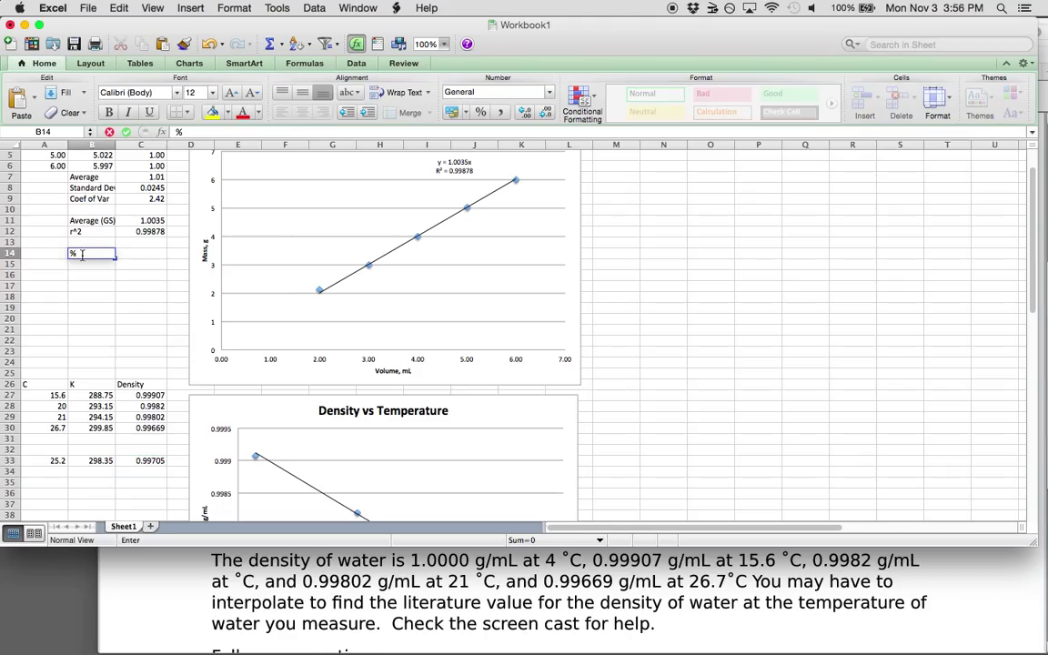
text(error)
key(Tab)
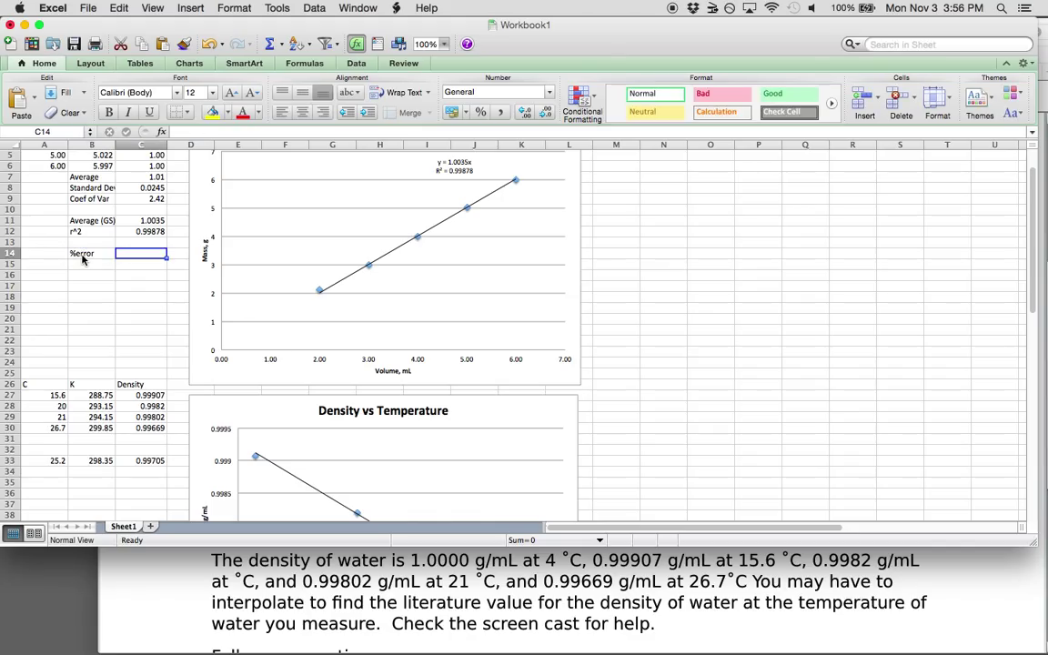
text(=)
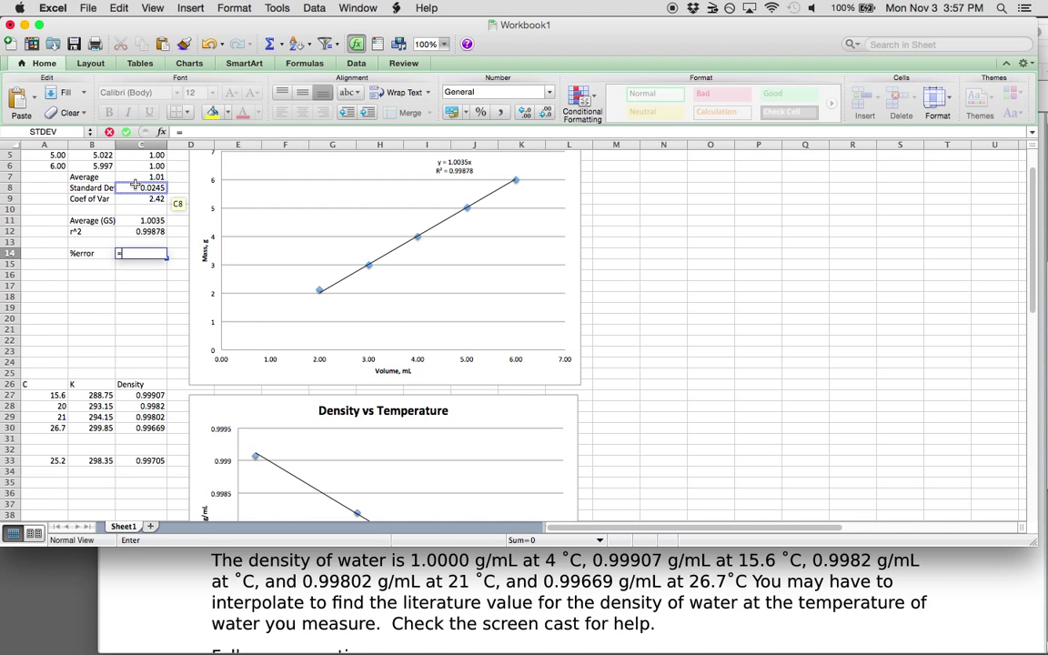
key(Escape)
click(107, 254)
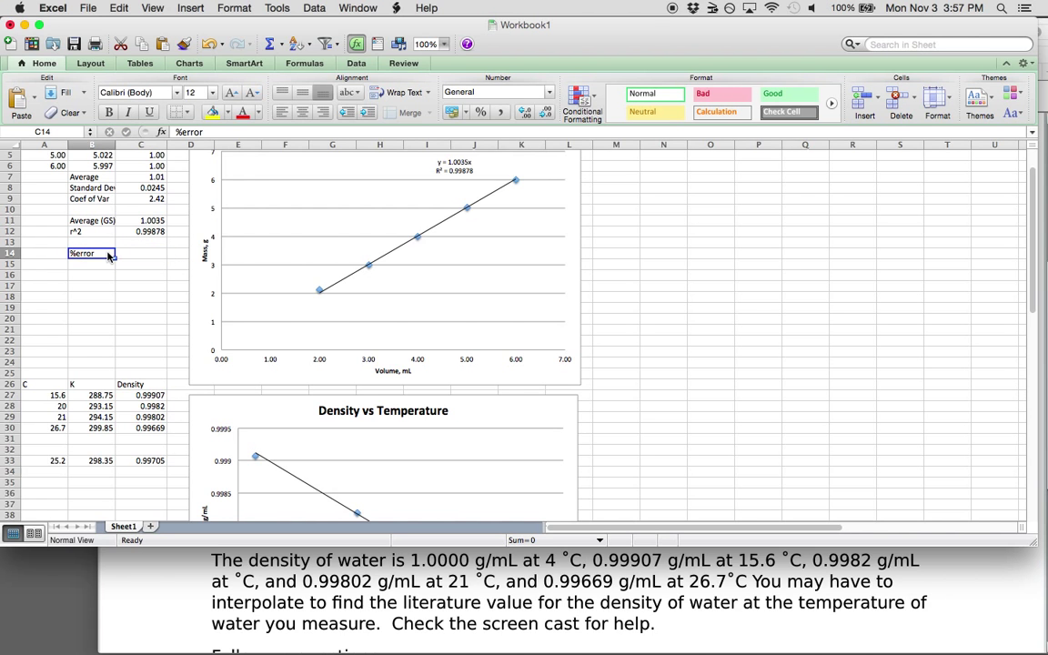
click(209, 132)
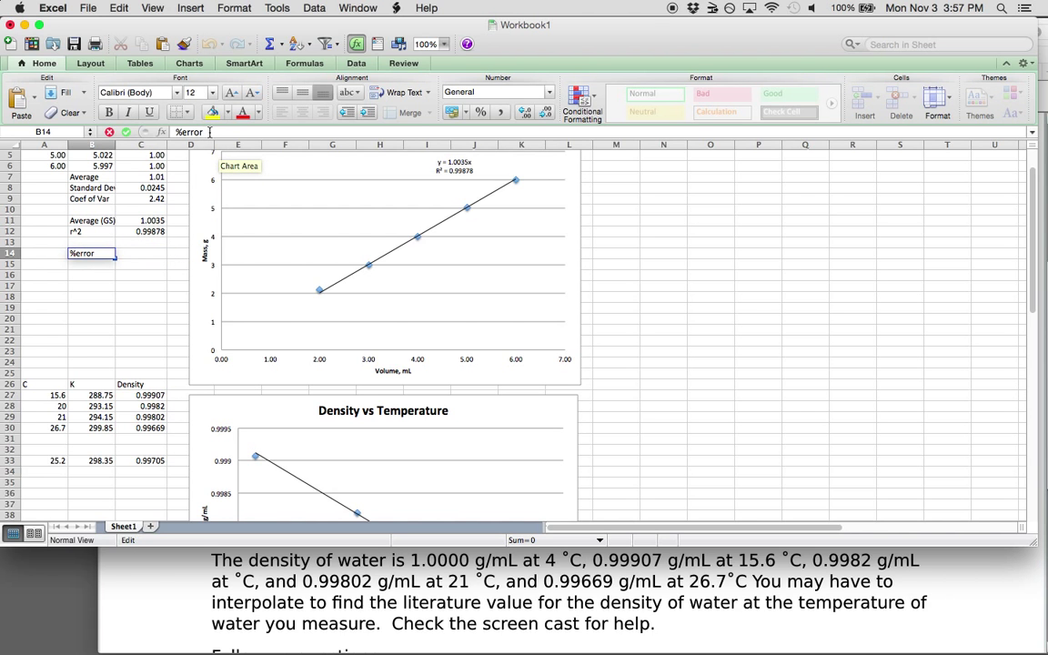
text((avg))
key(Return)
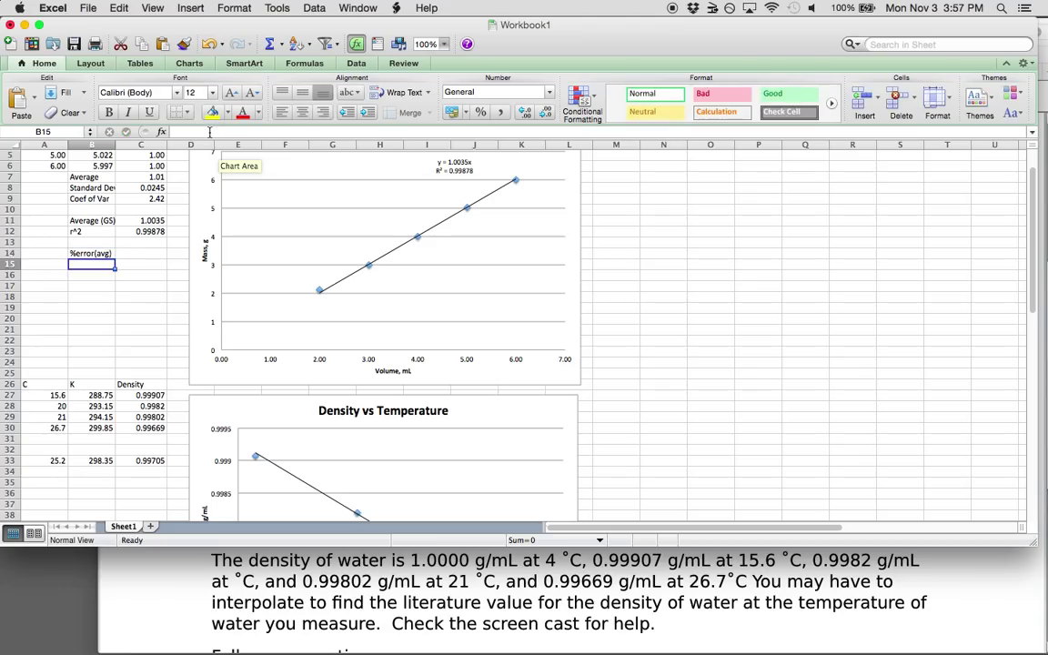
Step: Add the label %error(GS) in B15
text(%)
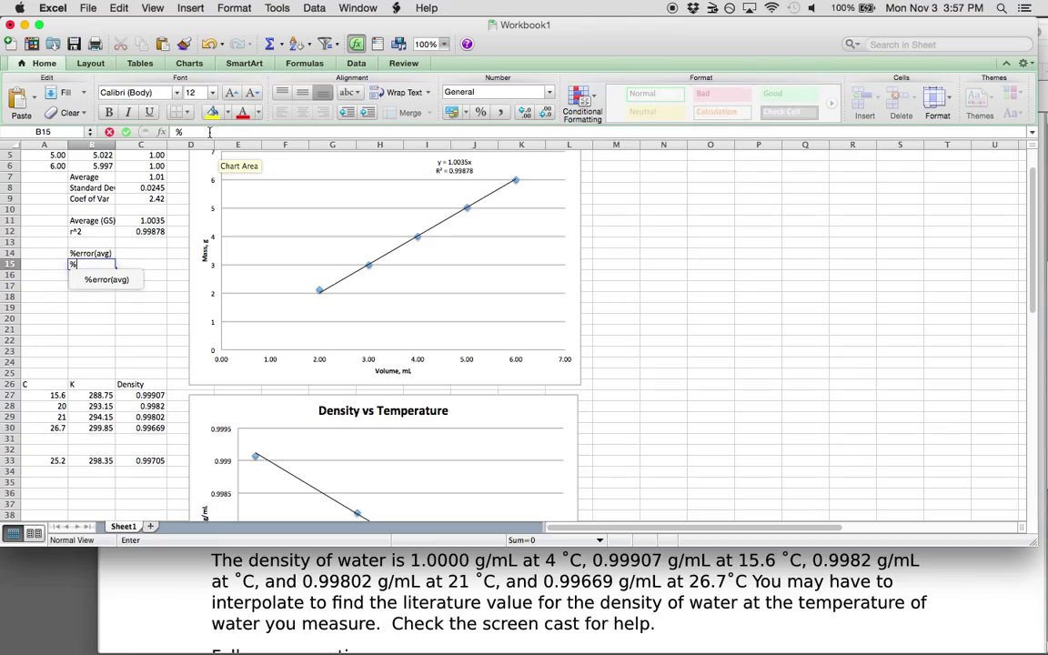
text(error(GS))
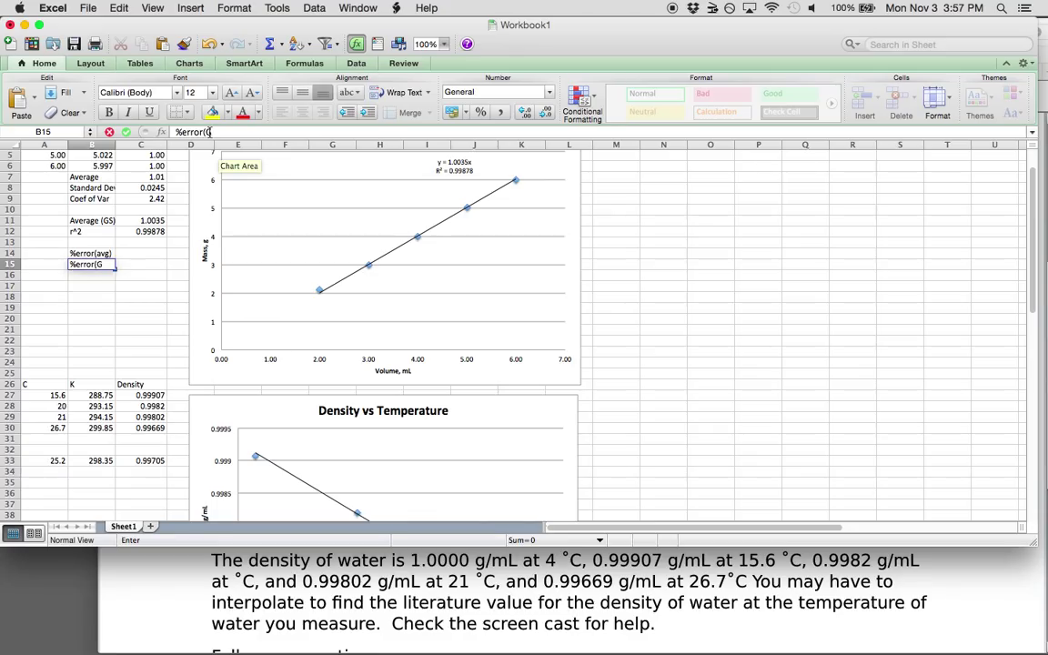
key(Return)
Step: Calculate the percent error of the average density in C14 with =((C7-C33)/C33)*100
key(Up)
key(Up)
key(Right)
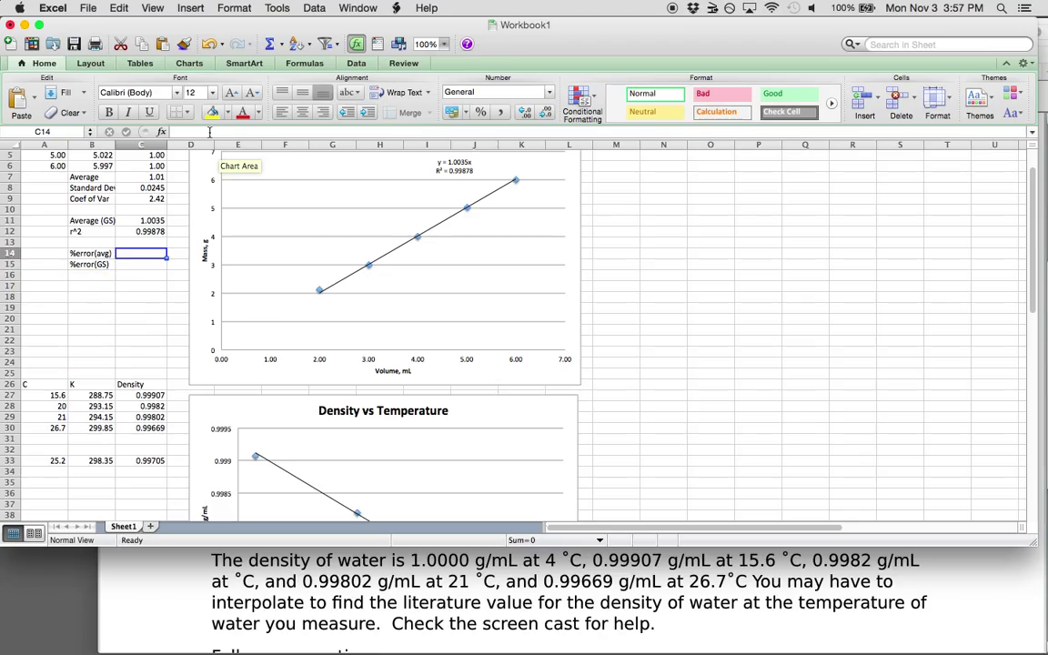
key(Down)
key(Left)
key(Right)
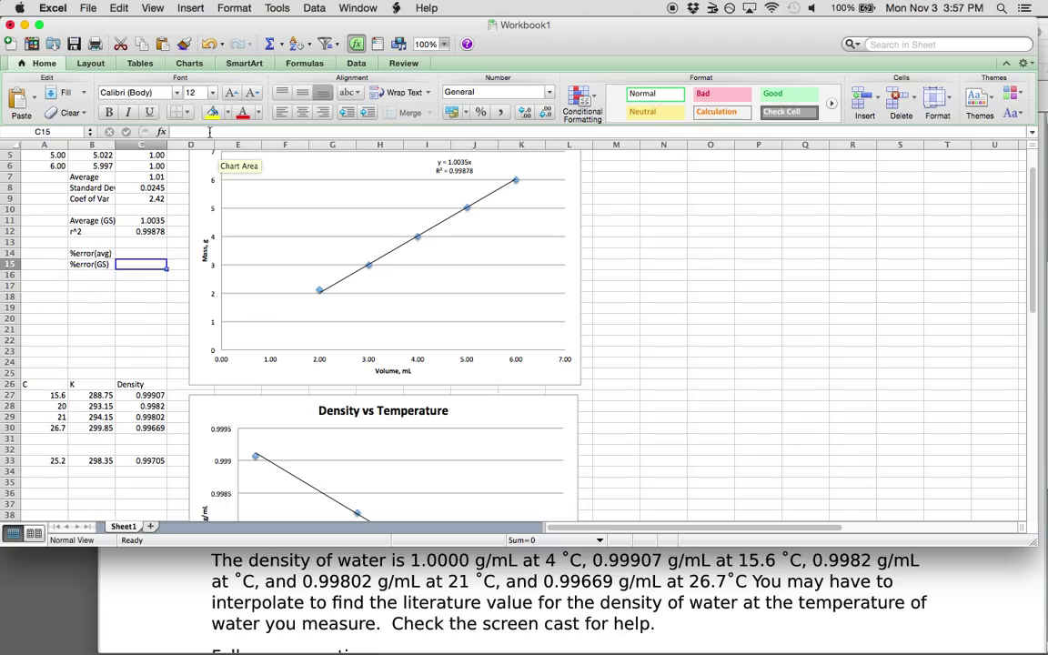
key(Up)
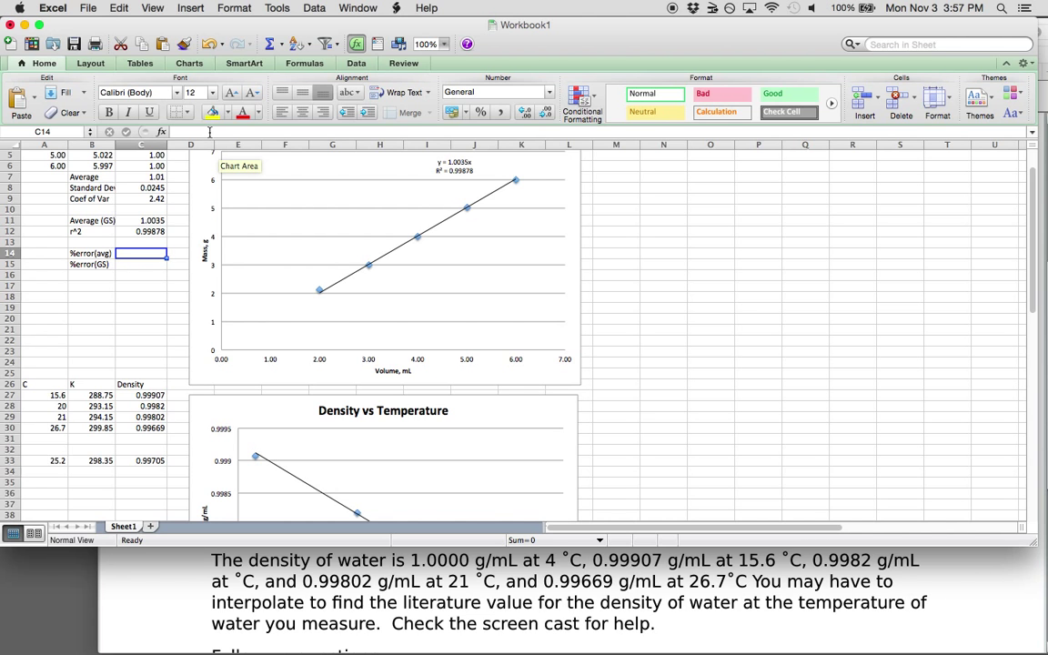
text(=)
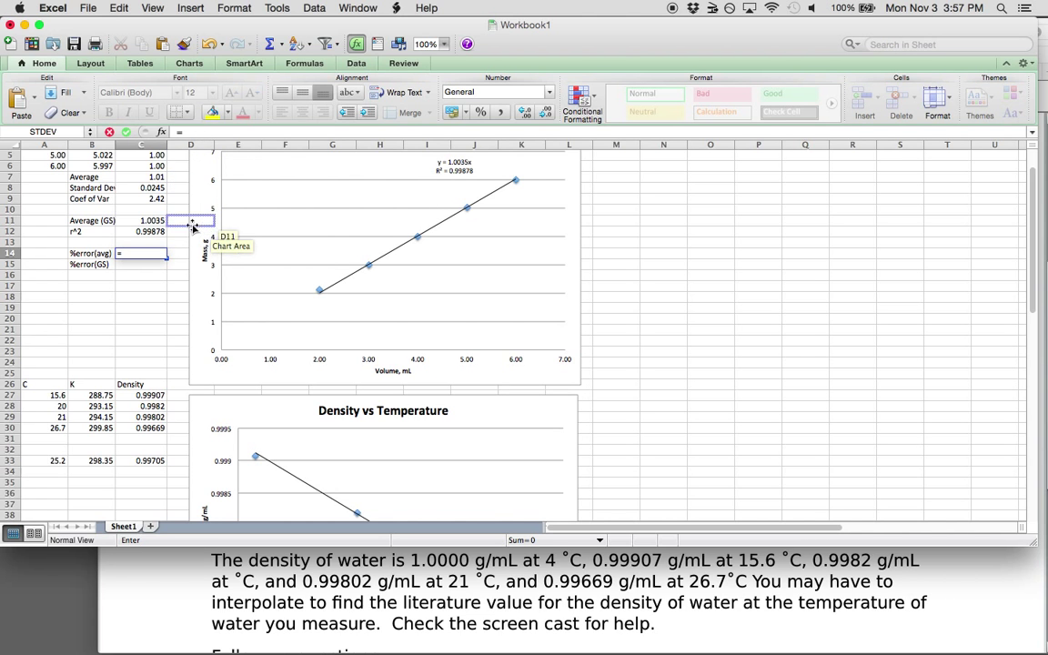
text((()
click(145, 178)
text(-)
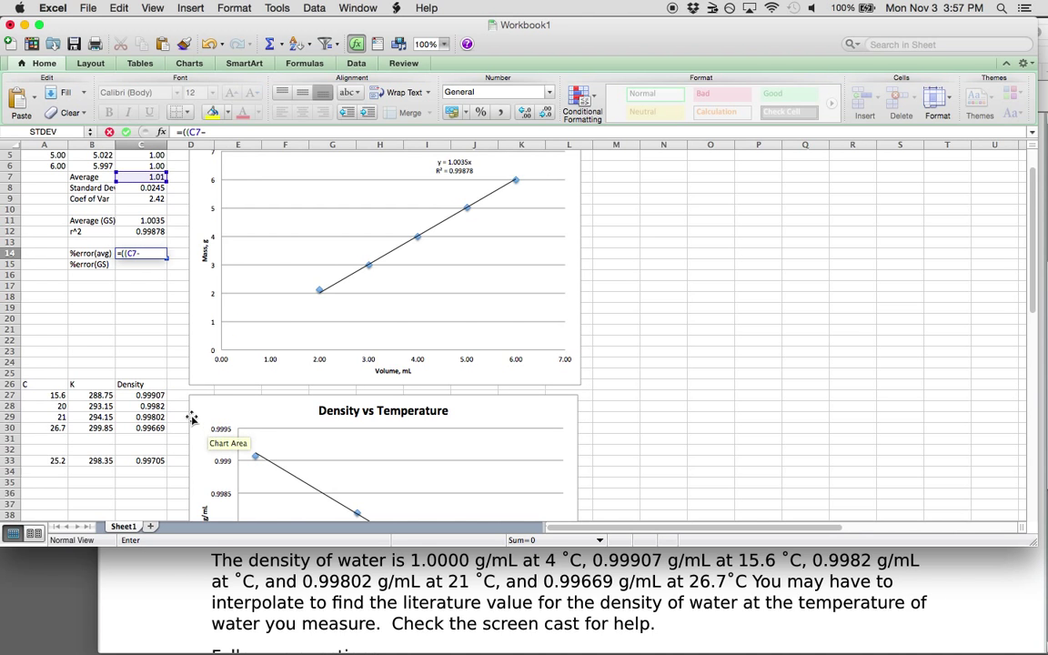
click(155, 460)
text())
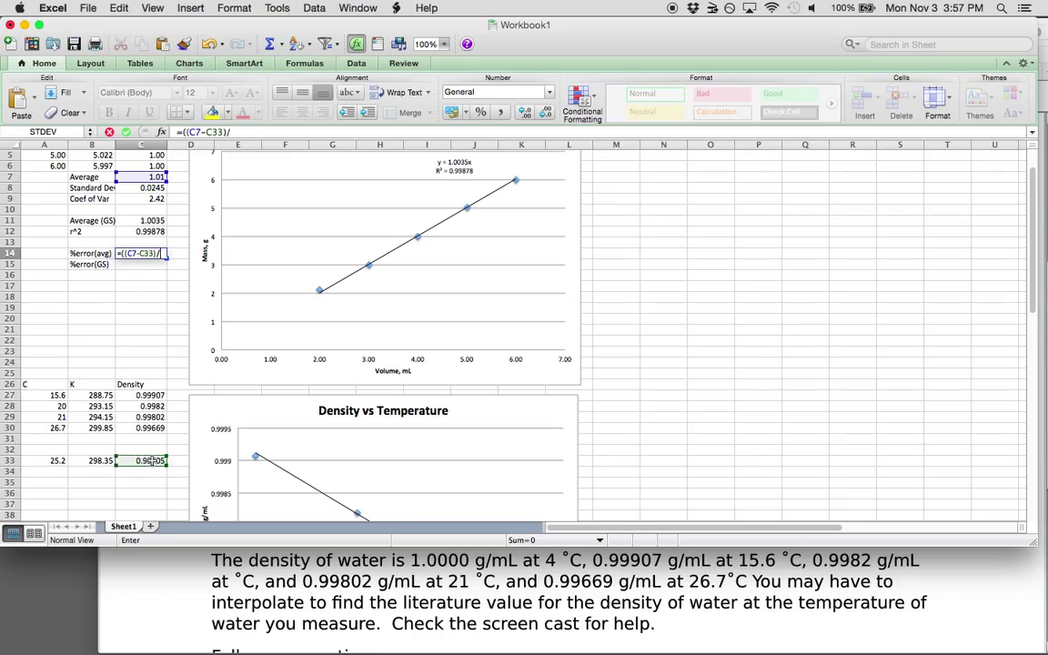
text(/)
click(152, 460)
text())
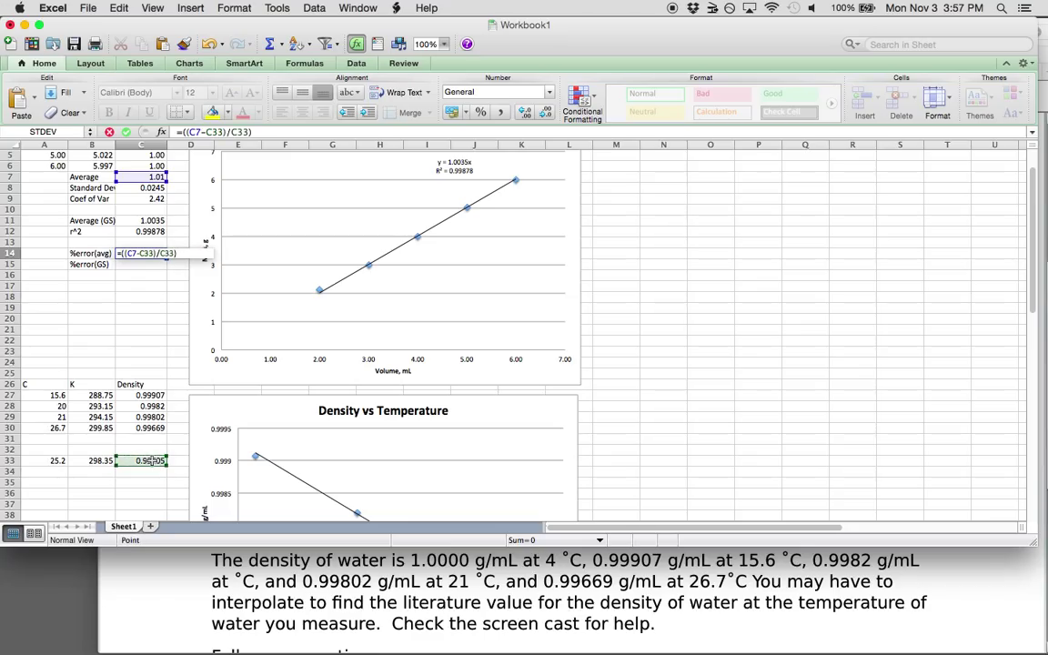
text(*100)
key(Return)
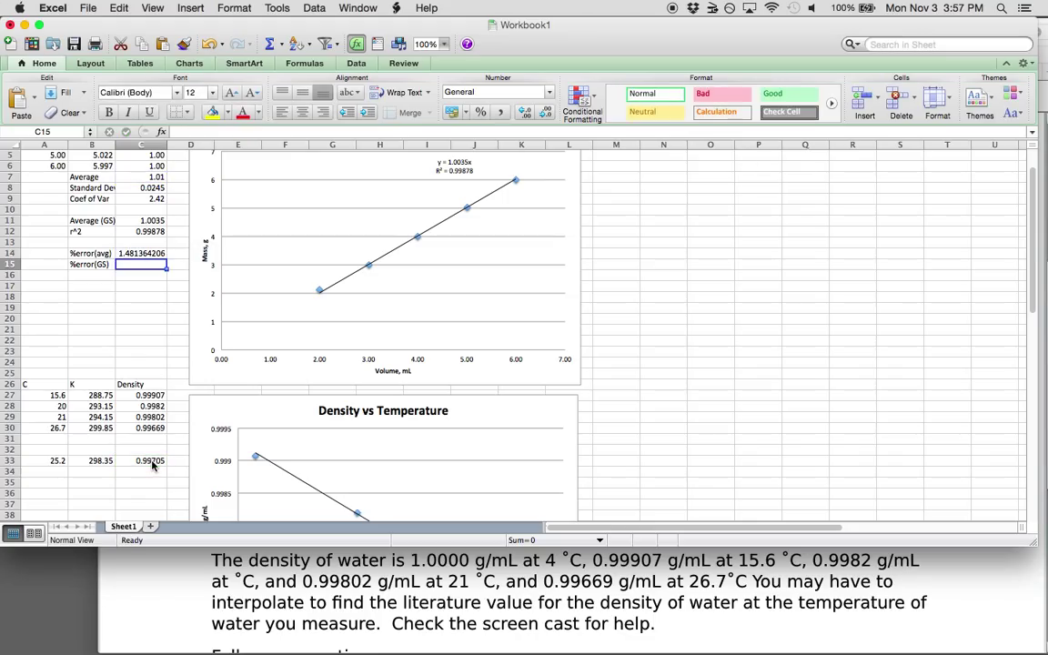
Step: Calculate the percent error of the slope density in C15 with =((C11-C33)/C33)*100, accepting the proposed removal of the extra closing parenthesis
text(=)
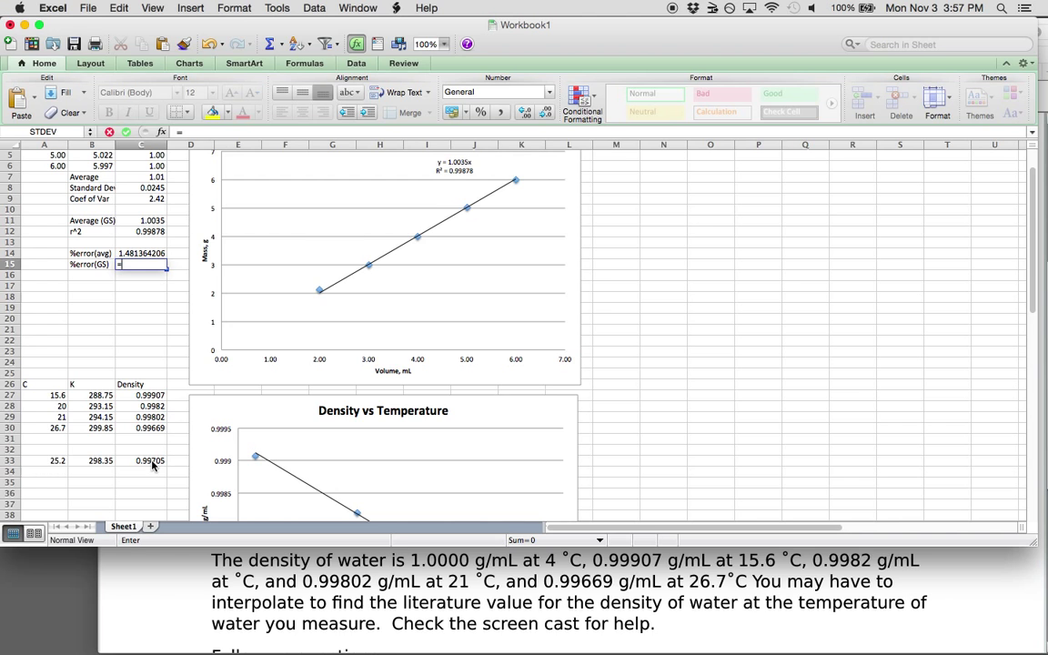
click(93, 383)
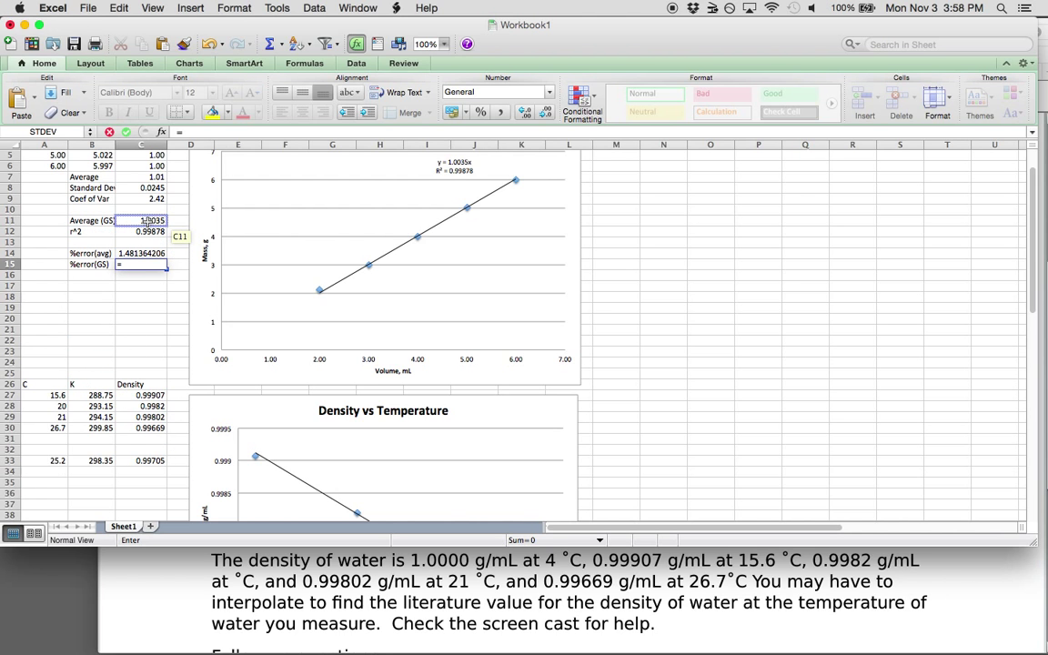
text((()
click(149, 223)
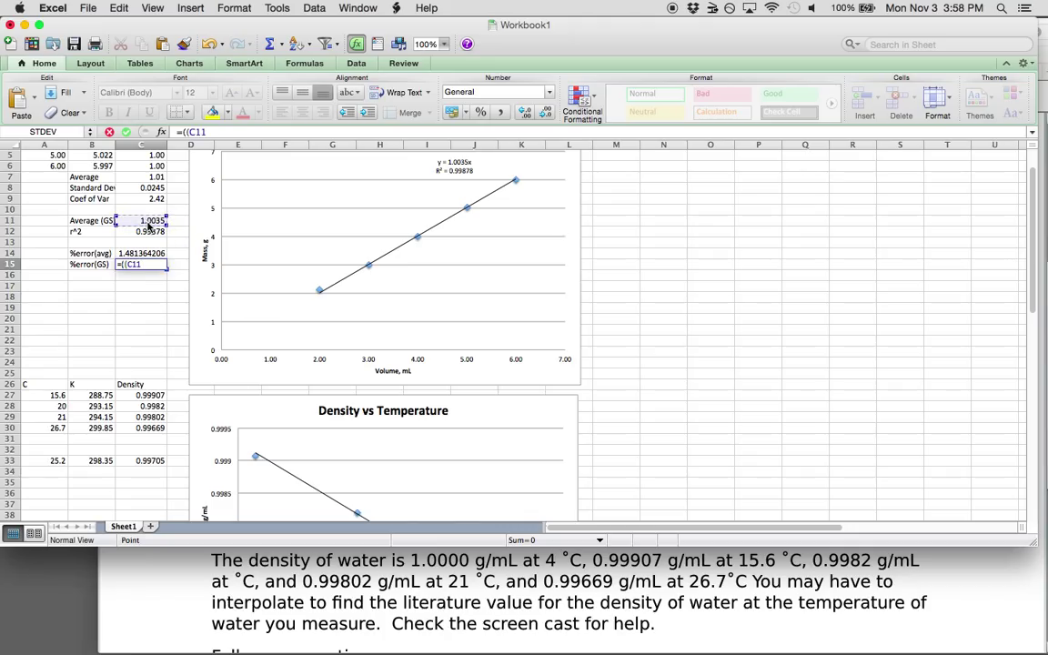
text(-)
click(161, 461)
text(-/)
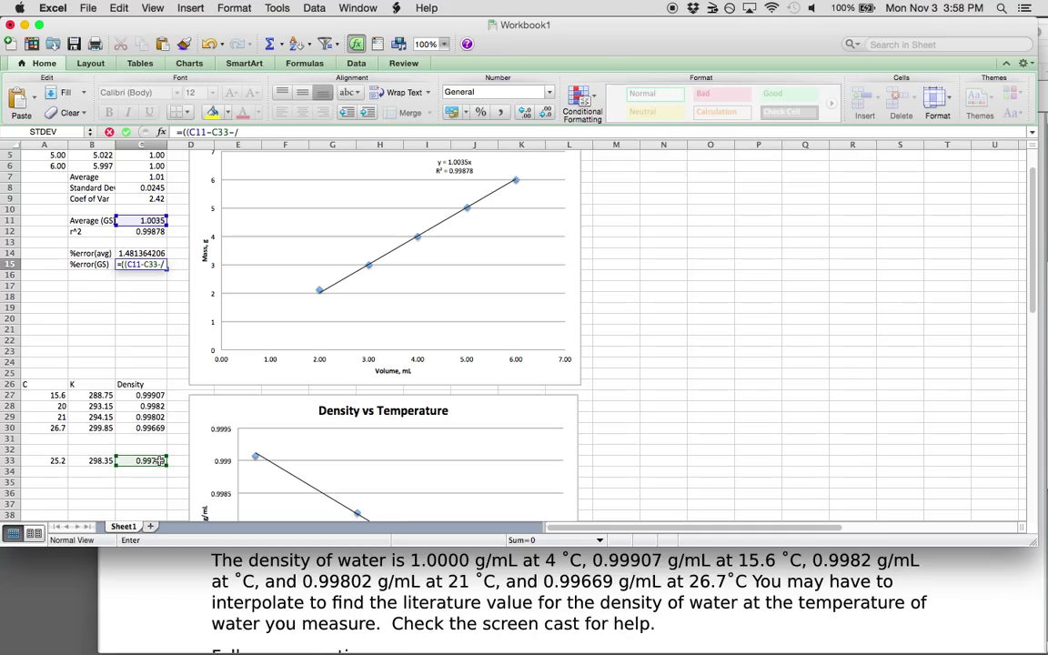
key(BackSpace)
key(BackSpace)
text()/)
click(142, 461)
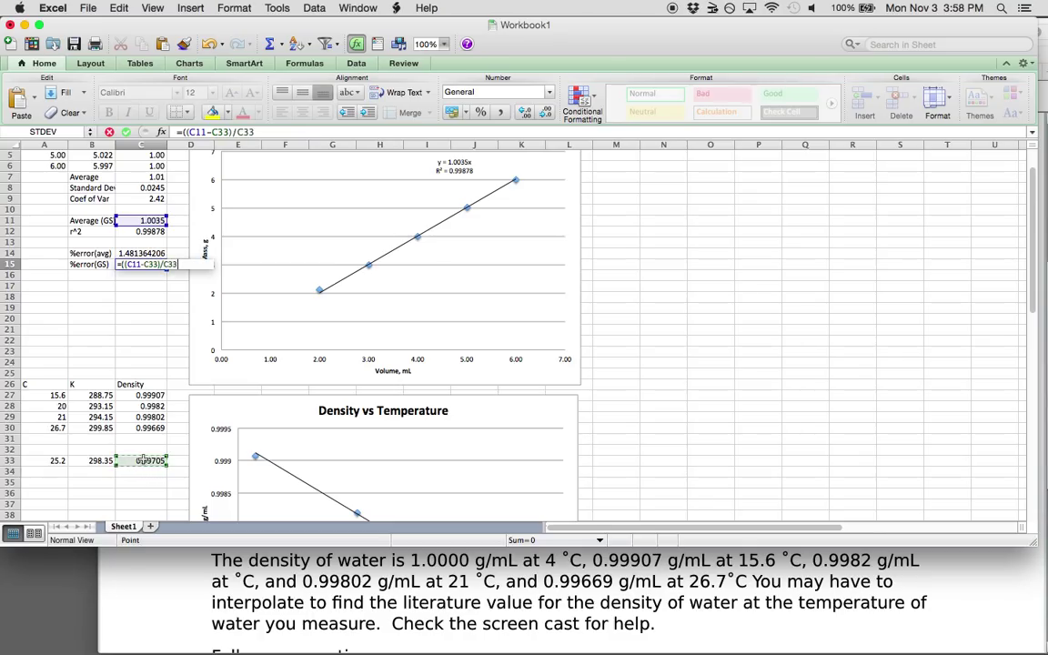
text()*100))
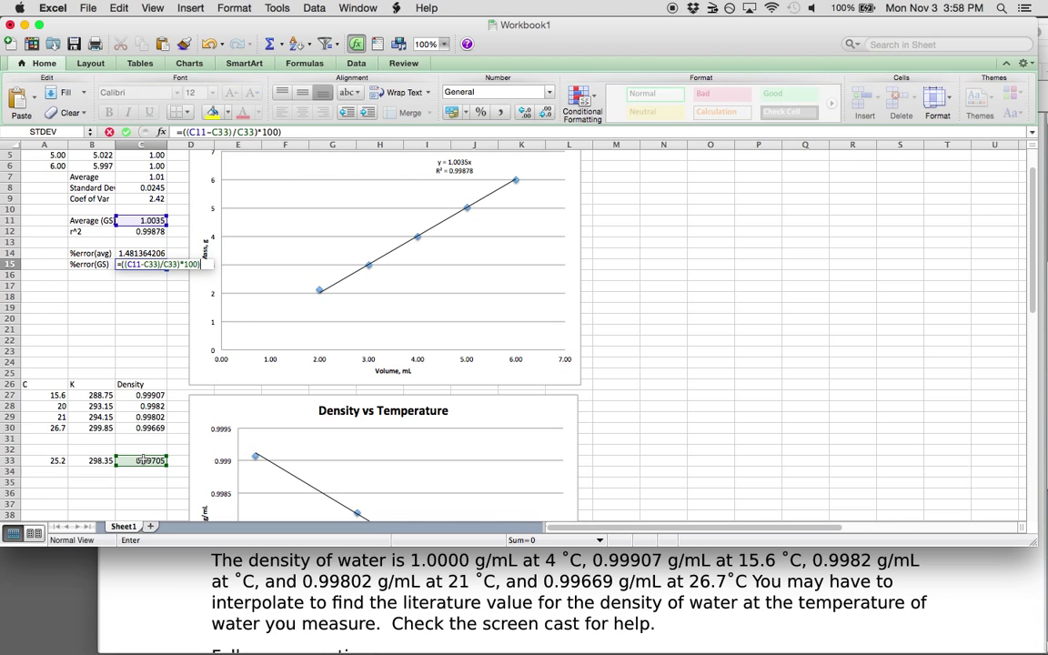
key(Return)
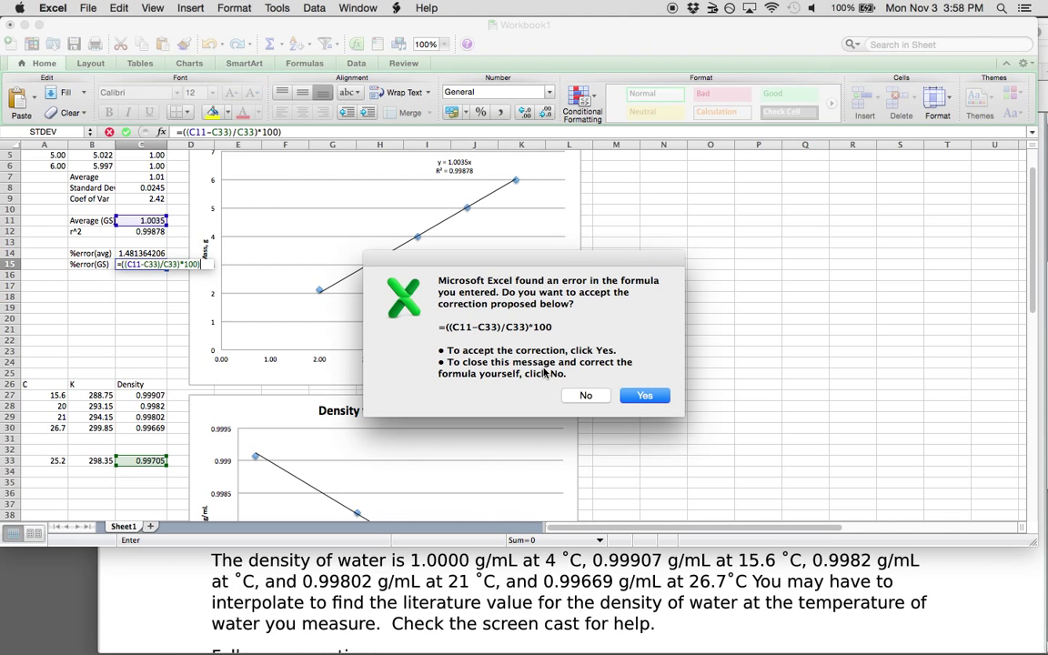
click(641, 396)
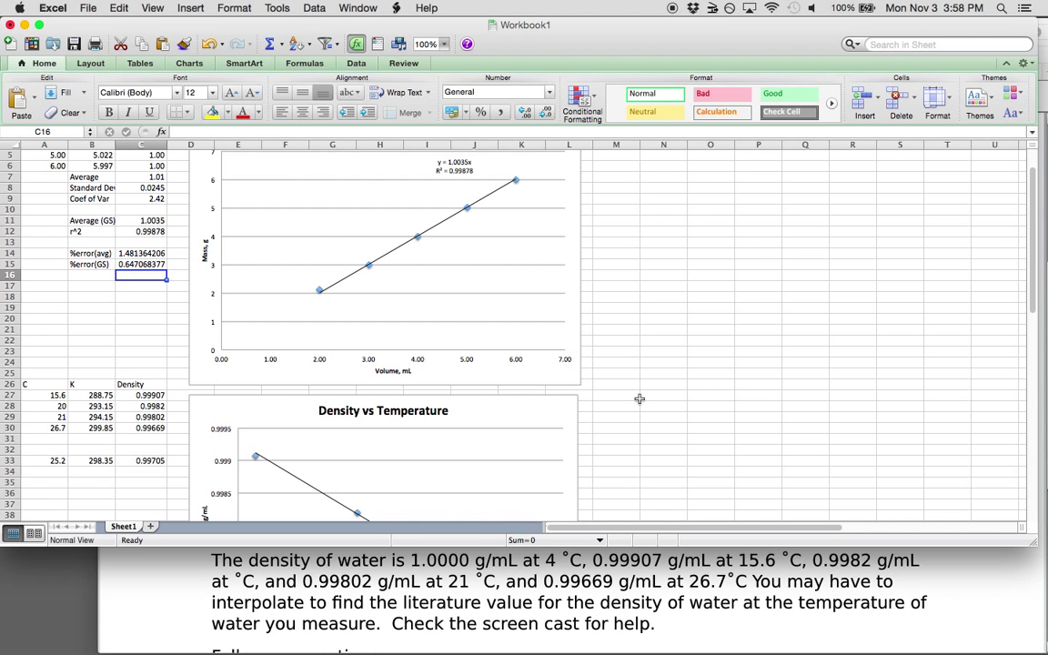
Step: Format both percent errors in C14:C15 to show three decimal places
click(141, 264)
click(143, 253)
shift+click(148, 262)
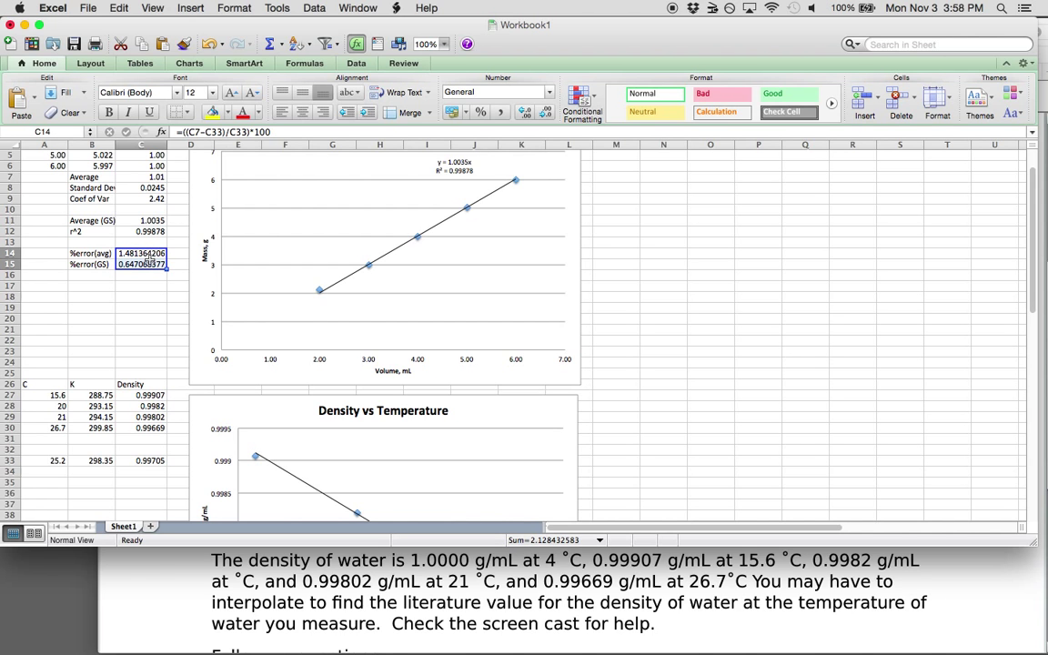
click(545, 113)
click(545, 113)
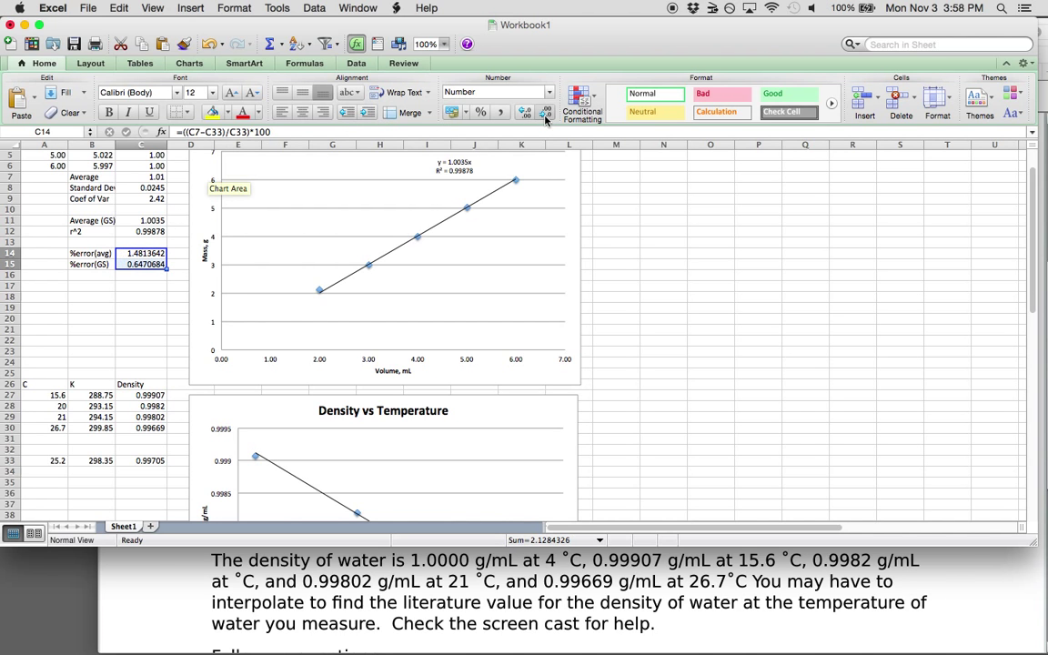
click(545, 113)
click(545, 112)
click(545, 113)
click(545, 113)
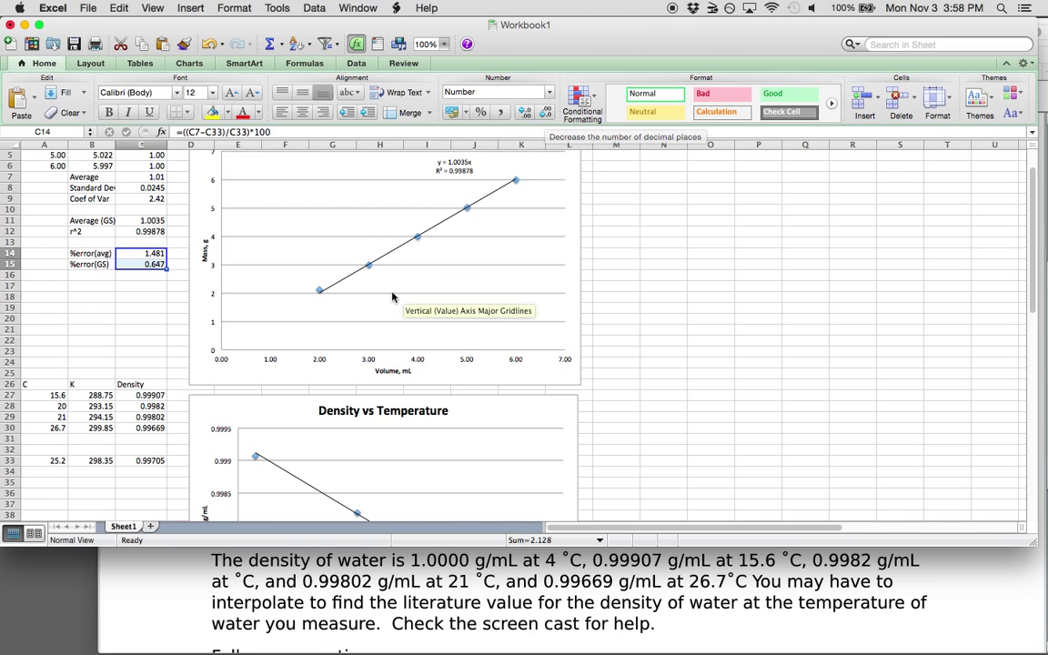
click(146, 287)
scroll(146, 289, up, 3)
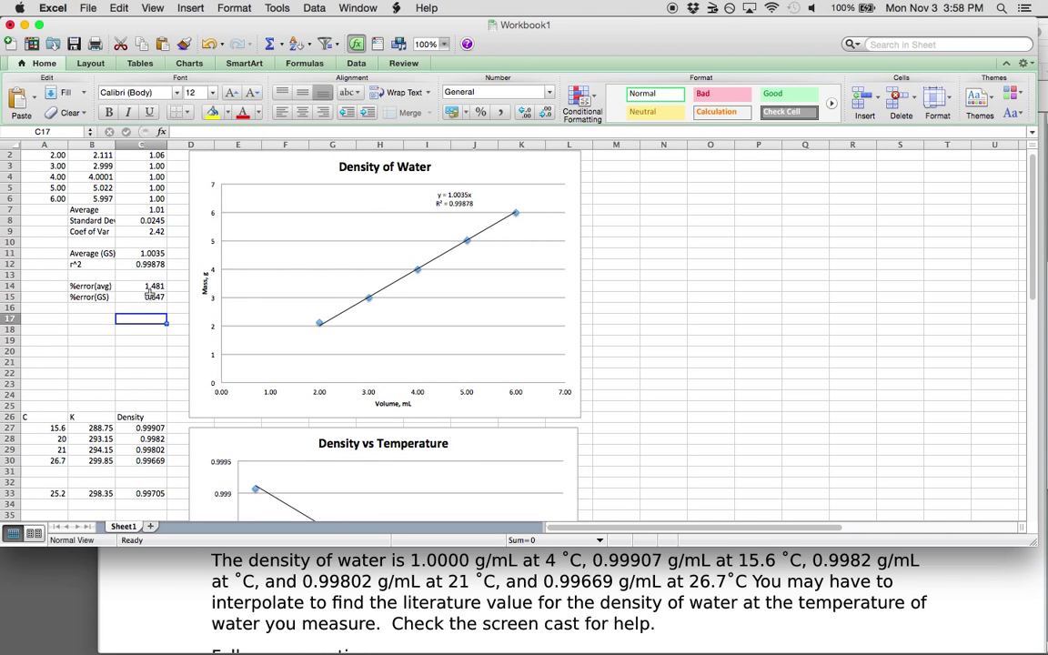
Step: Compare the percent error of the average density in C14 with that of the slope density in C15
click(149, 297)
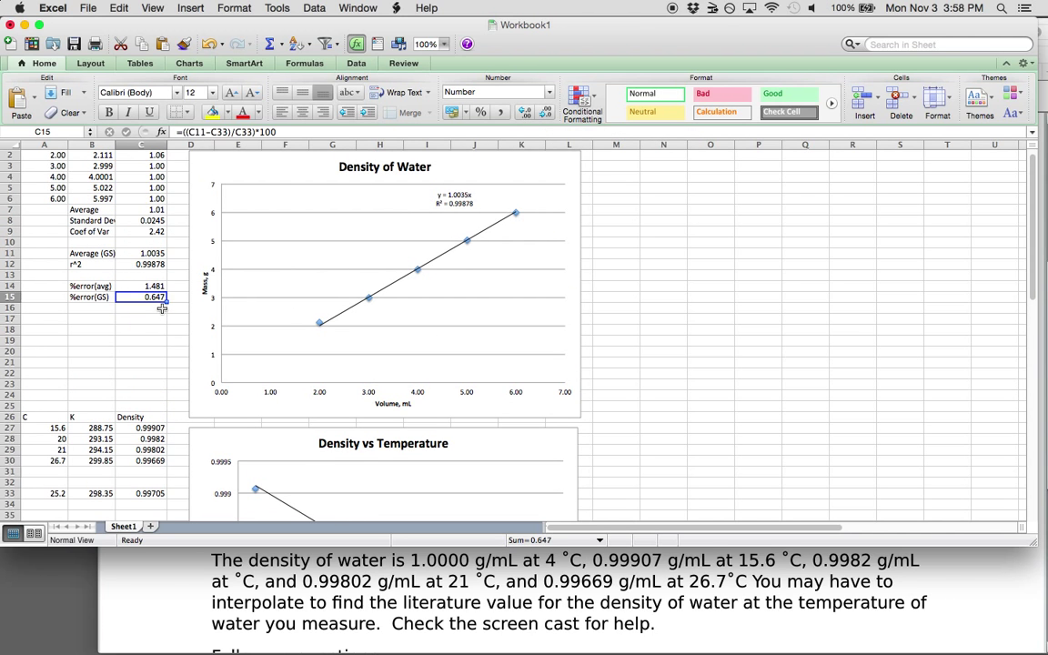
scroll(162, 308, down, 2)
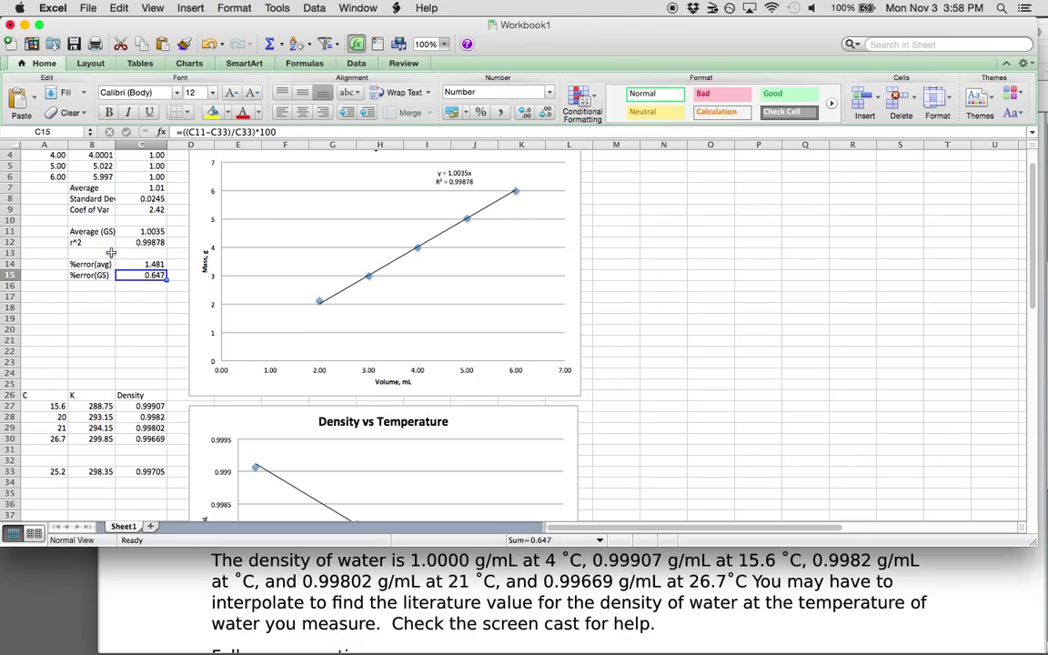
scroll(110, 253, up, 1)
scroll(118, 259, down, 4)
scroll(133, 275, up, 6)
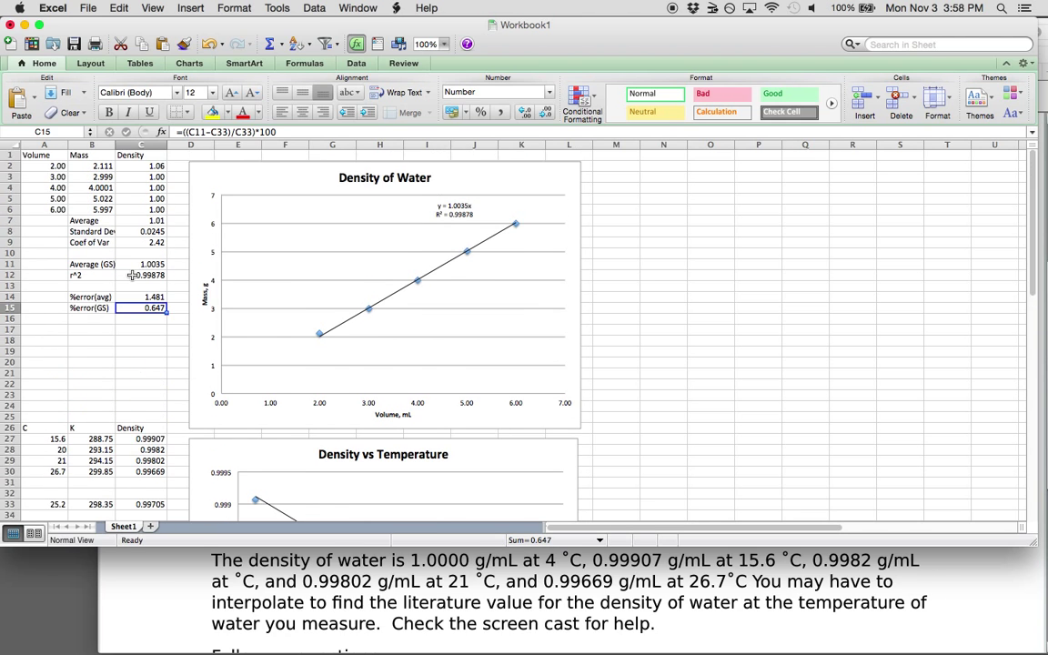
scroll(136, 275, down, 5)
scroll(138, 275, up, 5)
click(146, 296)
click(147, 304)
click(146, 297)
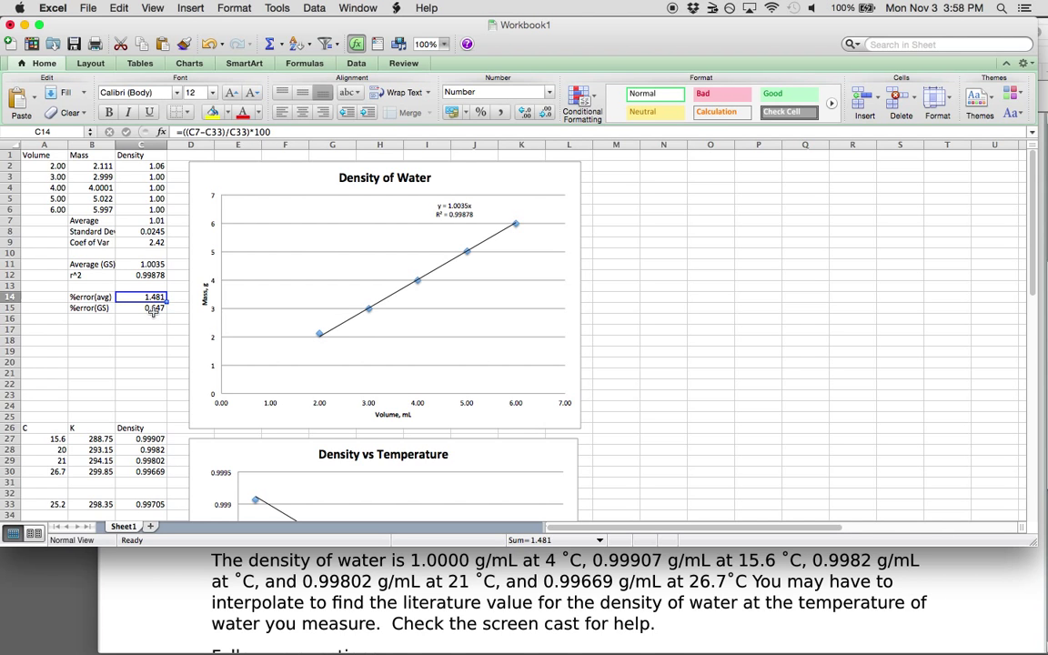
click(151, 309)
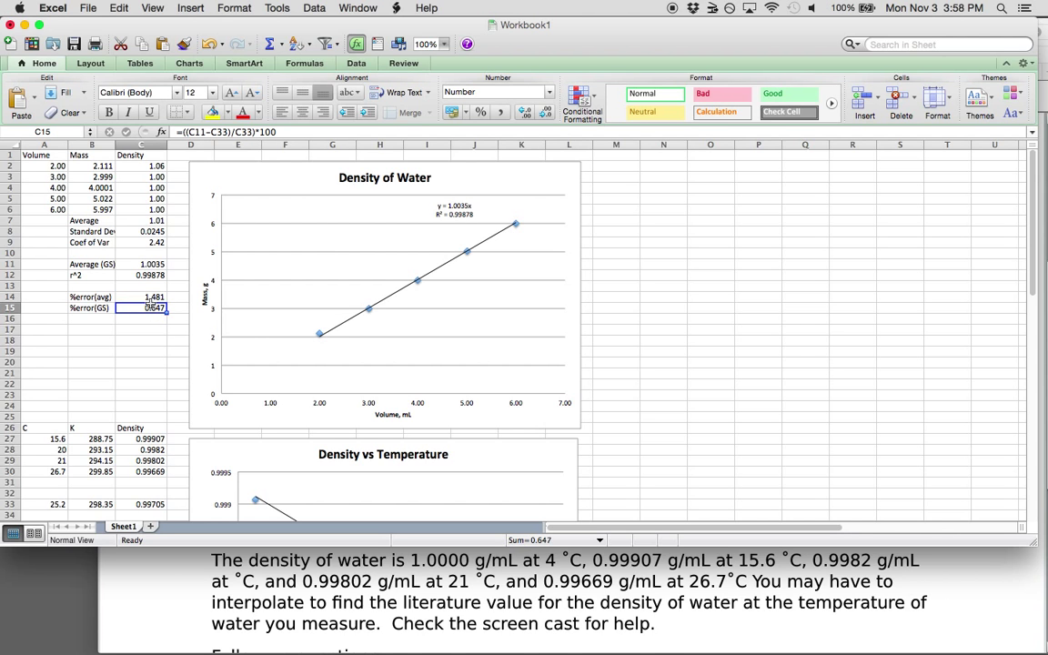
click(147, 298)
click(150, 308)
Step: Review the precision measures: the standard deviation in C8, the coefficient of variation in C9 and r^2 in C12
click(144, 232)
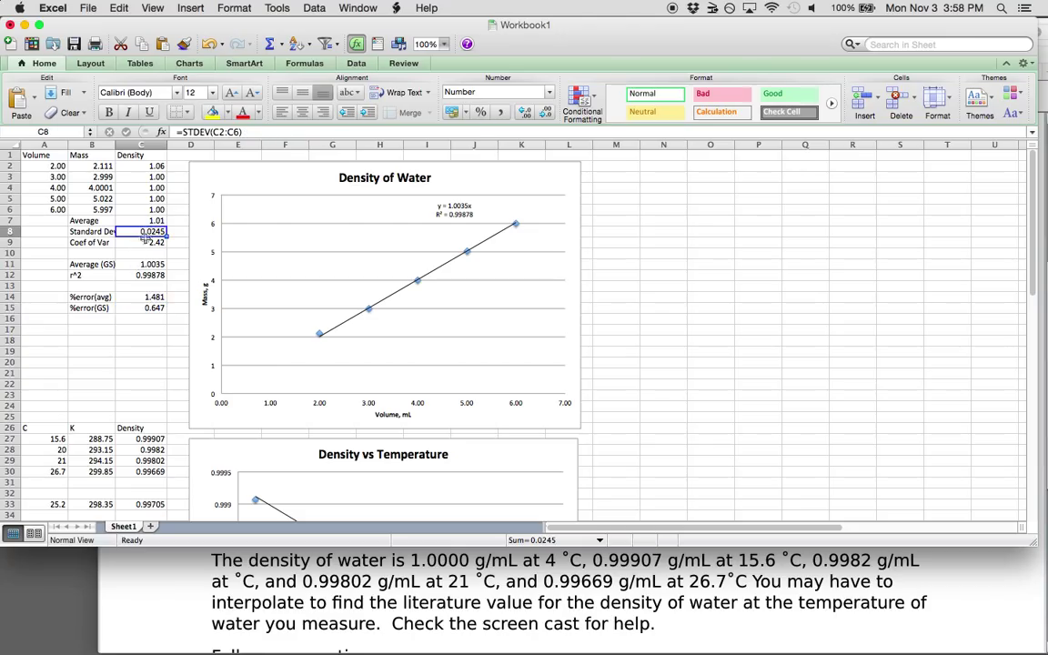
click(150, 242)
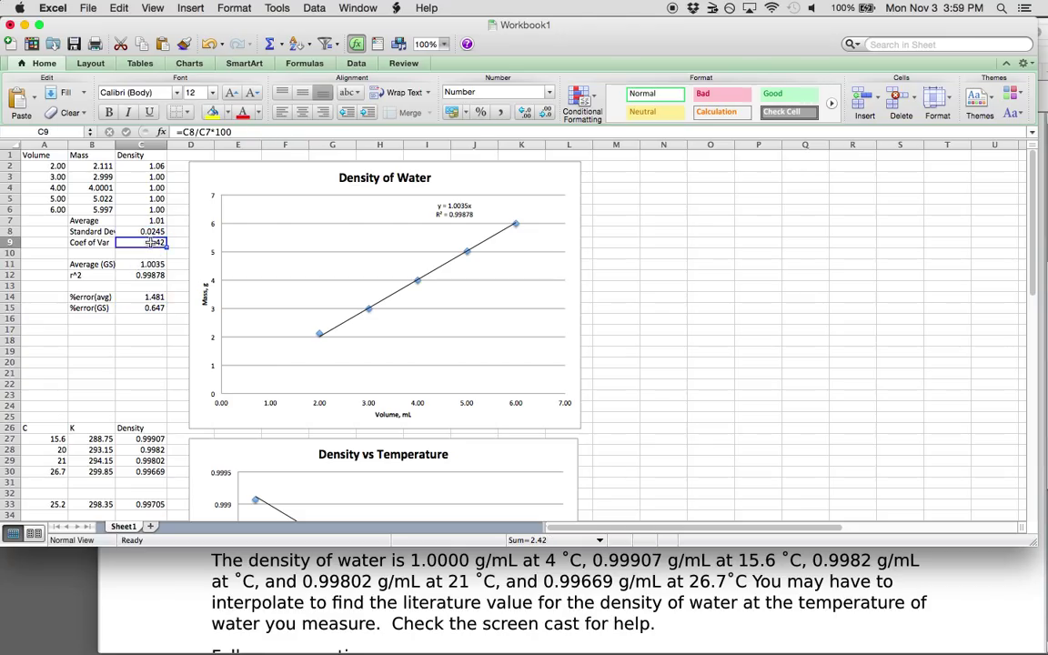
key(Down)
key(Down)
key(Down)
click(151, 242)
key(Down)
key(Down)
key(Down)
click(151, 242)
click(151, 275)
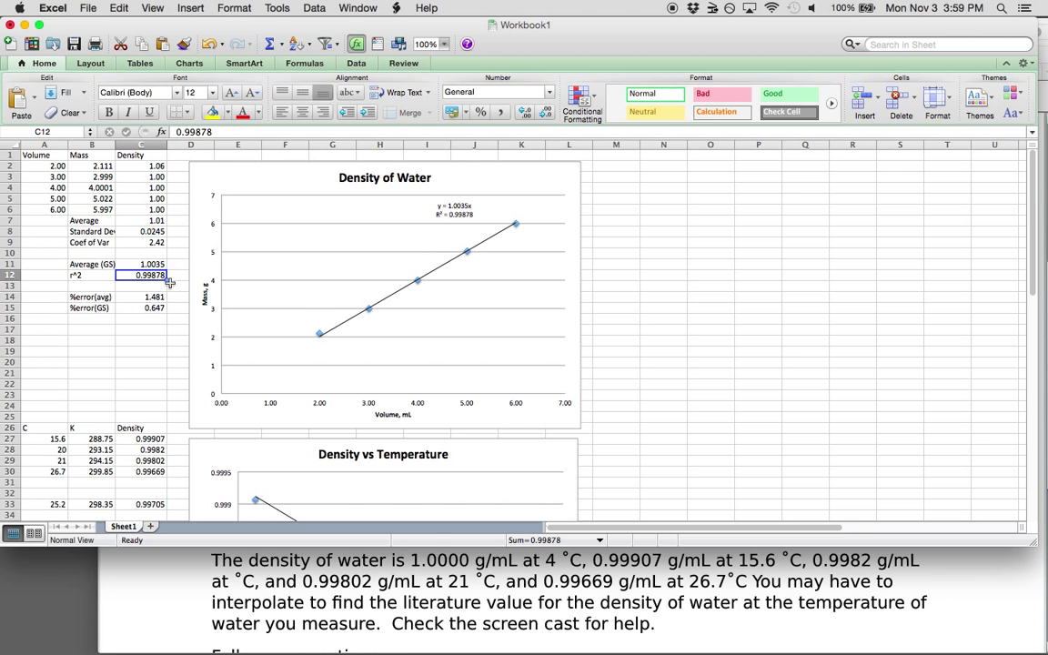
Step: Review the literature temperature and density data from A27 to C30 with its chart, and recheck the percent errors in C14:C15
scroll(153, 259, down, 2)
scroll(167, 292, down, 2)
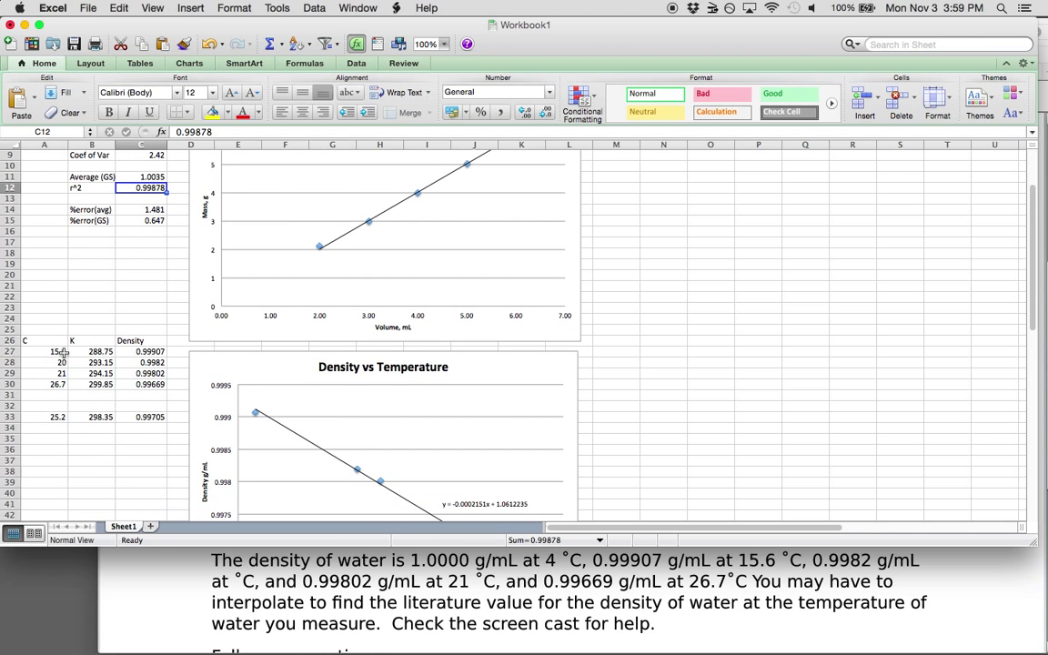
drag(55, 352, 136, 393)
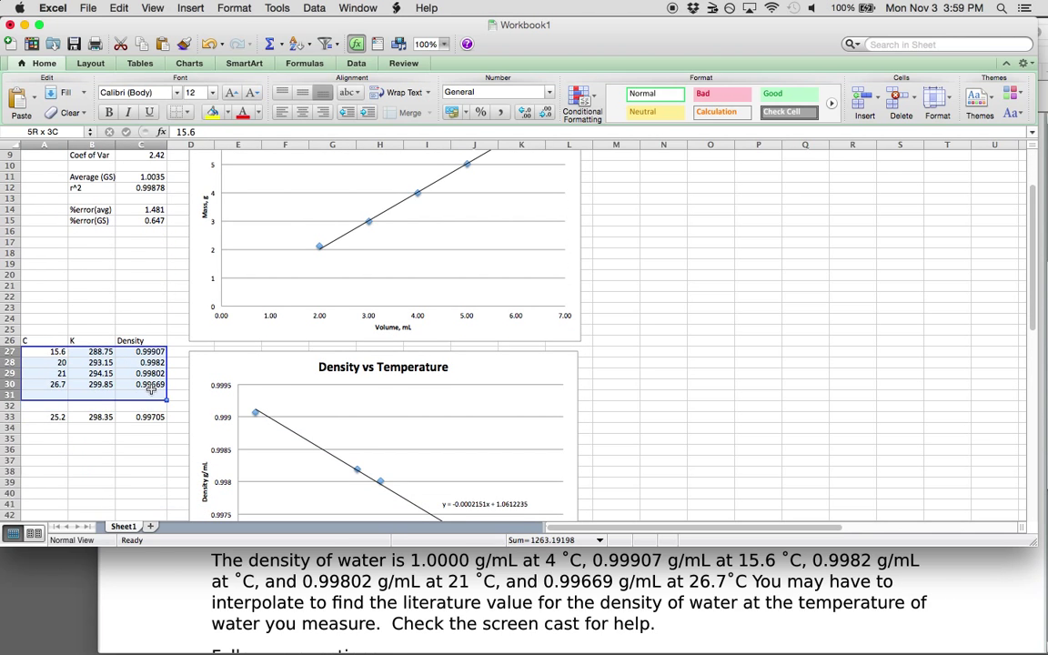
scroll(184, 357, down, 2)
scroll(184, 357, down, 1)
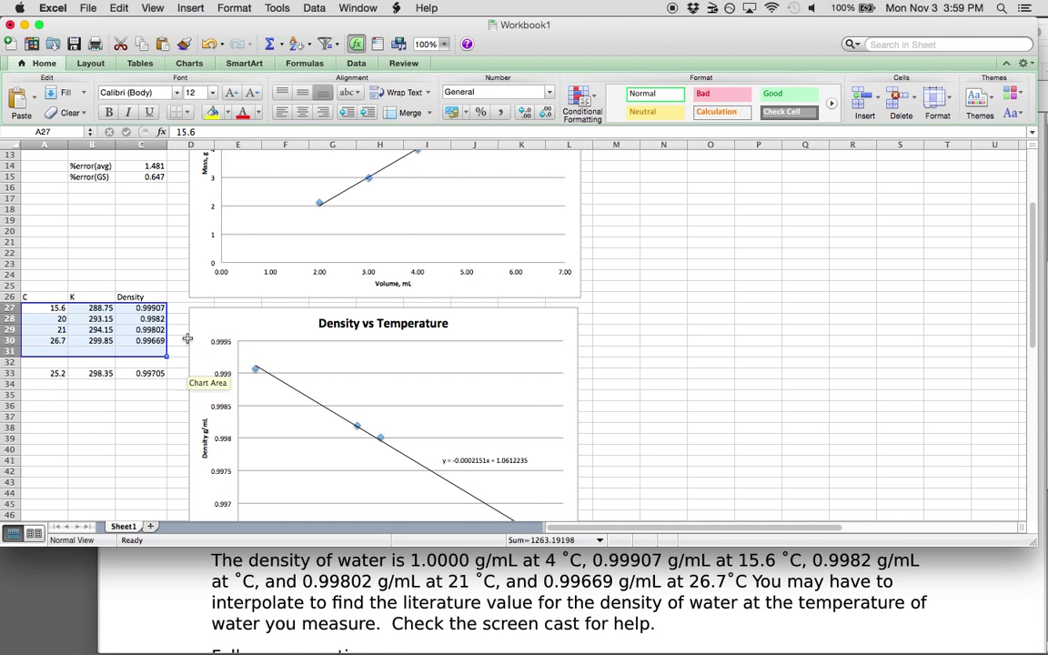
scroll(167, 353, up, 3)
scroll(166, 353, up, 1)
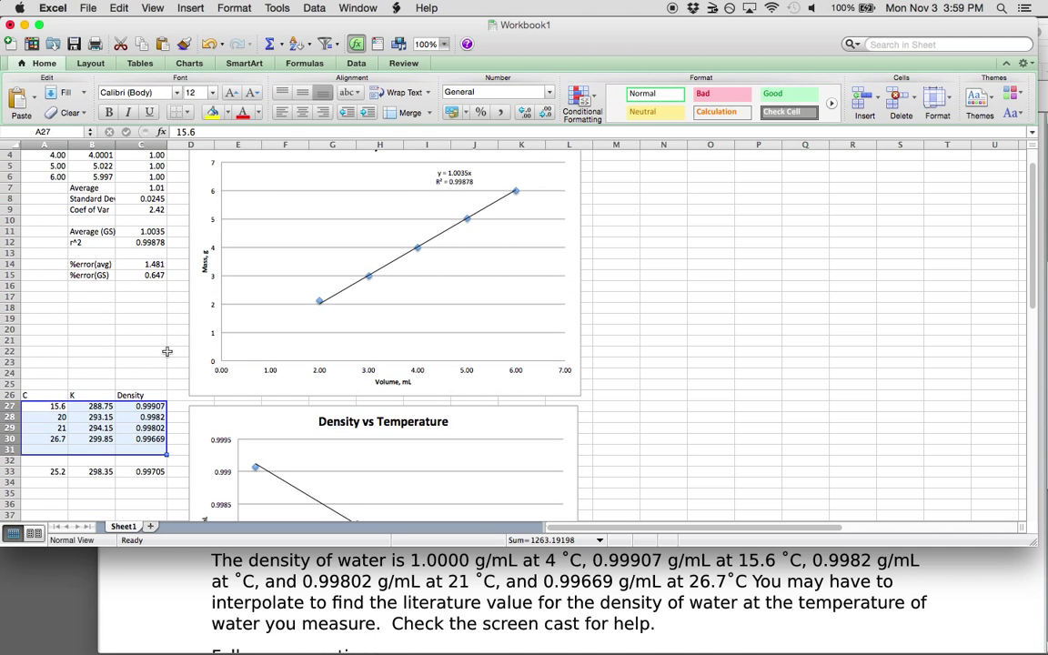
scroll(160, 320, up, 2)
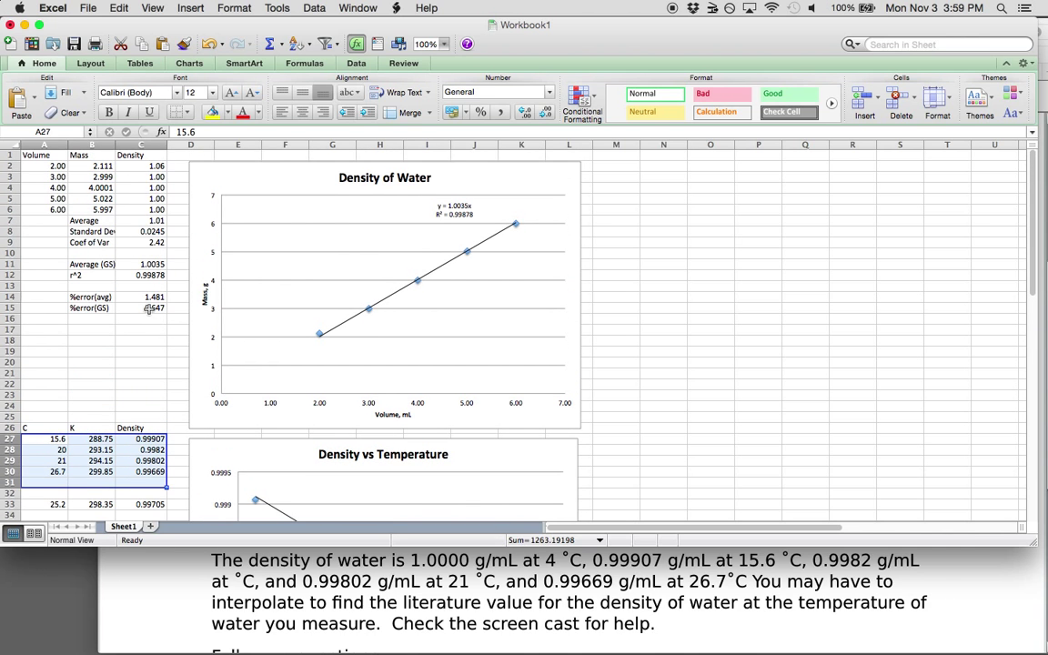
drag(144, 296, 146, 308)
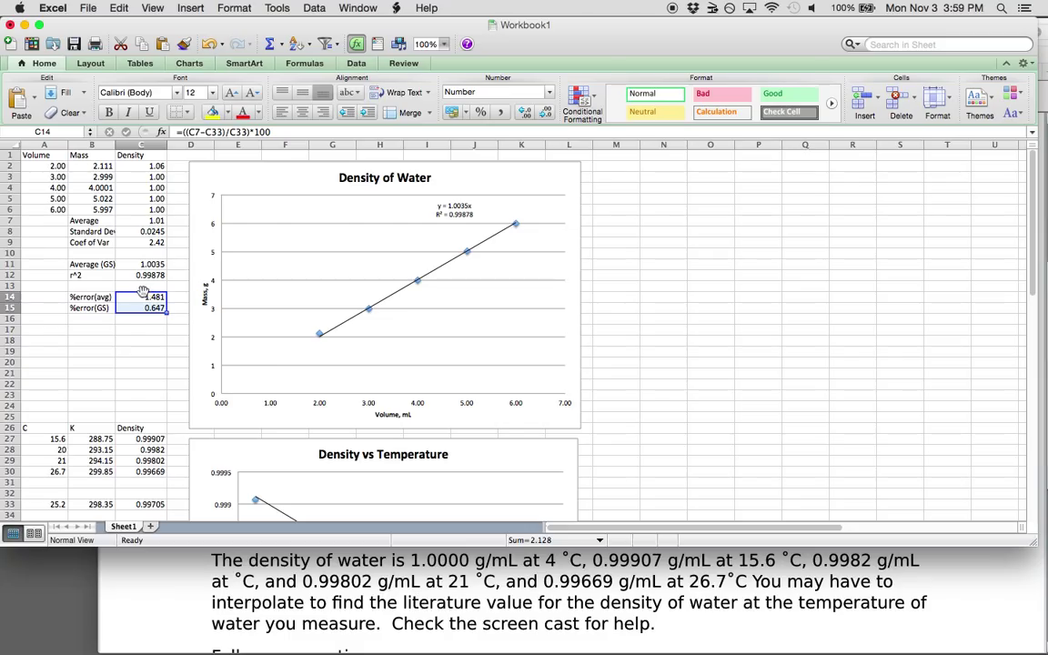